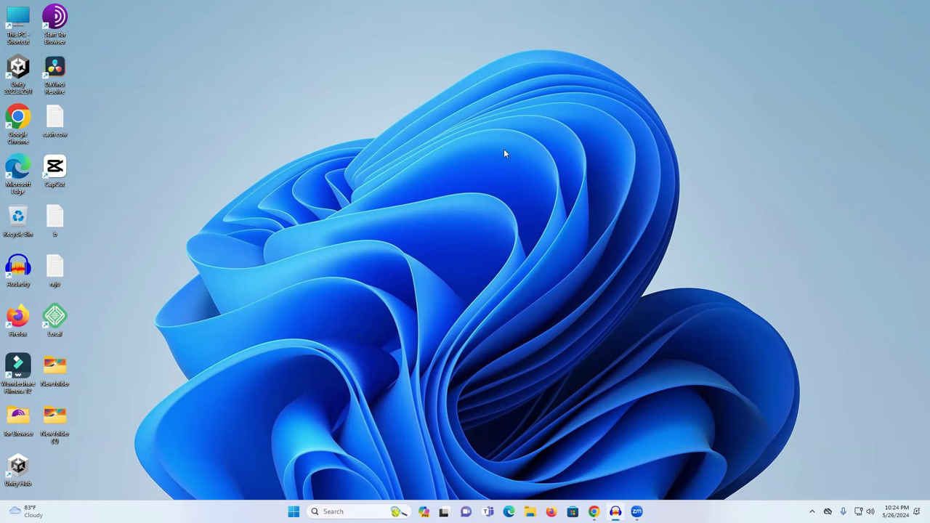
Step: Switch to the Chrome browser and open a new tab ready for a web address
left_click(596, 508)
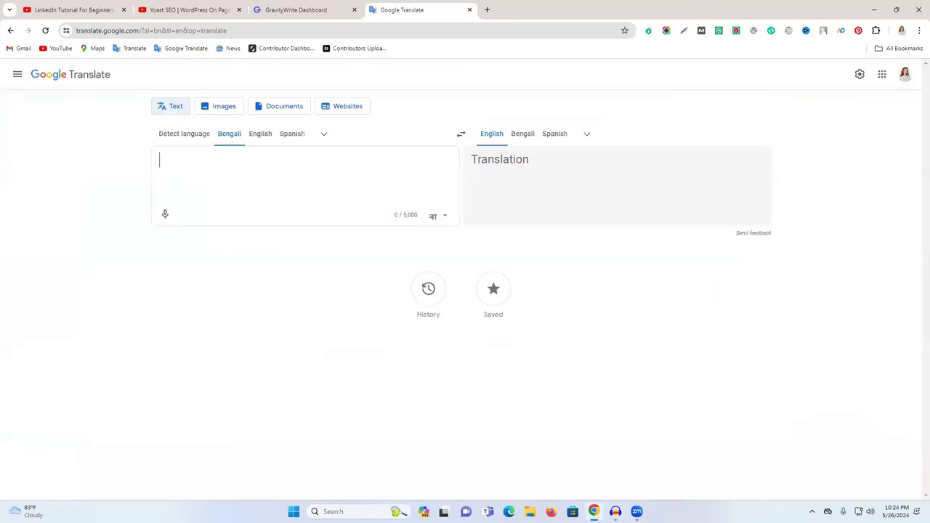
left_click(487, 9)
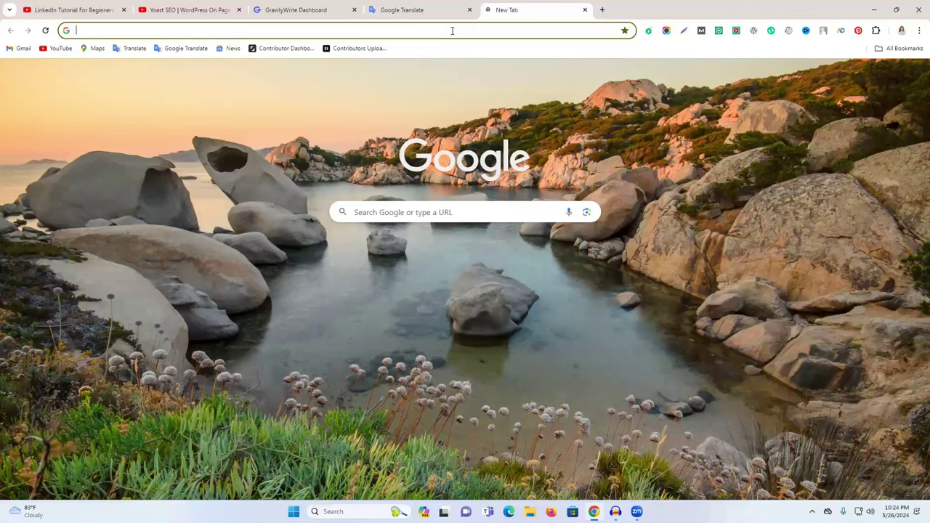
left_click(452, 31)
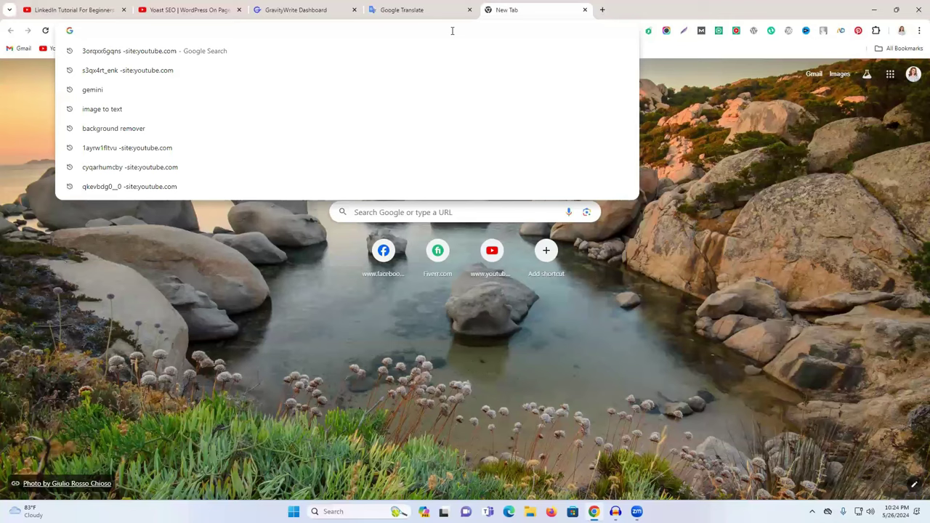
Step: Open a new incognito window and load the Life Tap Agency website at lifetapagency.com
left_click(919, 30)
left_click(855, 80)
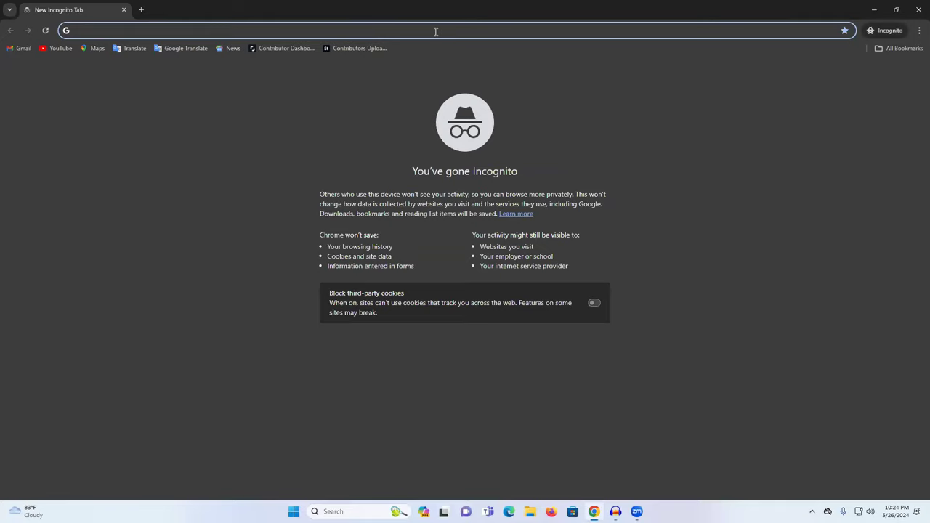
type("n")
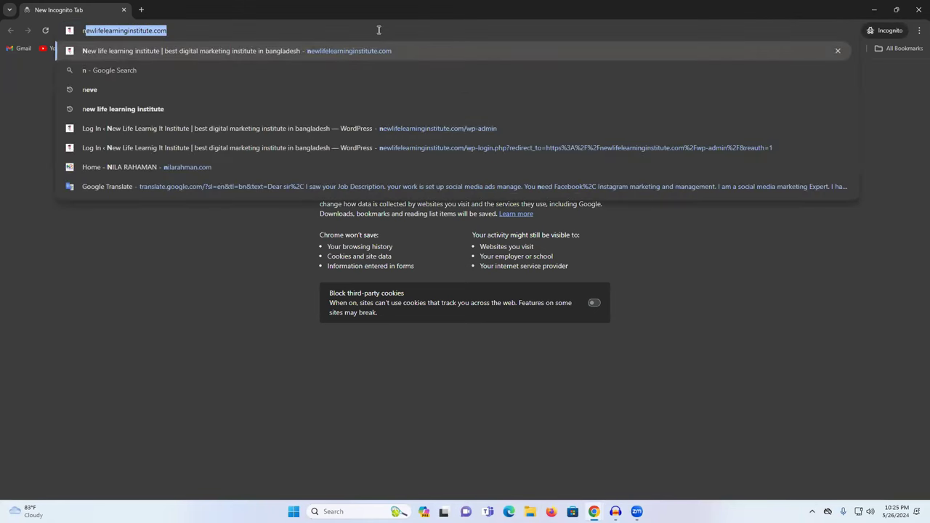
key("BackSpace")
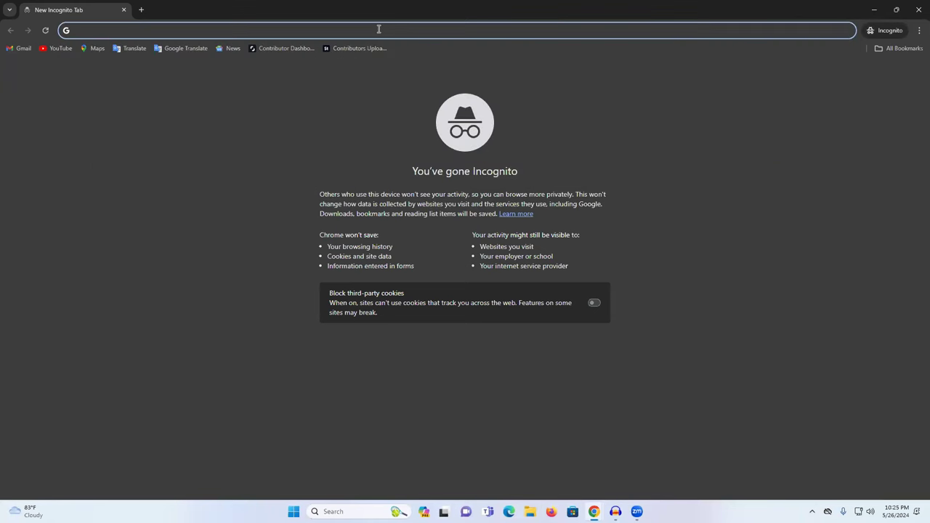
type("l")
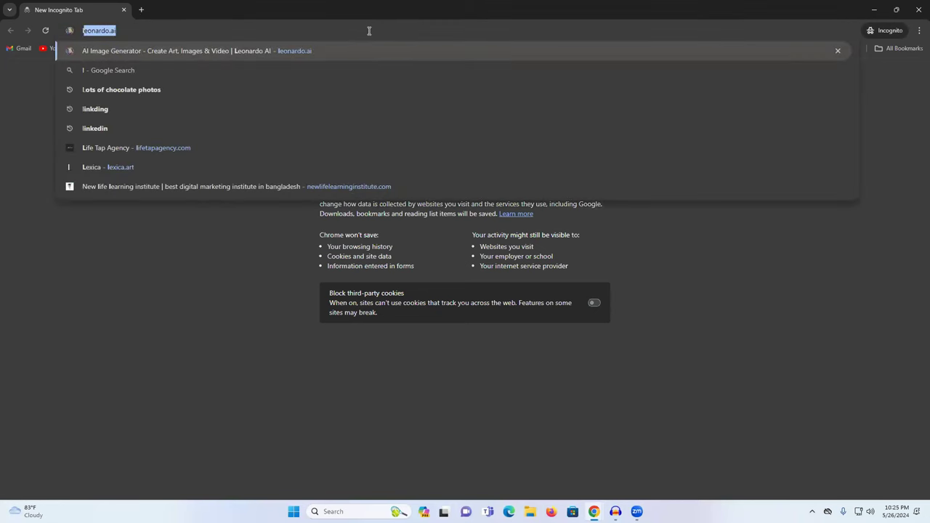
left_click(230, 150)
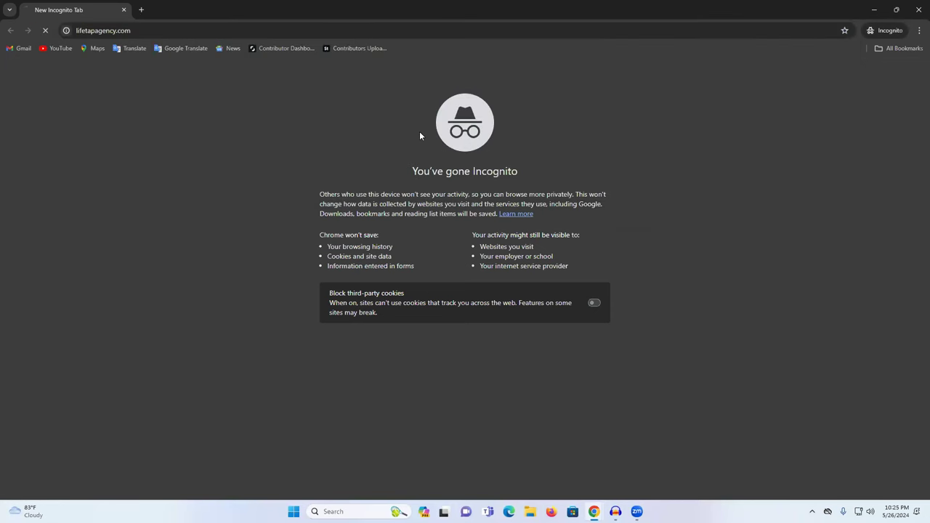
Step: Open the site's WordPress login form at lifetapagency.com/wp-admin in the incognito window
left_click(196, 32)
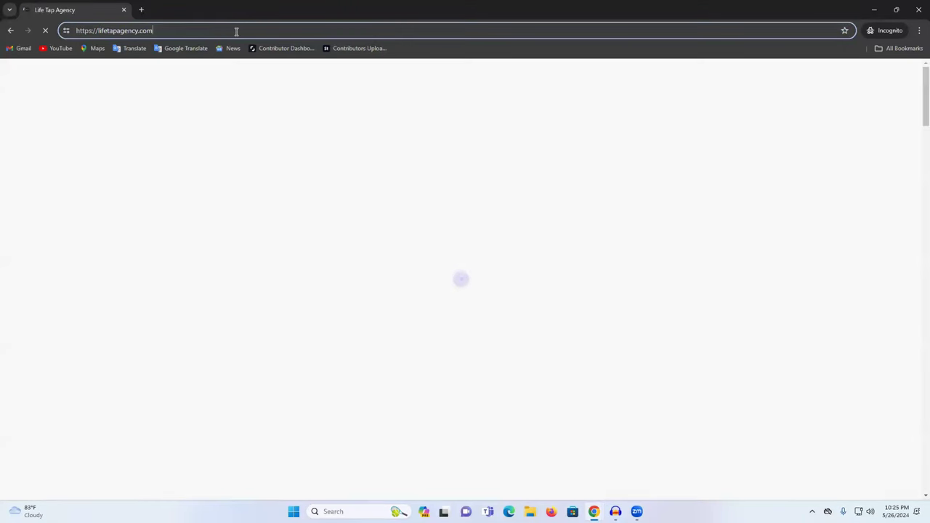
type("/w")
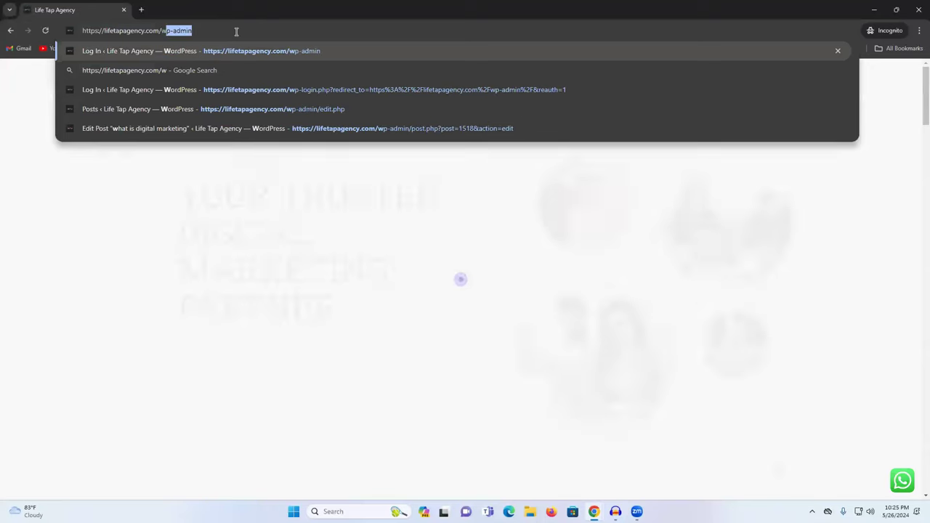
type("p-")
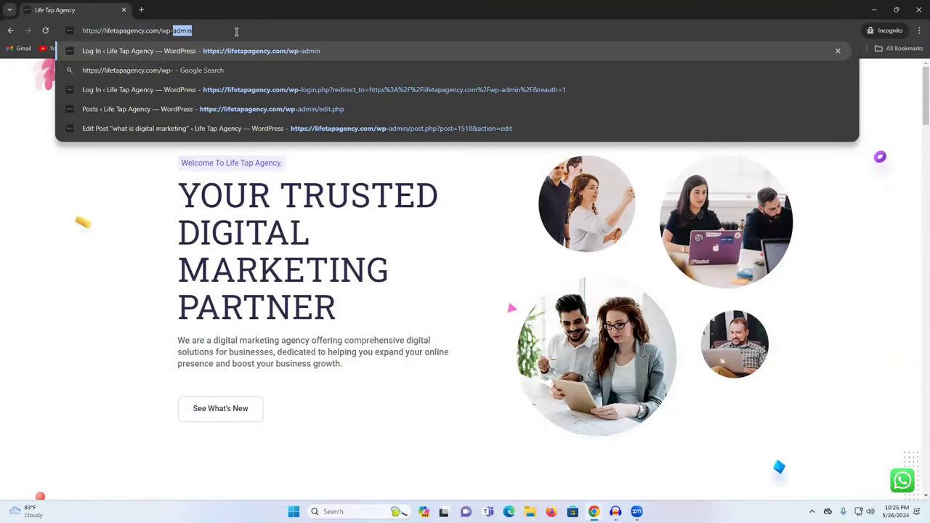
key("Return")
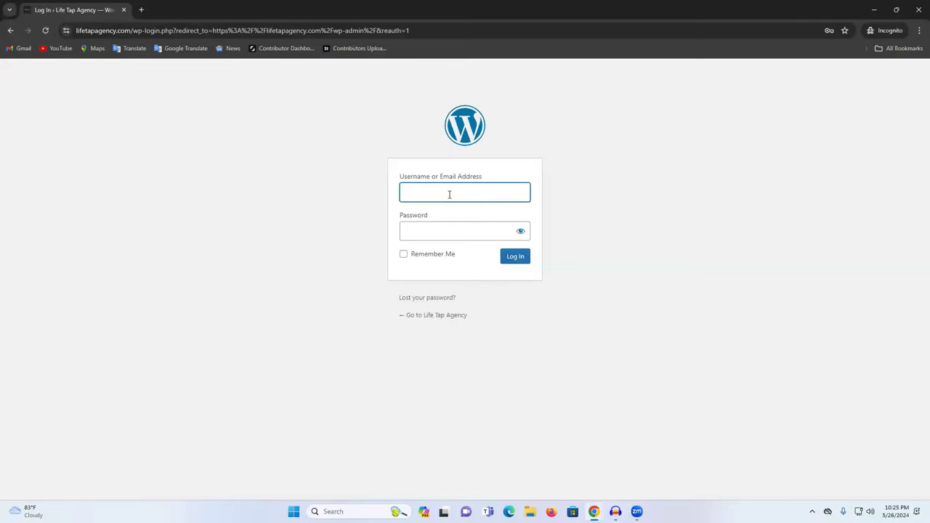
left_click(449, 193)
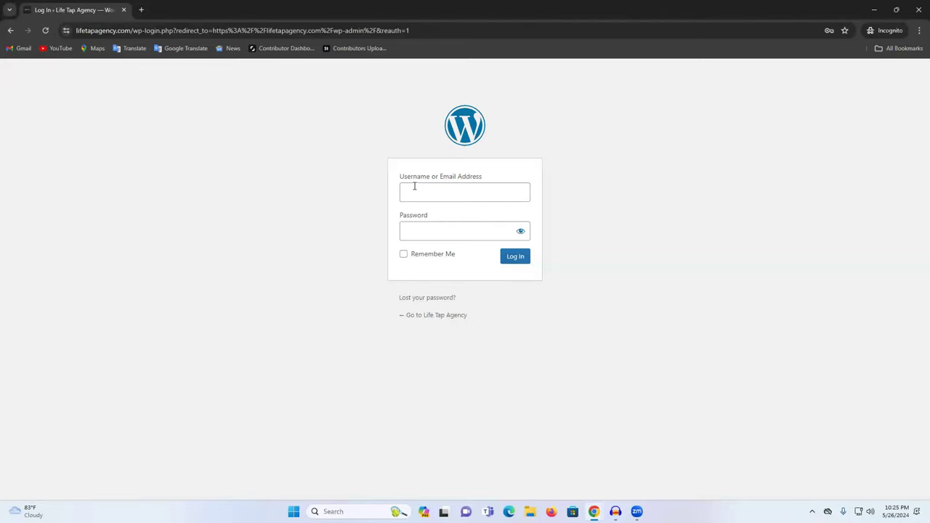
left_click(417, 187)
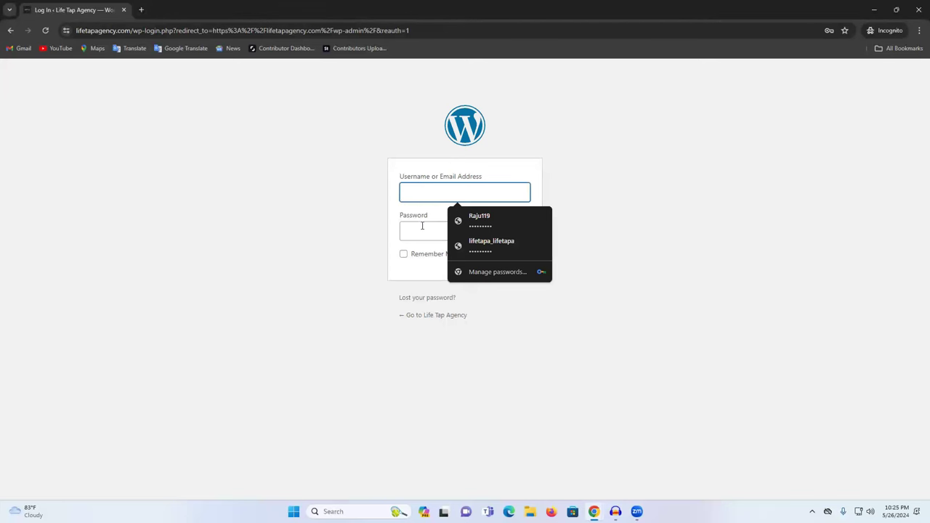
left_click(424, 231)
left_click(455, 194)
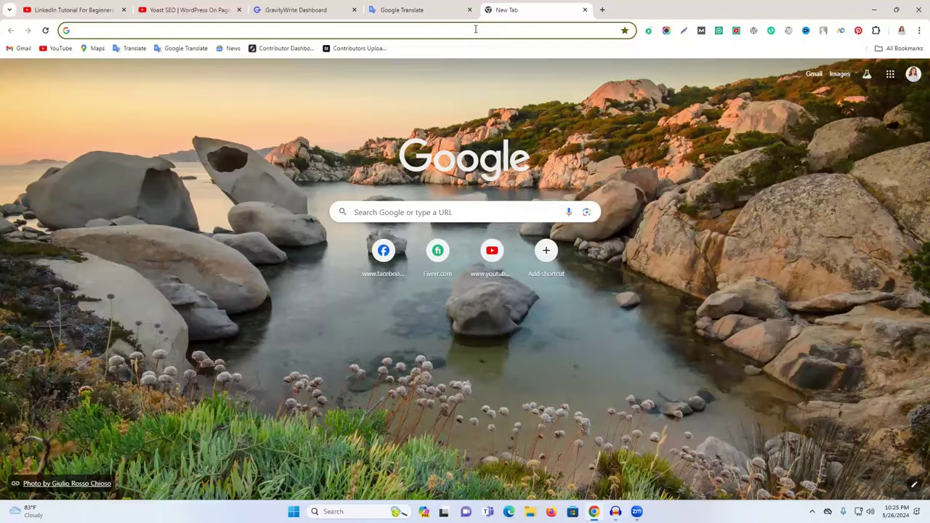
Step: Load lifetapagency.com in the regular browser window's new tab and open the site's WordPress dashboard
type("lifetapagency.com")
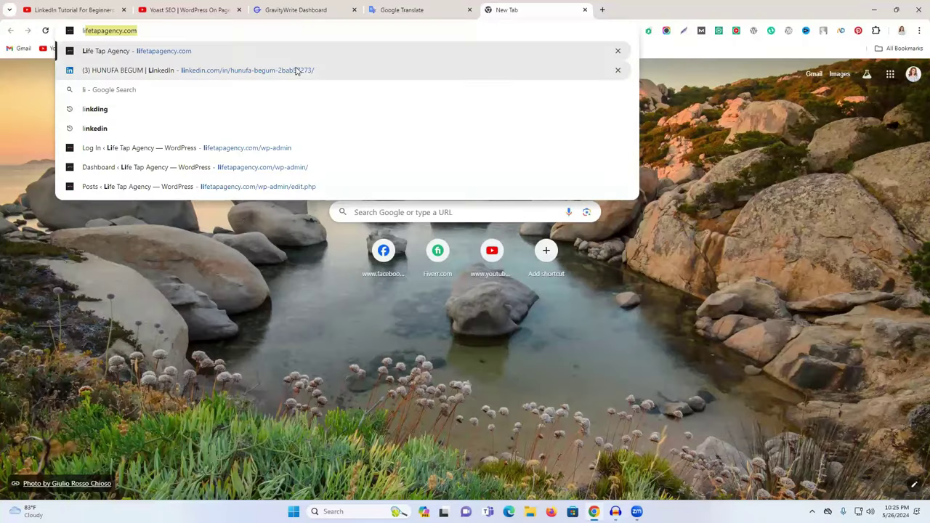
key("Return")
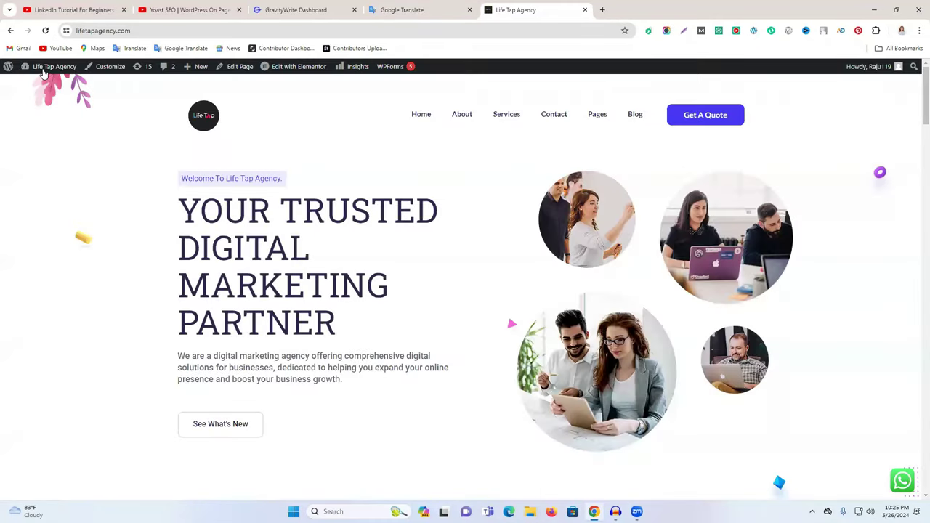
left_click(44, 70)
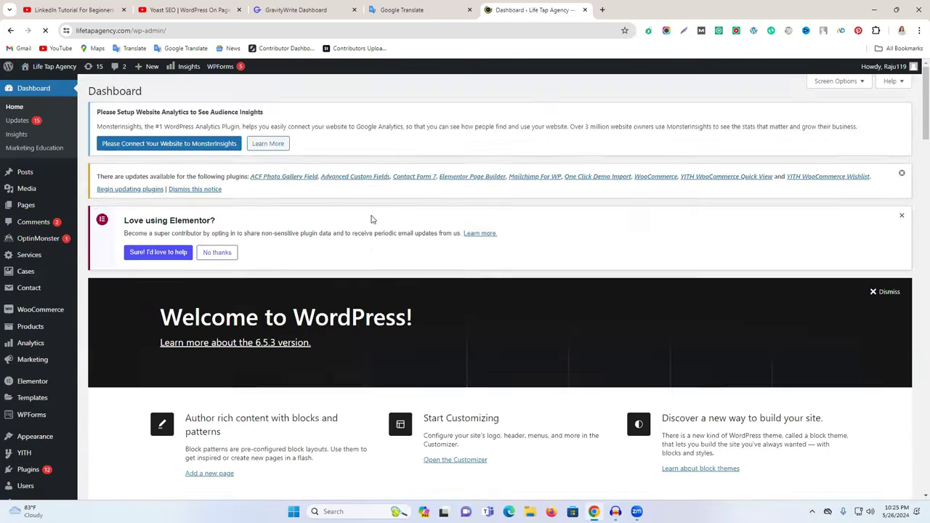
Step: Go to the page for adding new WordPress plugins and search for "seo"
scroll(546, 162, "down", 5)
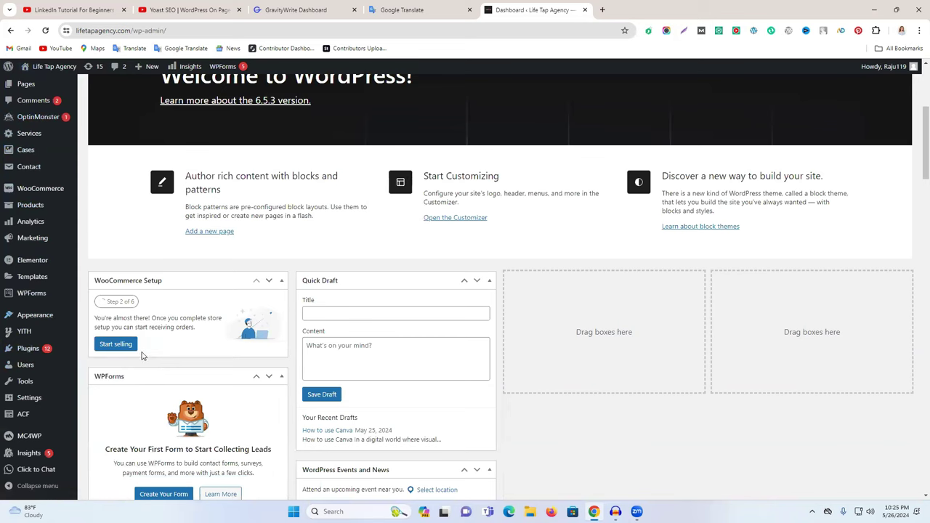
left_click(29, 352)
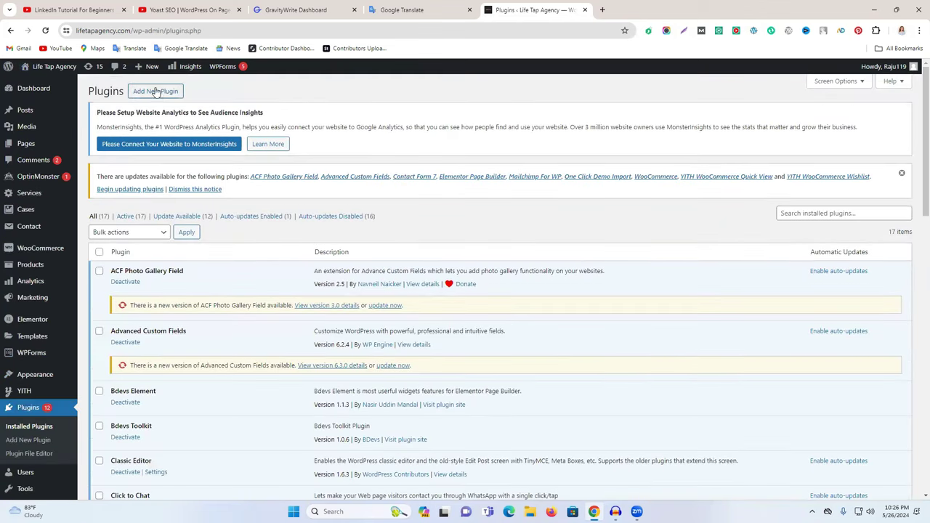
left_click(155, 92)
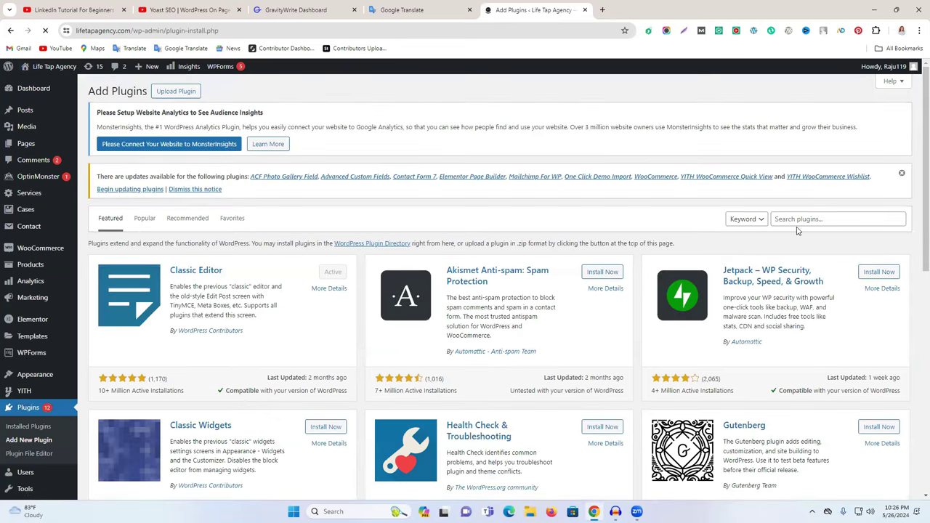
left_click(797, 220)
type("seo")
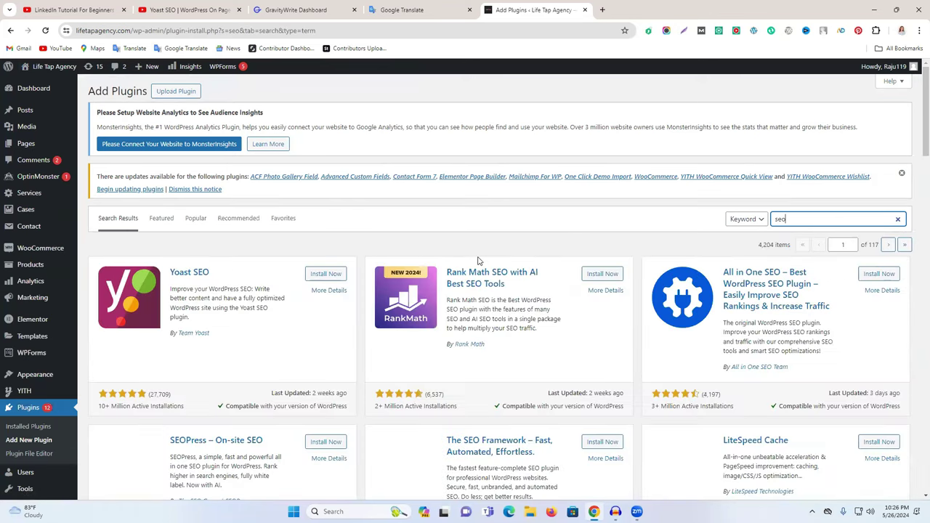
Step: Install the Yoast SEO plugin from the search results and activate it
scroll(821, 291, "down", 1)
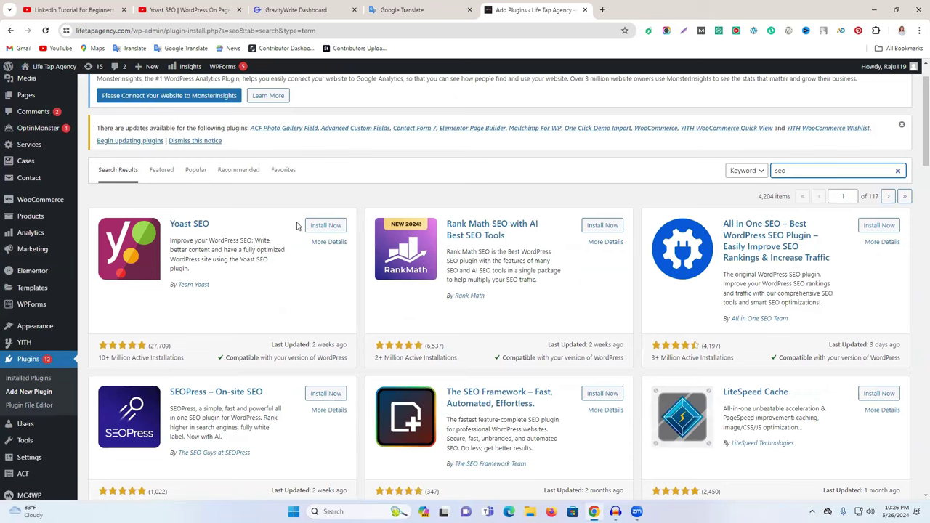
left_click(327, 227)
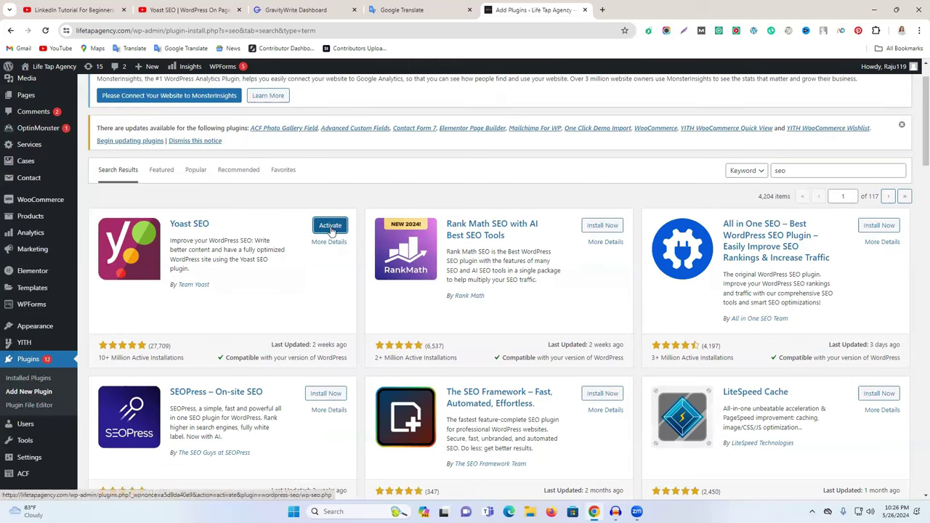
left_click(331, 228)
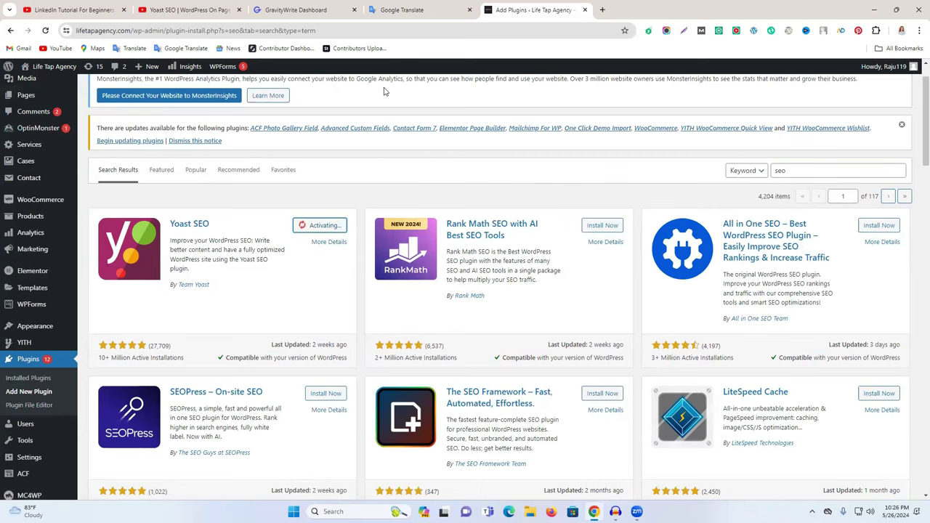
mouse_move(616, 512)
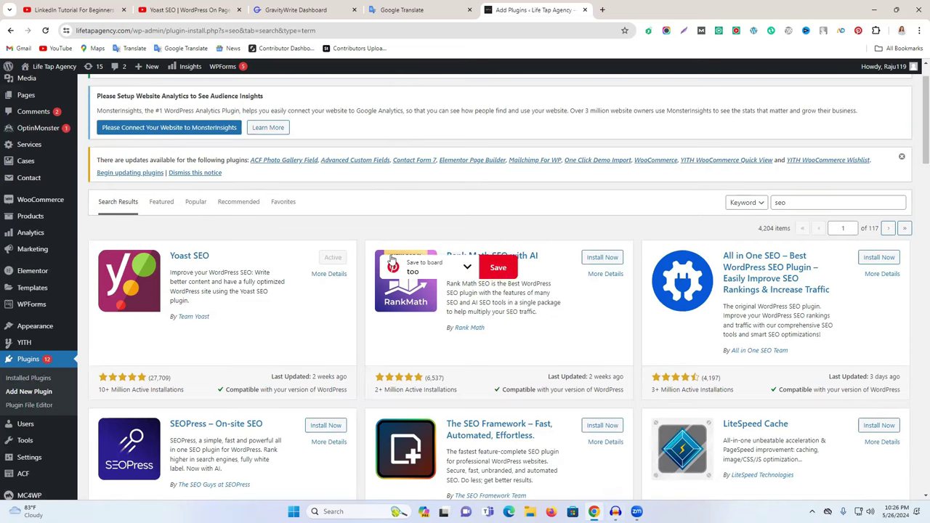
left_click(618, 508)
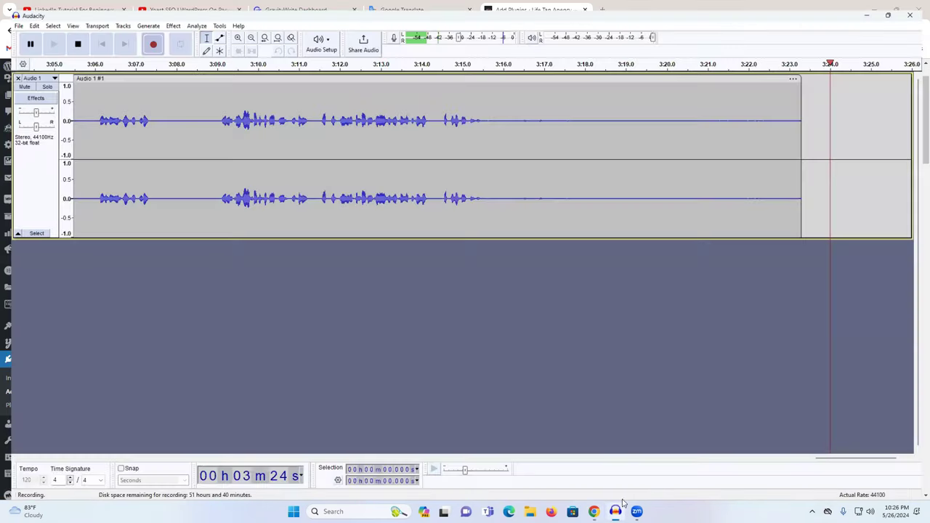
left_click(874, 7)
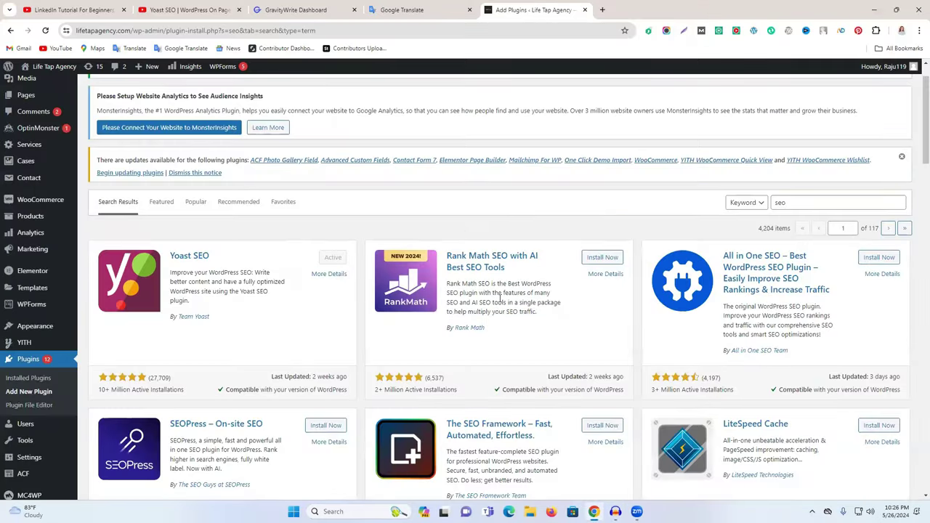
Step: Open the list of installed plugins and look through it for the Yoast SEO entry
scroll(298, 269, "down", 2)
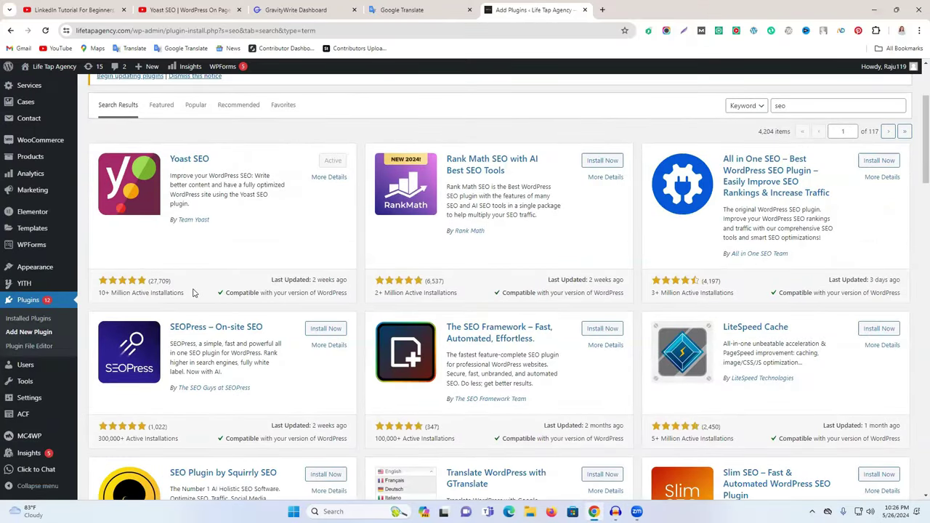
left_click(38, 307)
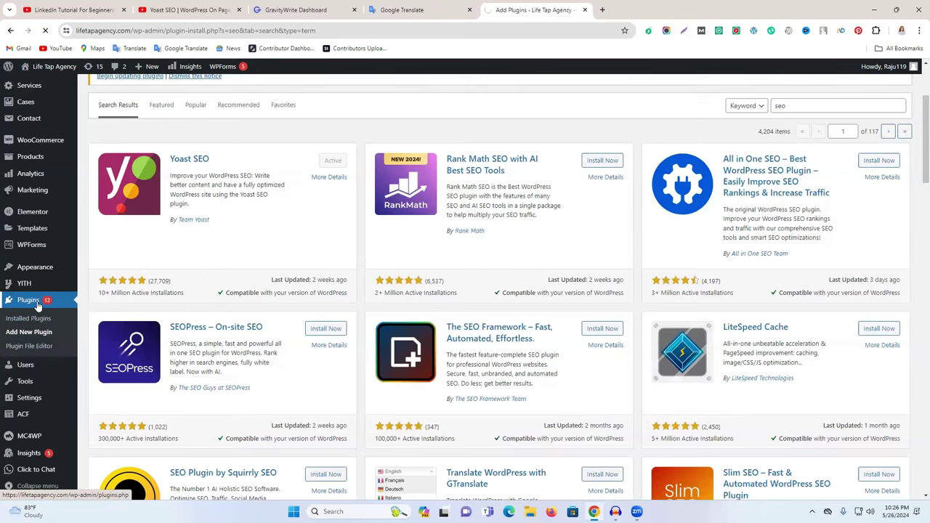
scroll(209, 335, "down", 5)
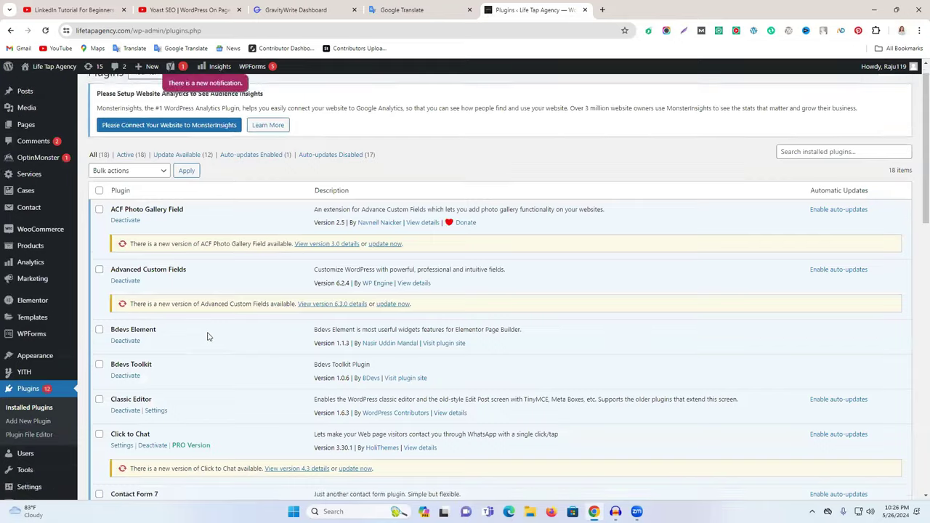
scroll(209, 334, "down", 5)
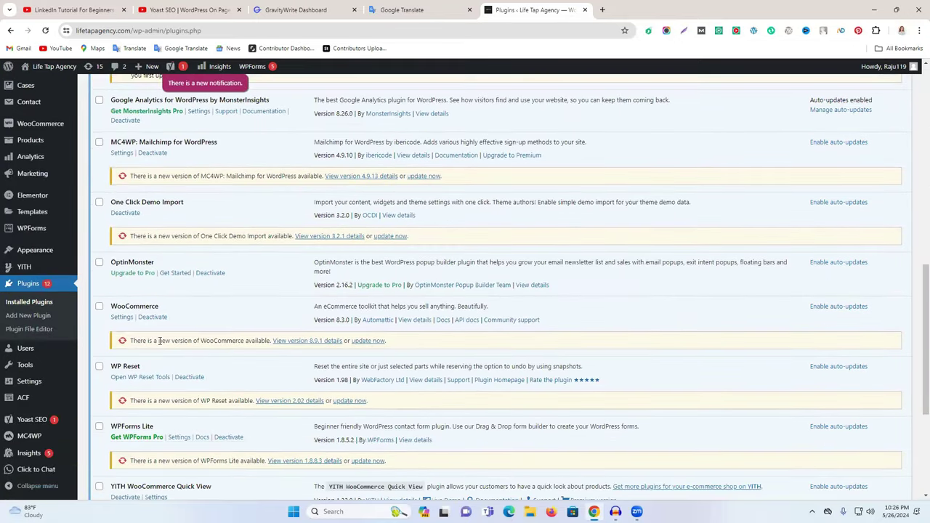
scroll(162, 346, "down", 2)
scroll(163, 352, "down", 2)
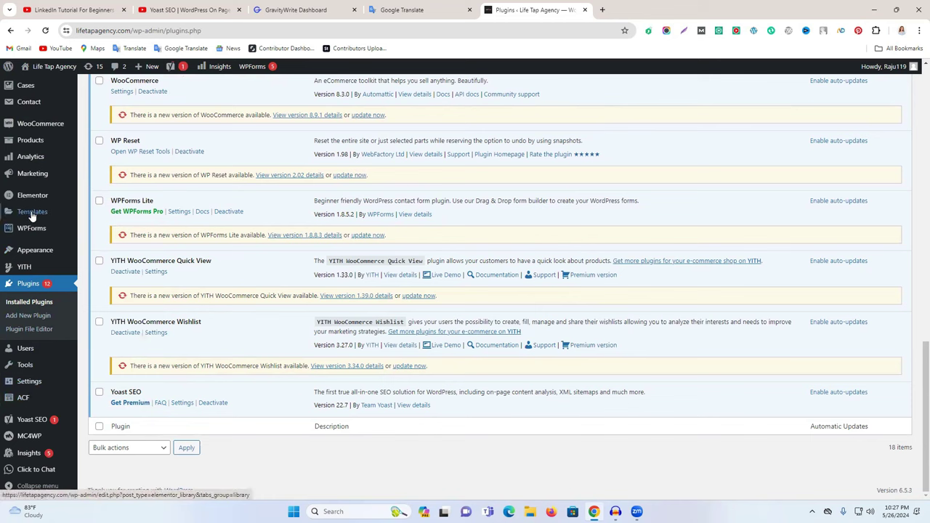
scroll(43, 350, "up", 4)
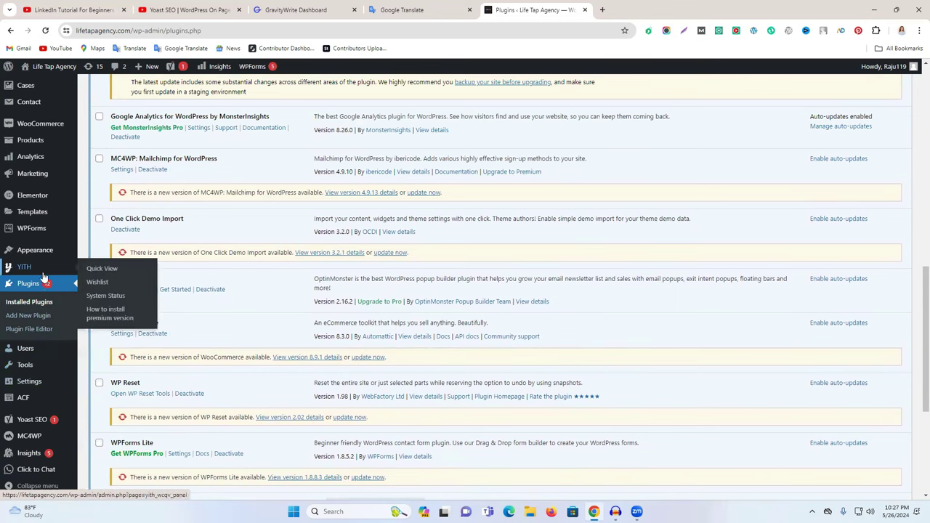
mouse_move(45, 382)
scroll(45, 380, "down", 2)
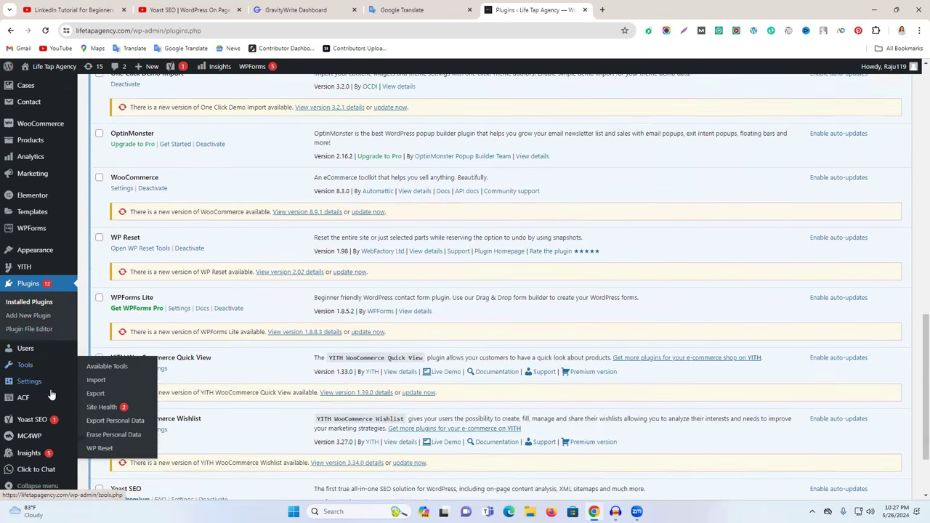
Step: Open the Yoast SEO general page and bring up its first-time configuration steps
mouse_move(36, 424)
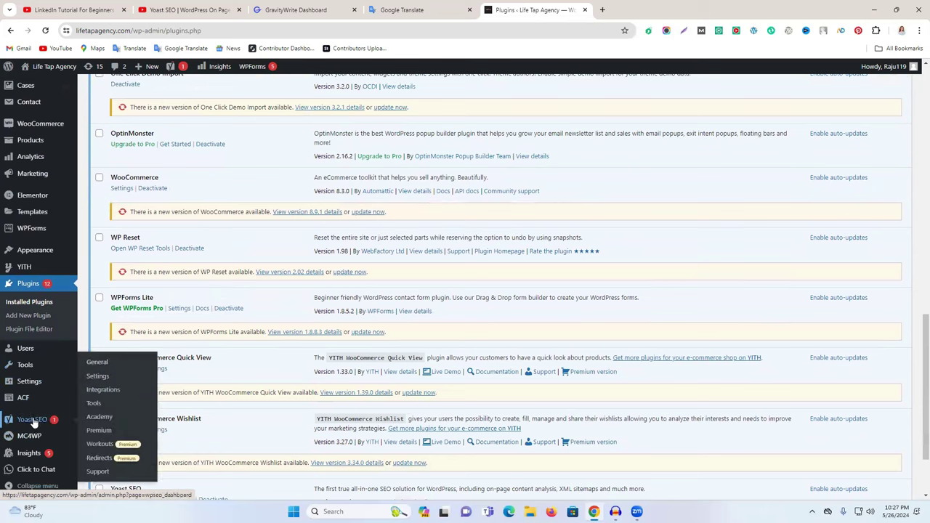
left_click(32, 423)
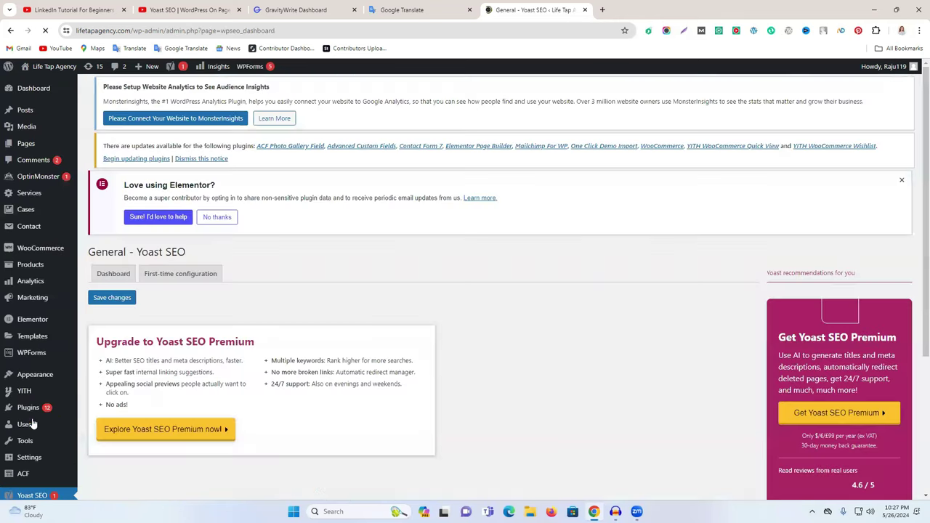
scroll(535, 332, "down", 3)
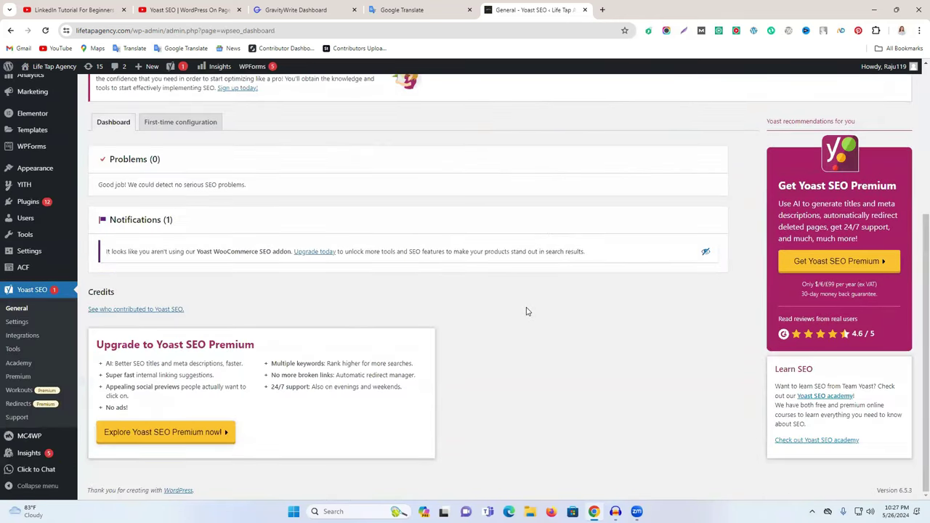
scroll(436, 290, "up", 1)
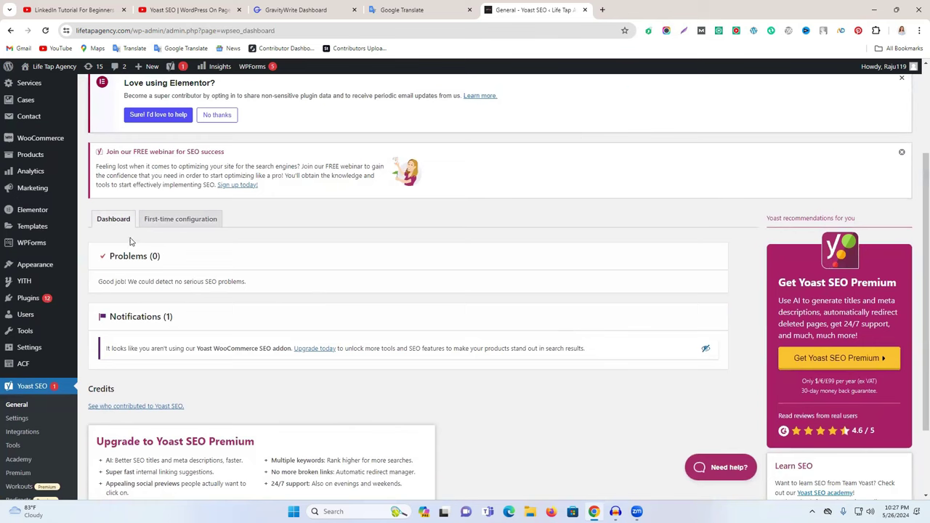
left_click(185, 221)
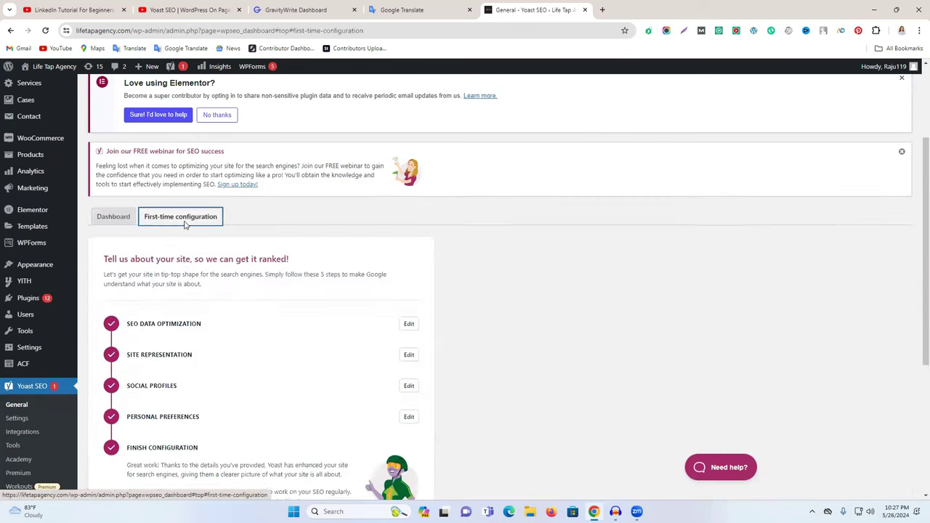
scroll(301, 233, "down", 2)
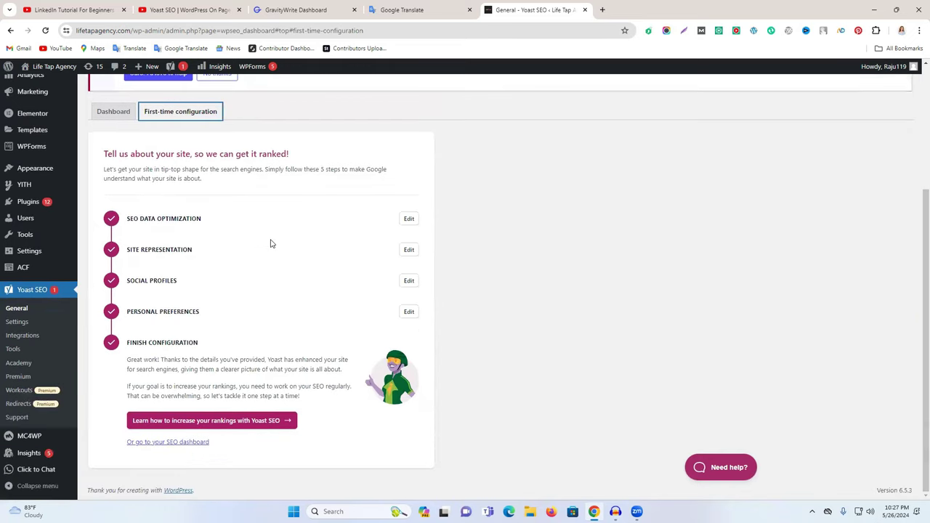
scroll(269, 243, "up", 3)
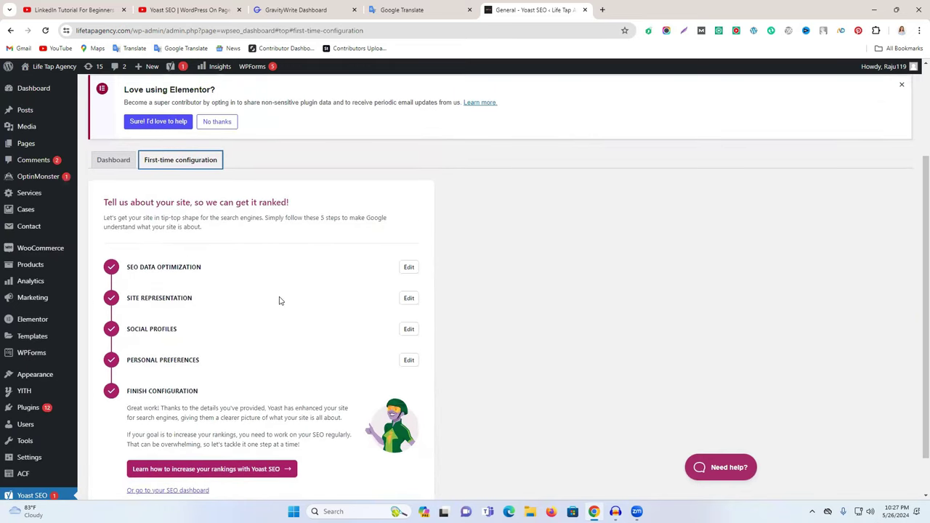
scroll(287, 287, "down", 2)
scroll(392, 208, "up", 1)
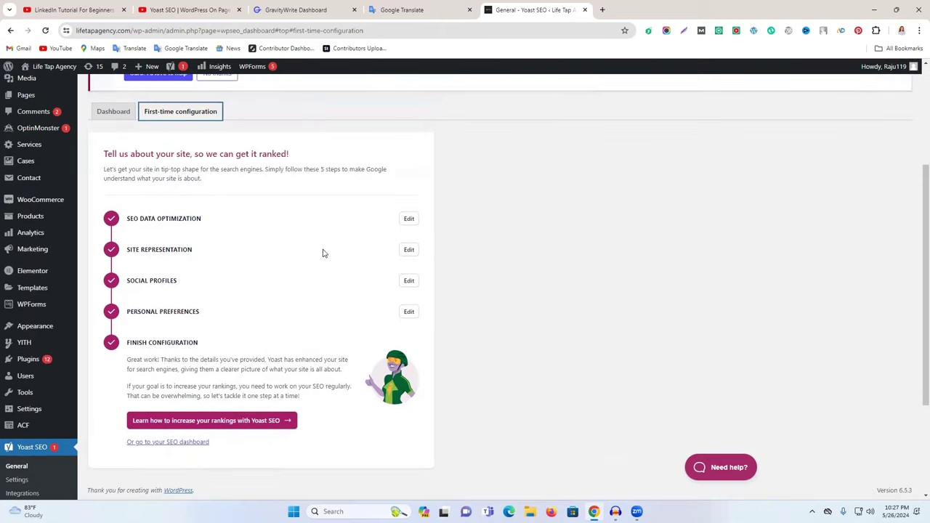
Step: Continue past the SEO data optimization step and choose Organization as what the site represents
left_click(410, 220)
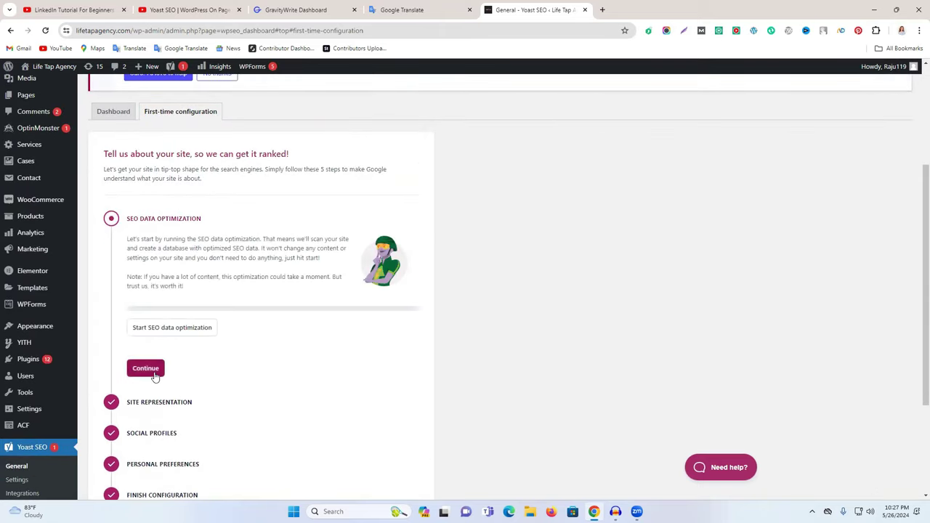
left_click(154, 375)
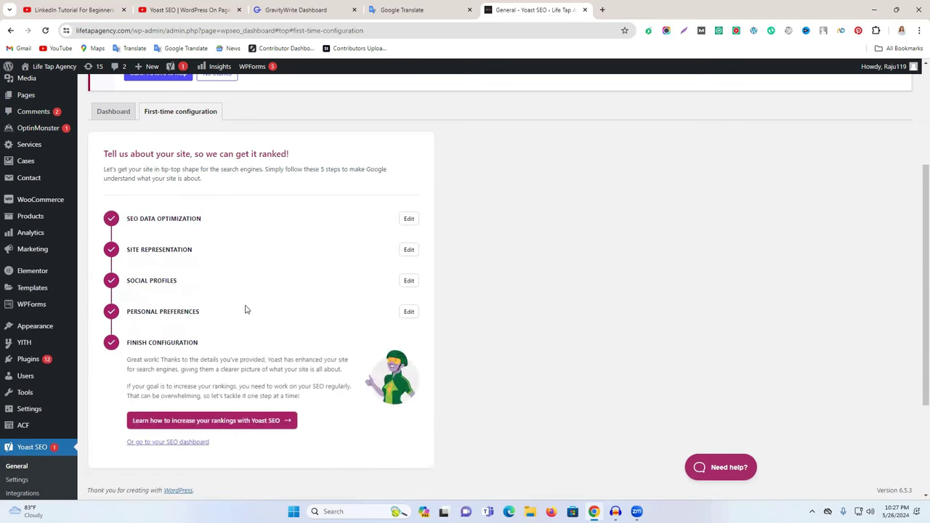
left_click(409, 252)
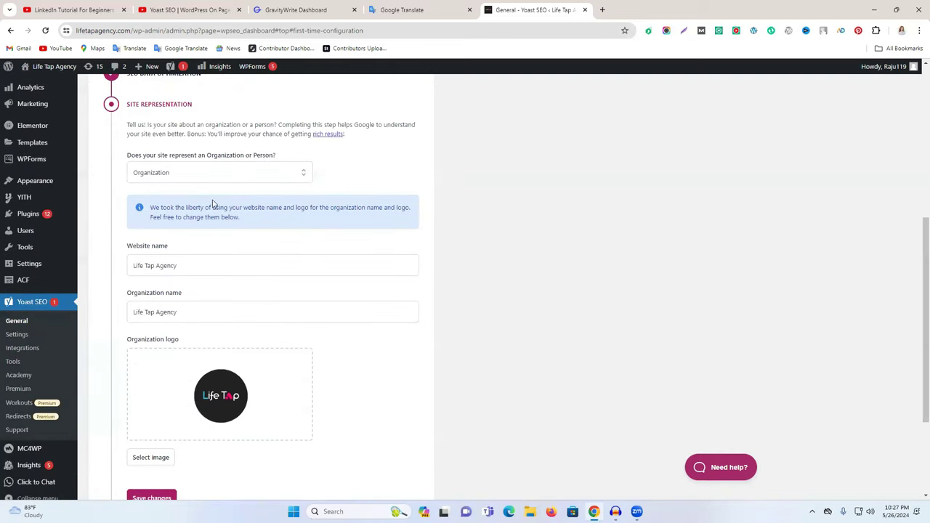
left_click(252, 181)
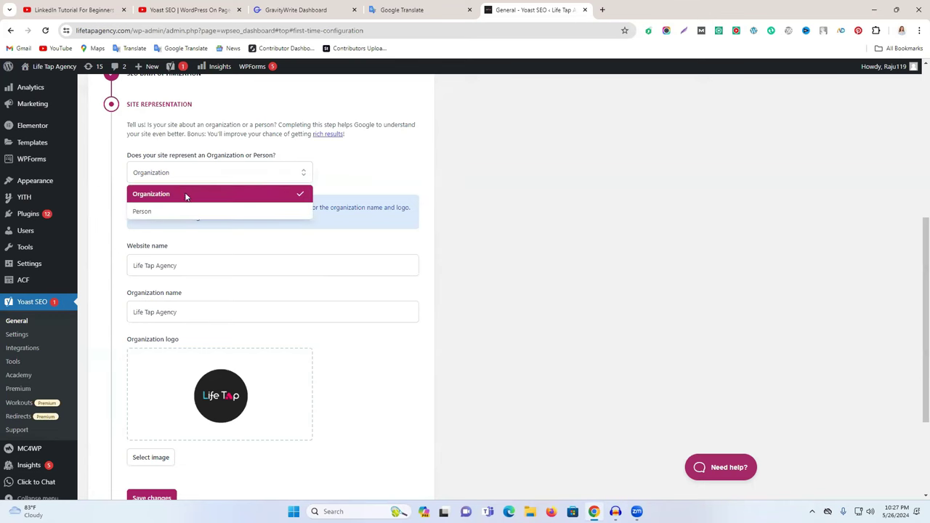
left_click(343, 169)
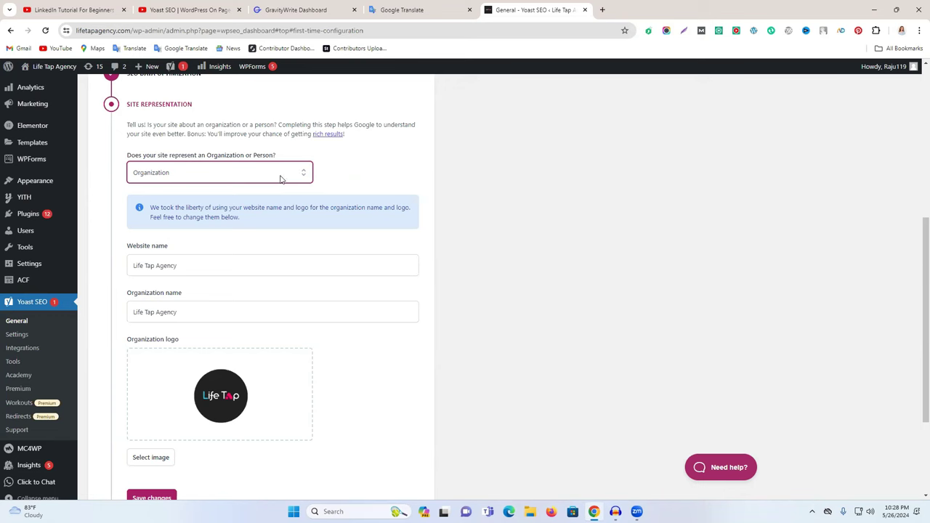
left_click(280, 178)
left_click(281, 179)
left_click(239, 177)
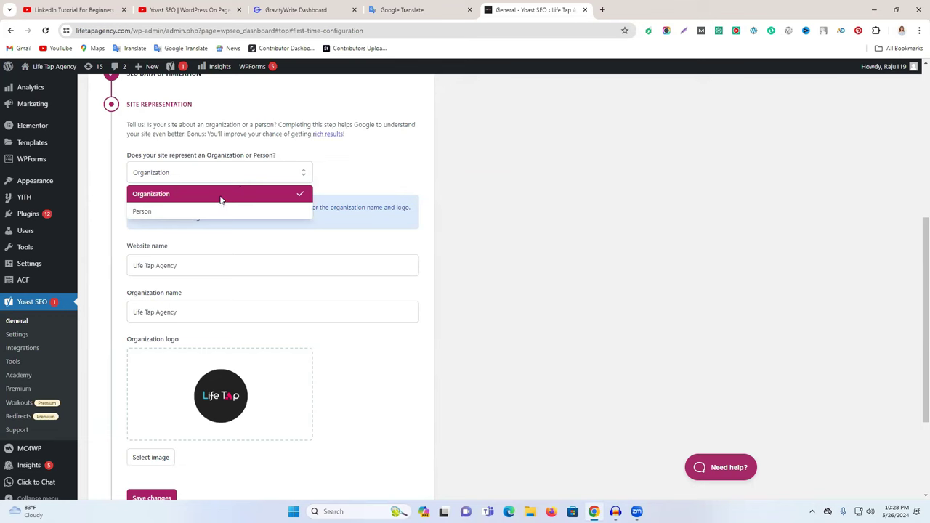
left_click(224, 197)
Step: Check the website name, organization name and logo, and save the site representation changes
triple_click(193, 266)
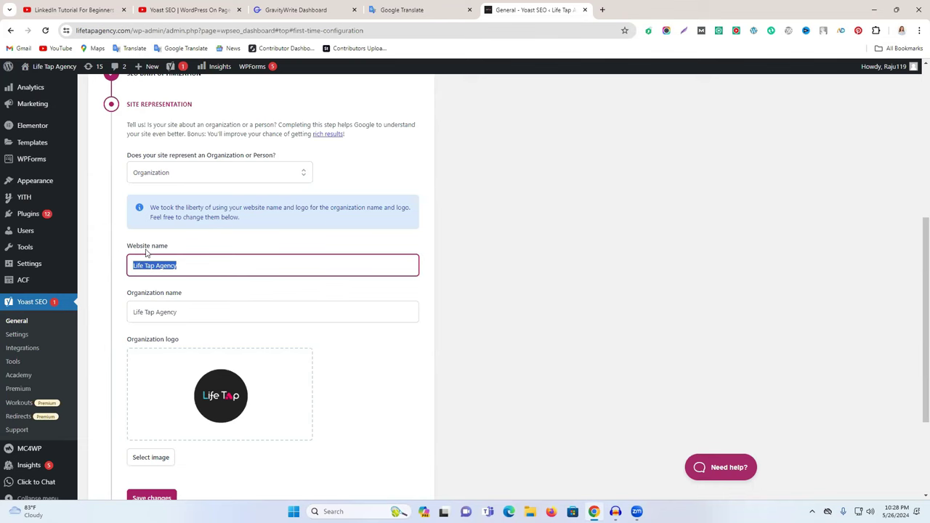
left_click(187, 317)
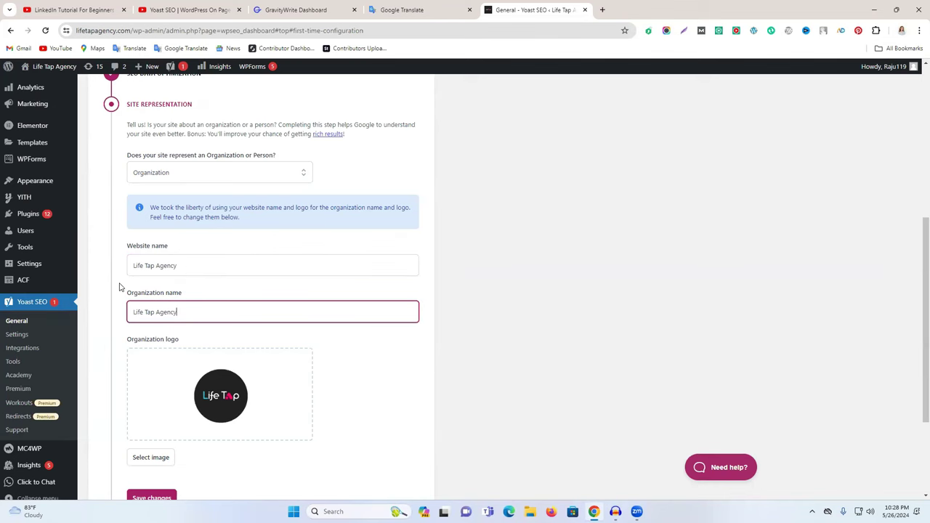
scroll(216, 345, "down", 2)
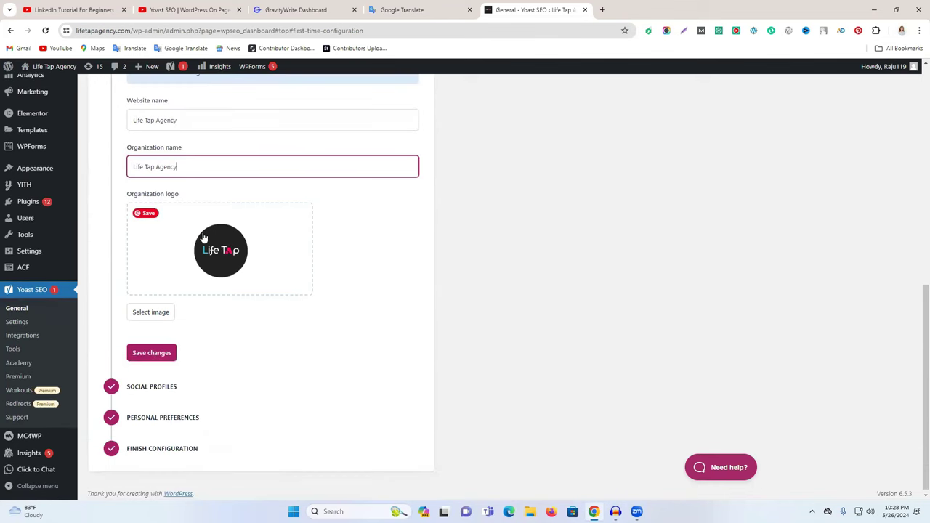
left_click(603, 9)
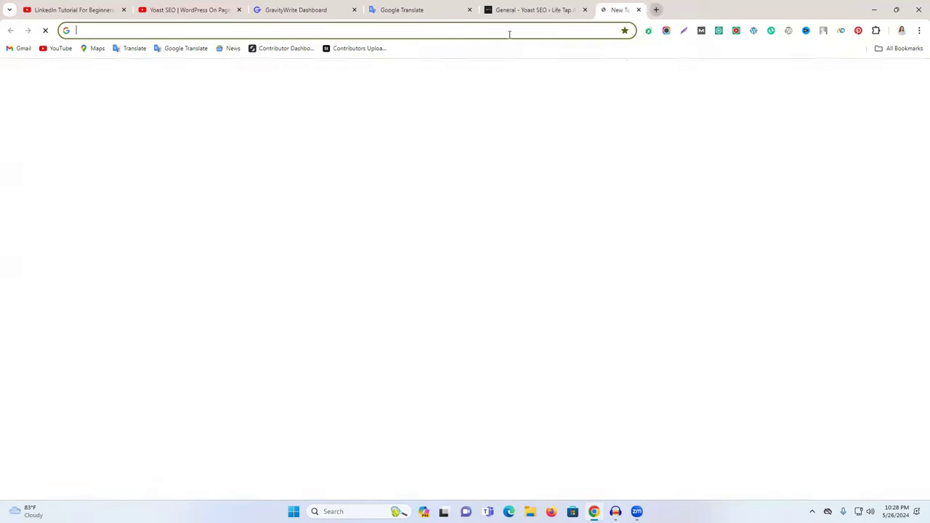
left_click(451, 31)
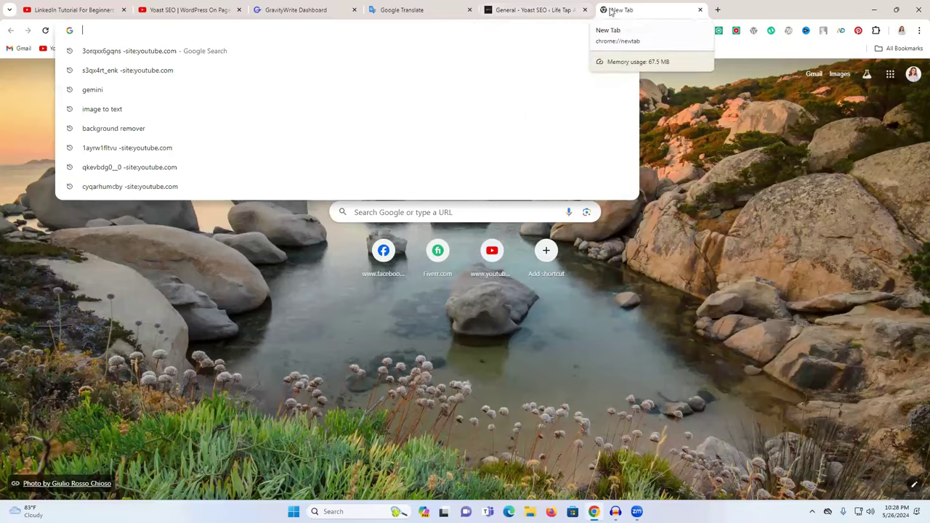
left_click(560, 10)
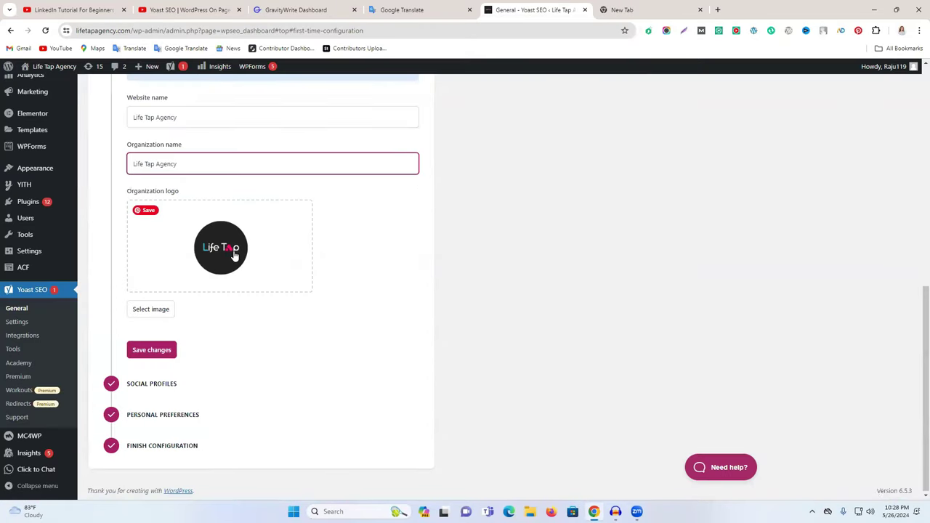
left_click(165, 356)
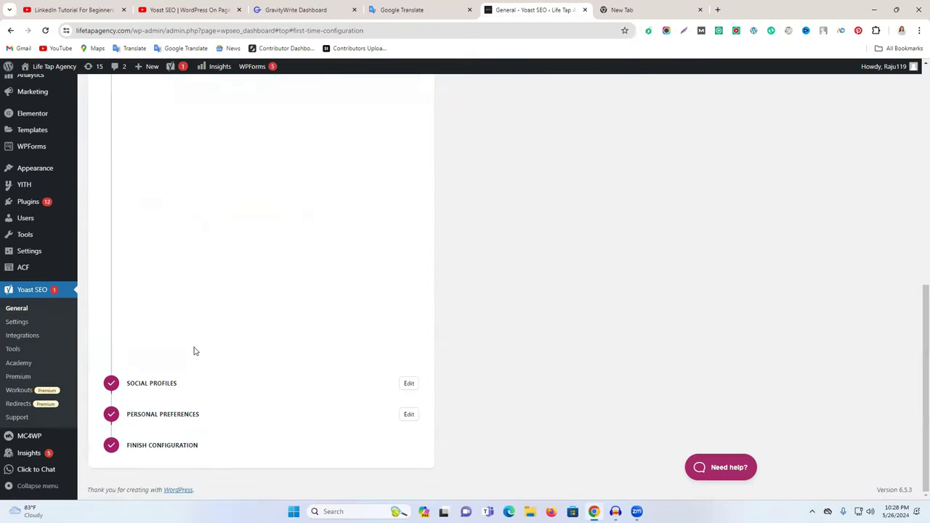
Step: Review the Facebook and X fields in the social profiles, try adding another profile, remove it, and save the changes
left_click(408, 384)
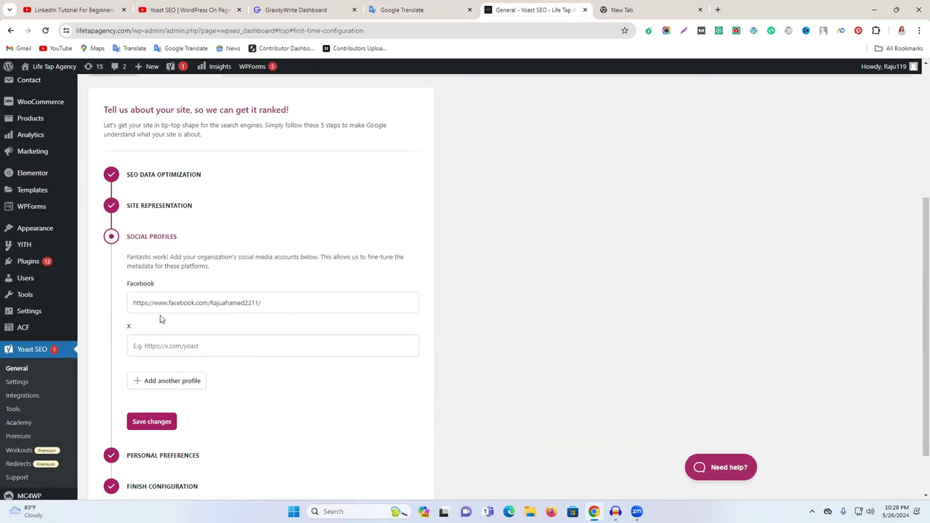
left_click_drag(268, 310, 210, 306)
left_click(151, 344)
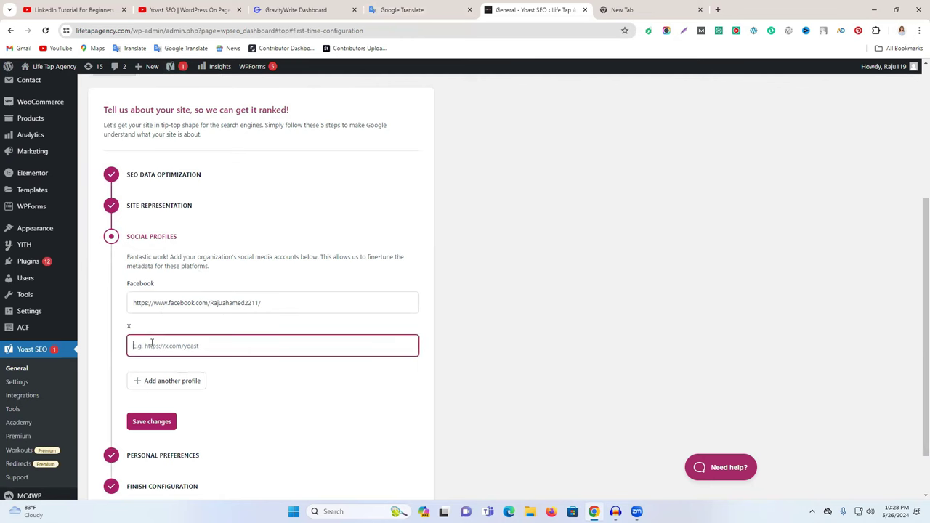
left_click(153, 380)
left_click(408, 388)
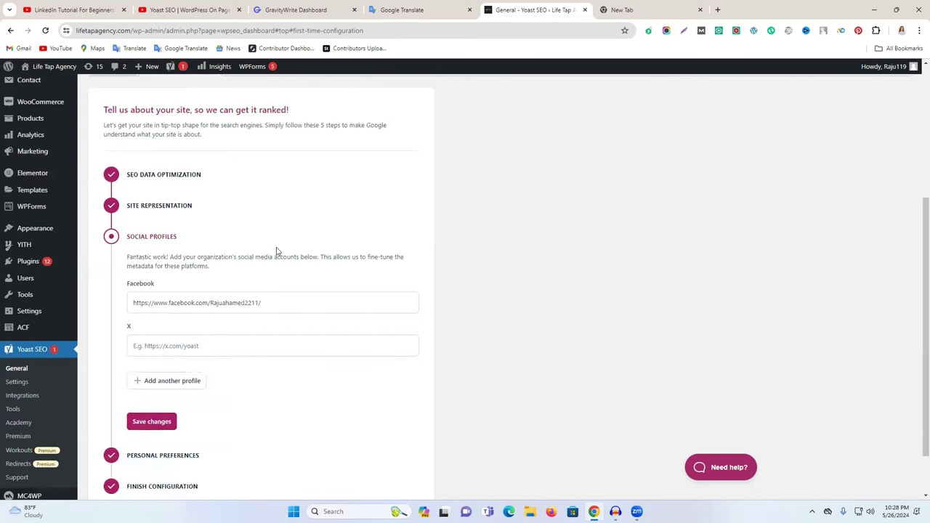
scroll(323, 331, "down", 1)
left_click(159, 383)
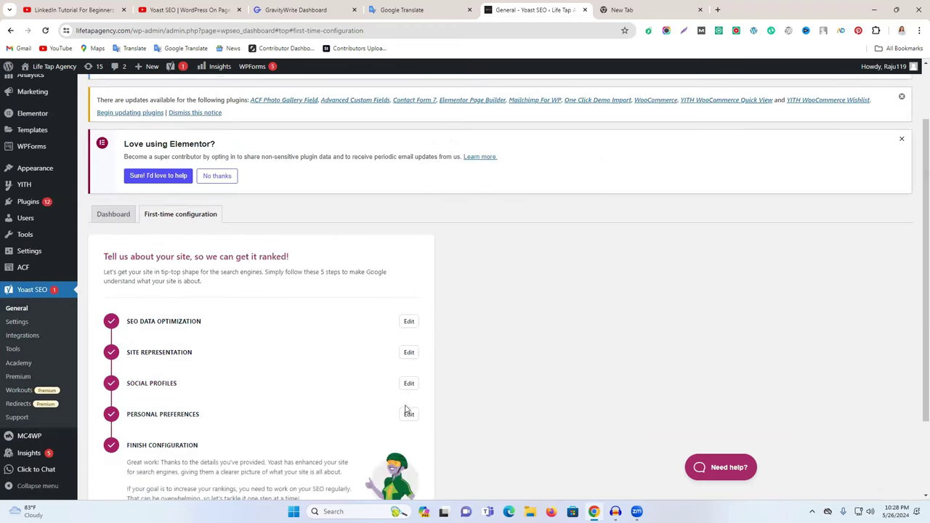
Step: Edit the personal preferences, allowing site data collection and filling in the newsletter email address with a saved suggestion
left_click(410, 416)
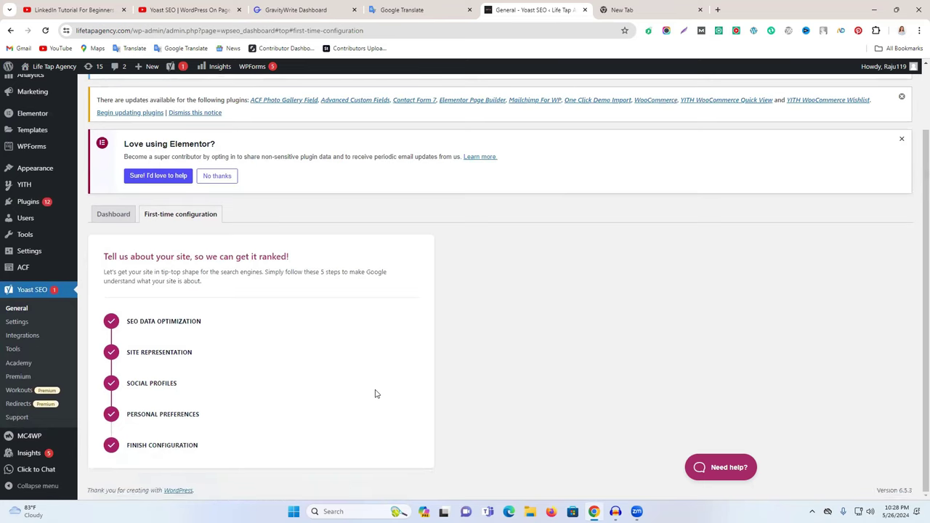
left_click(187, 314)
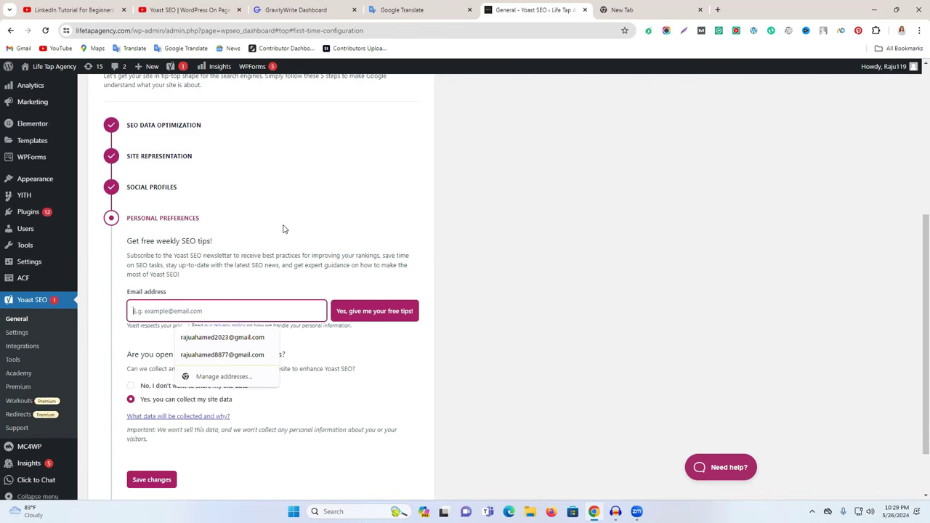
scroll(247, 264, "down", 1)
left_click(239, 239)
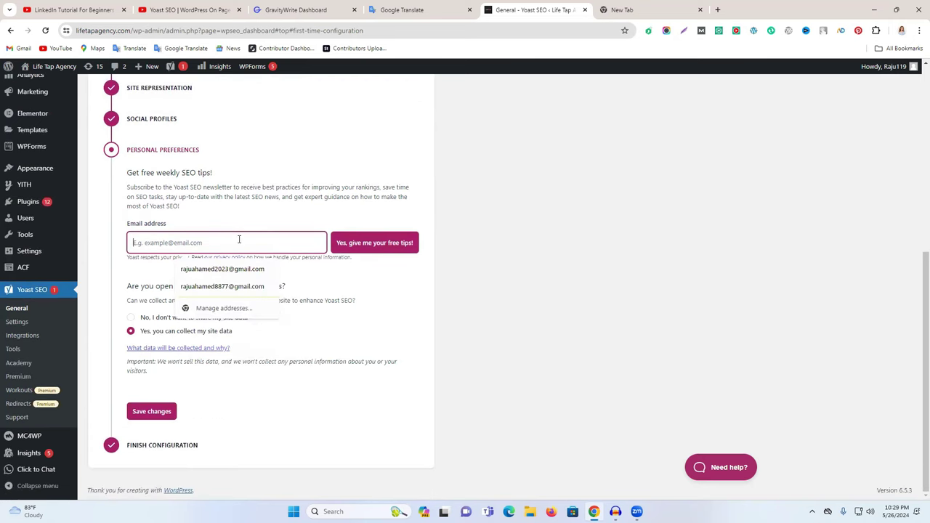
left_click(199, 257)
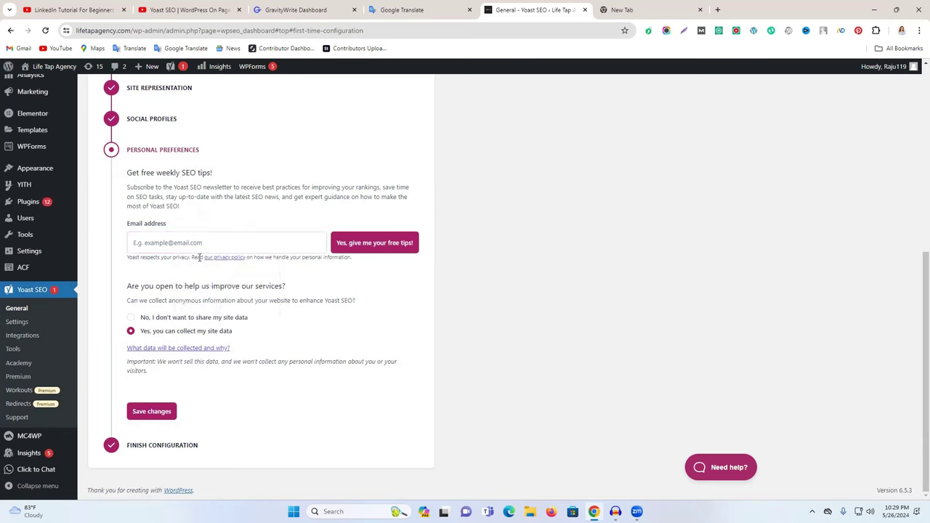
left_click(131, 331)
left_click(153, 242)
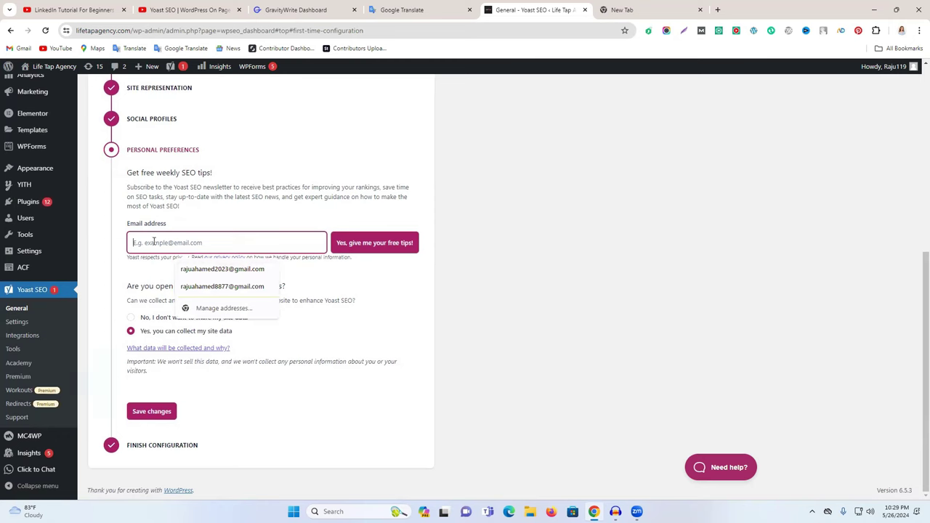
left_click(222, 270)
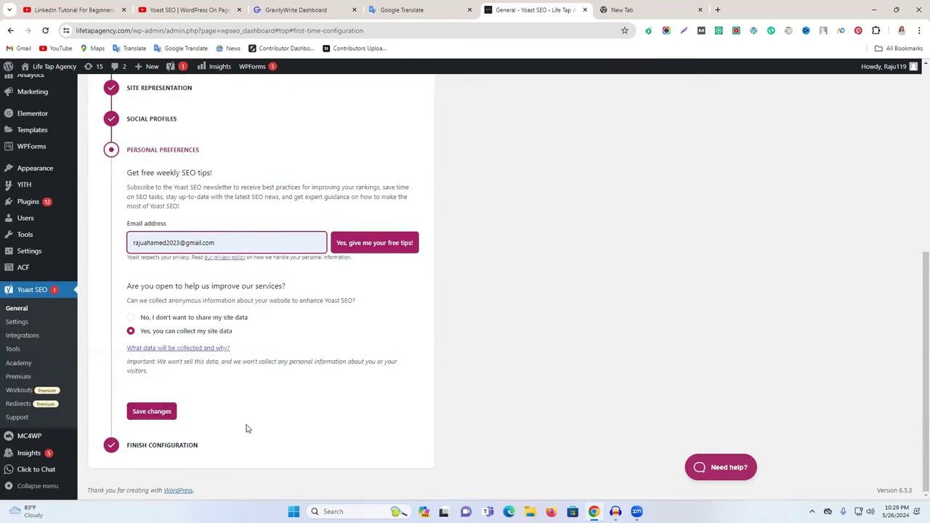
Step: Leave the first-time configuration without saving the personal preferences and open the site features in the Yoast SEO settings
scroll(326, 412, "up", 3)
scroll(293, 372, "down", 2)
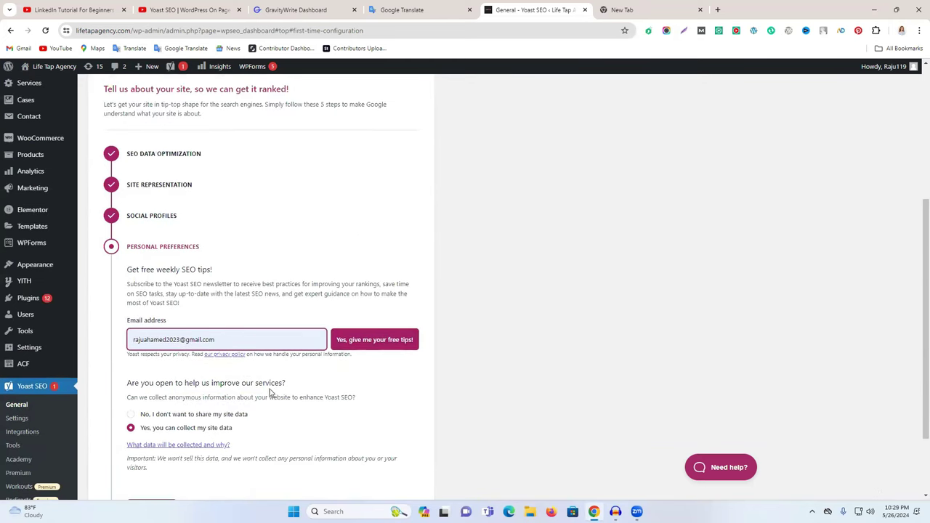
scroll(218, 359, "down", 2)
left_click(17, 322)
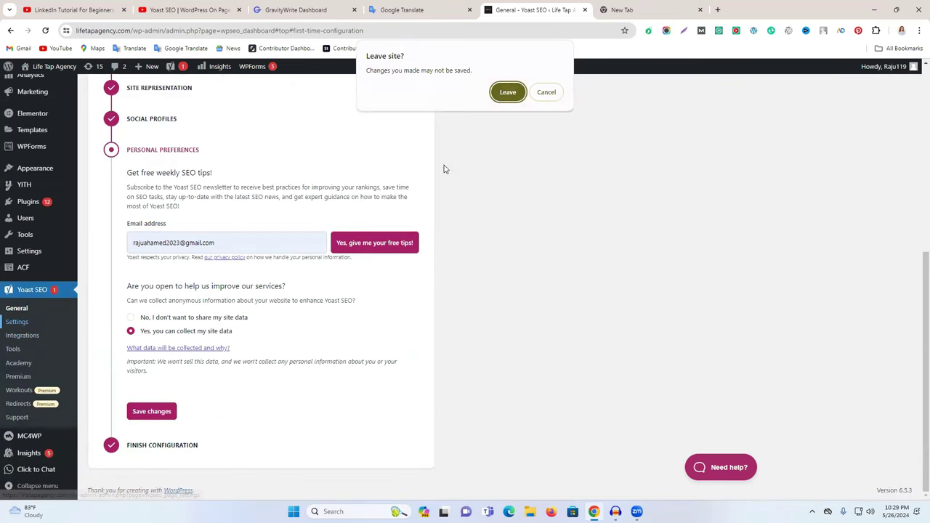
left_click(509, 92)
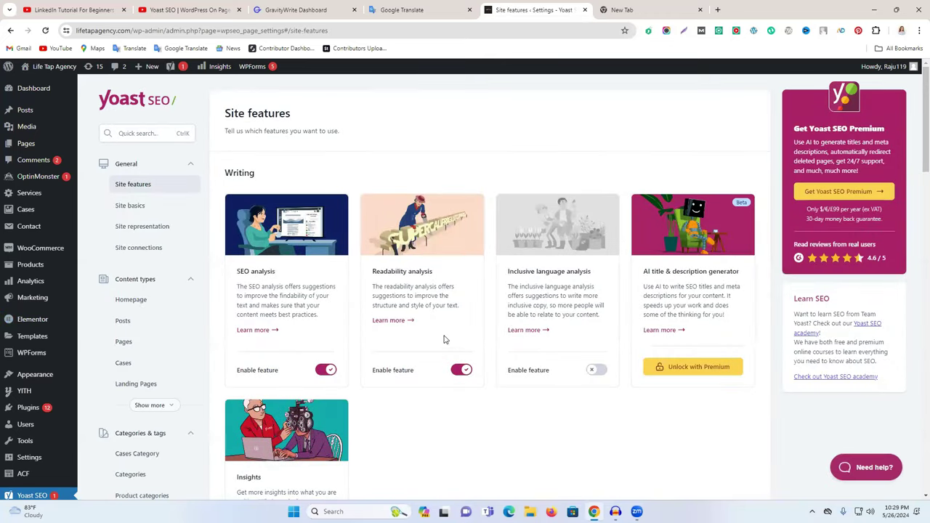
scroll(650, 284, "down", 2)
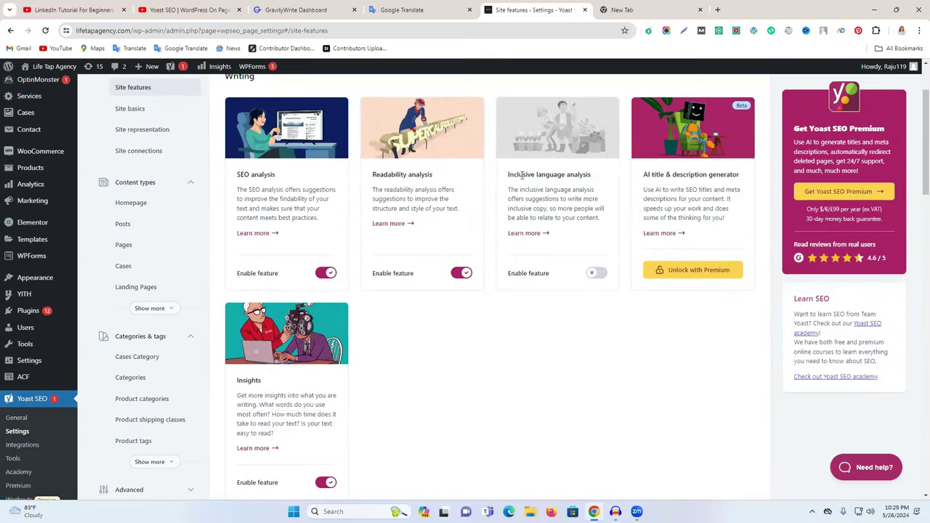
Step: Enable the inclusive language analysis in the site features
left_click_drag(519, 175, 533, 178)
left_click(596, 275)
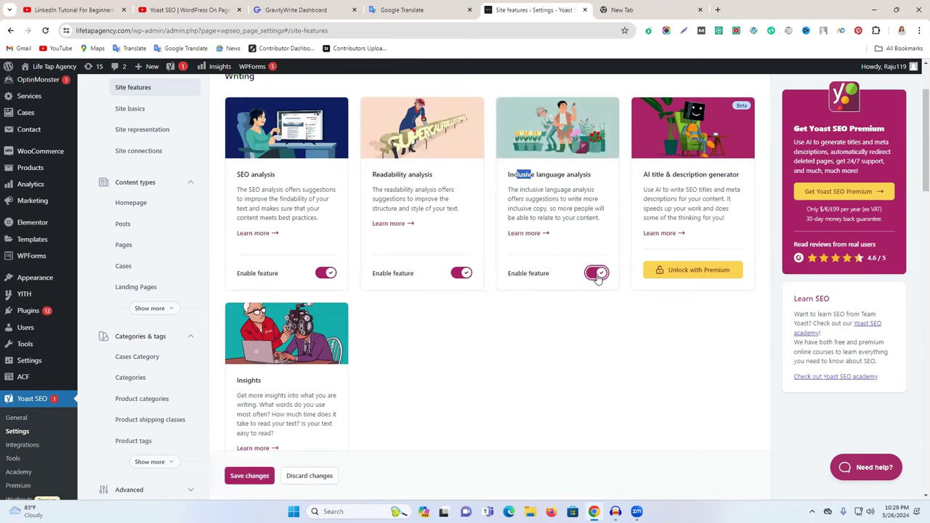
scroll(186, 202, "up", 3)
scroll(148, 169, "down", 1)
Step: In the site basics, fill in the alternate website name with the saved suggestion Life Tap Agency
left_click(138, 157)
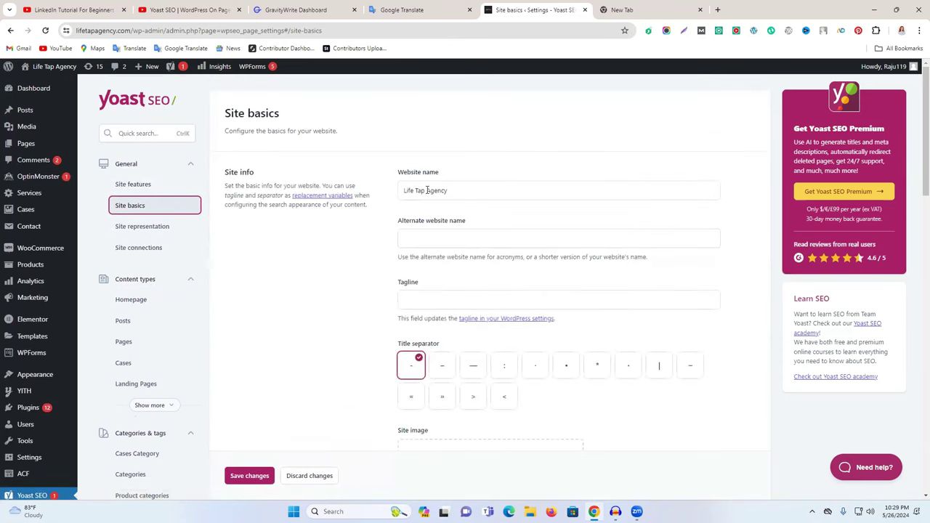
triple_click(434, 191)
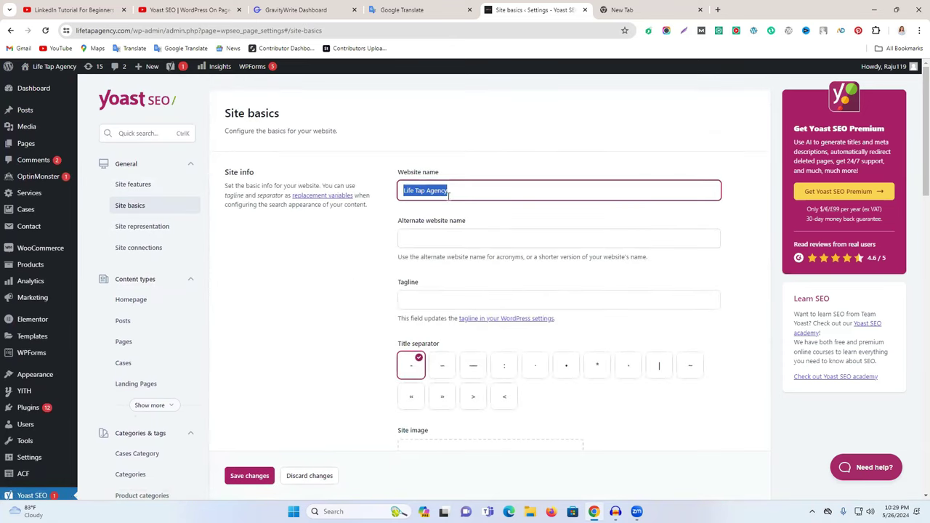
left_click(451, 238)
left_click(476, 263)
Step: Enter the tagline "Best Social media Marketing Agency In bangladesh" in the site basics
left_click(448, 300)
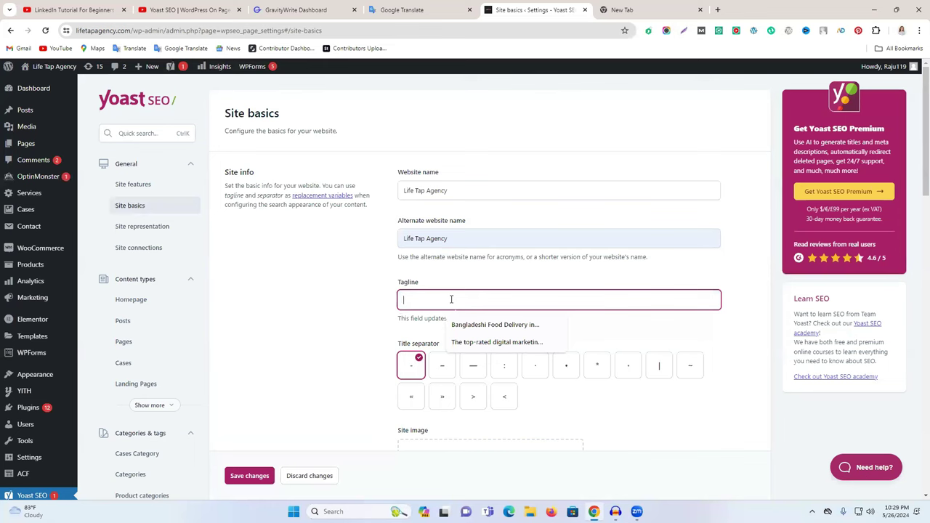
left_click(625, 10)
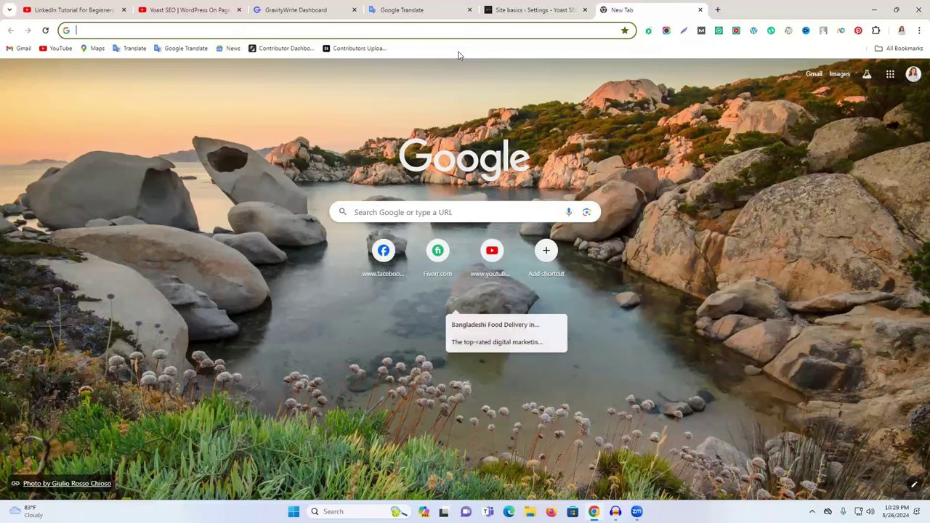
left_click(531, 10)
left_click(451, 302)
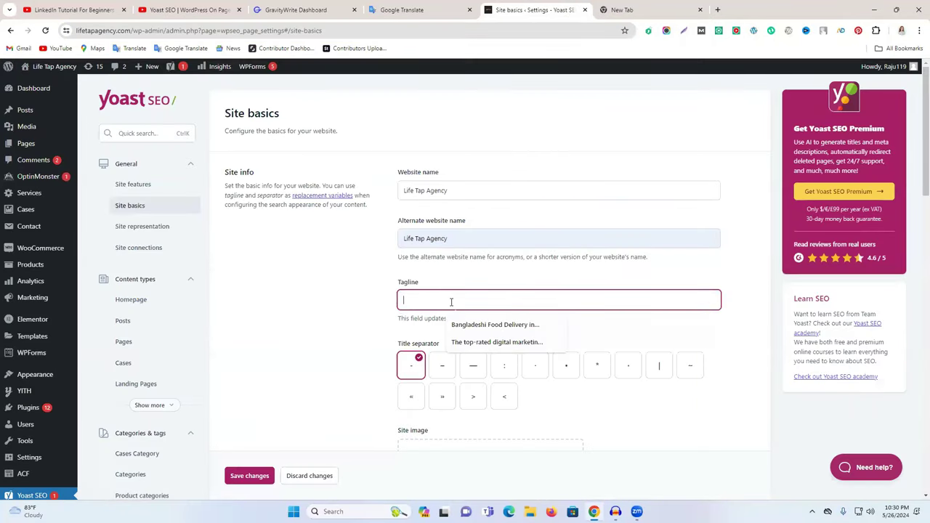
type("Best DSocial media Marke")
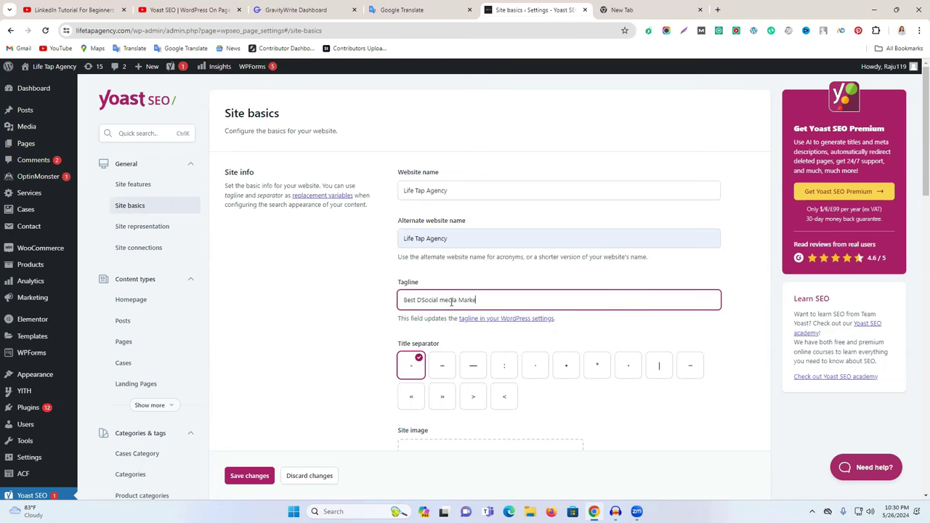
key("BackSpace")
type("In ba")
key("BackSpace")
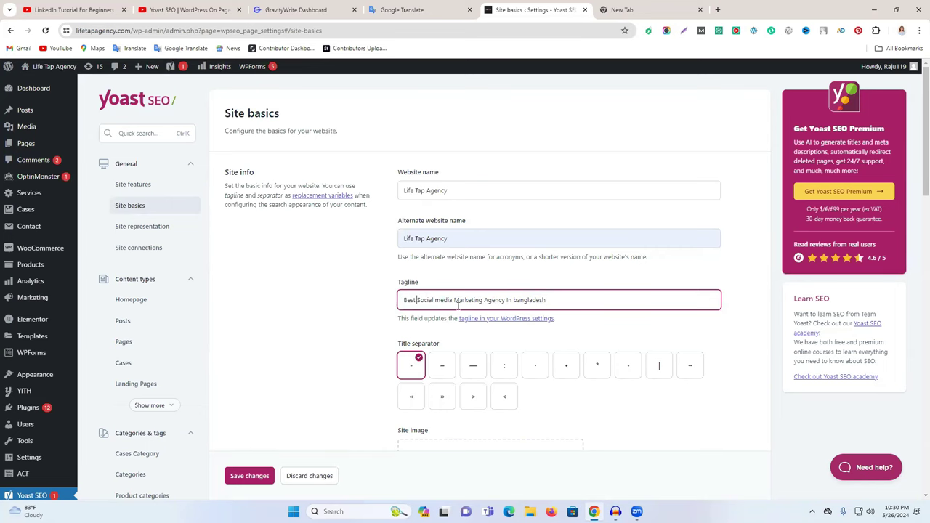
scroll(457, 306, "down", 1)
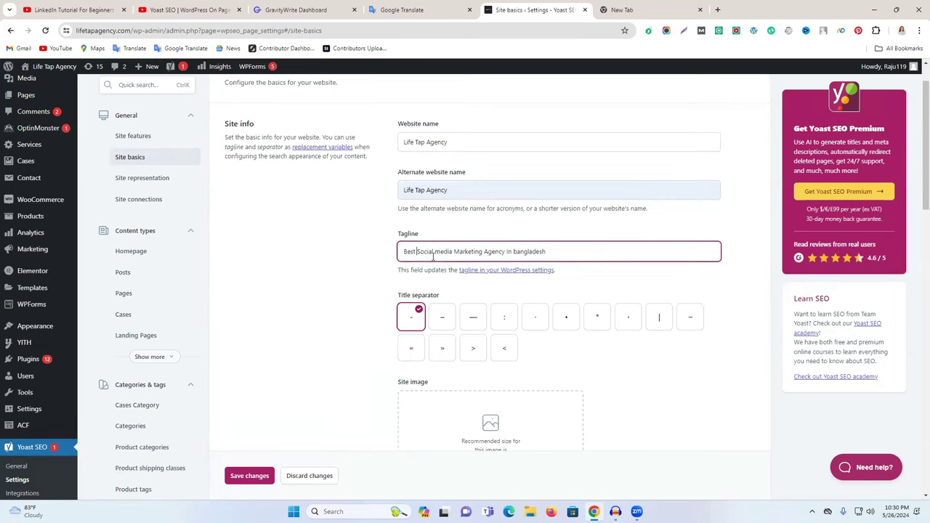
Step: Fill in the organization name and alternate organization name as "life tap" with the saved suggestion in the site representation
scroll(439, 251, "down", 1)
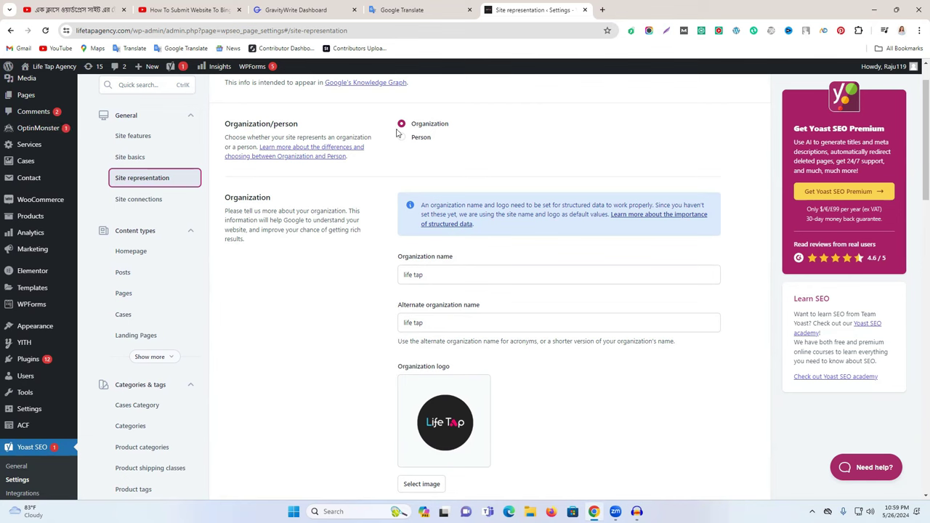
triple_click(442, 284)
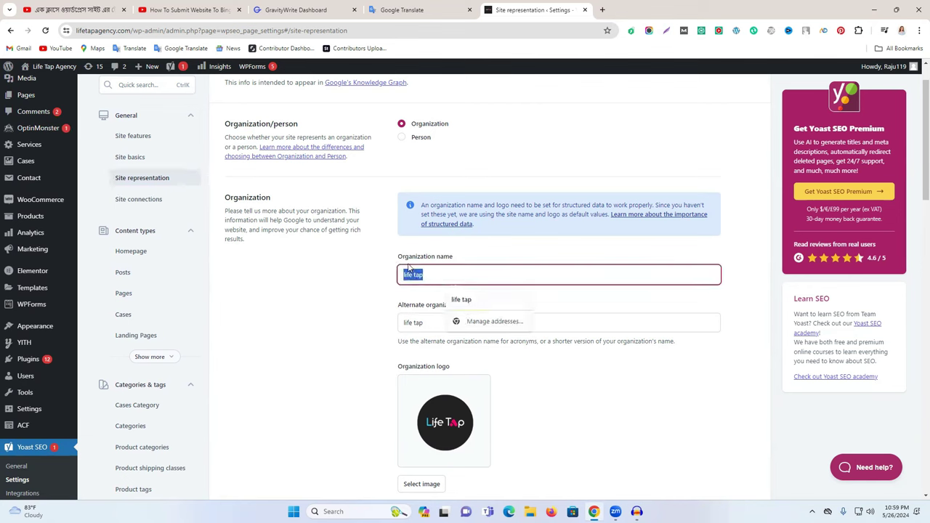
left_click(458, 299)
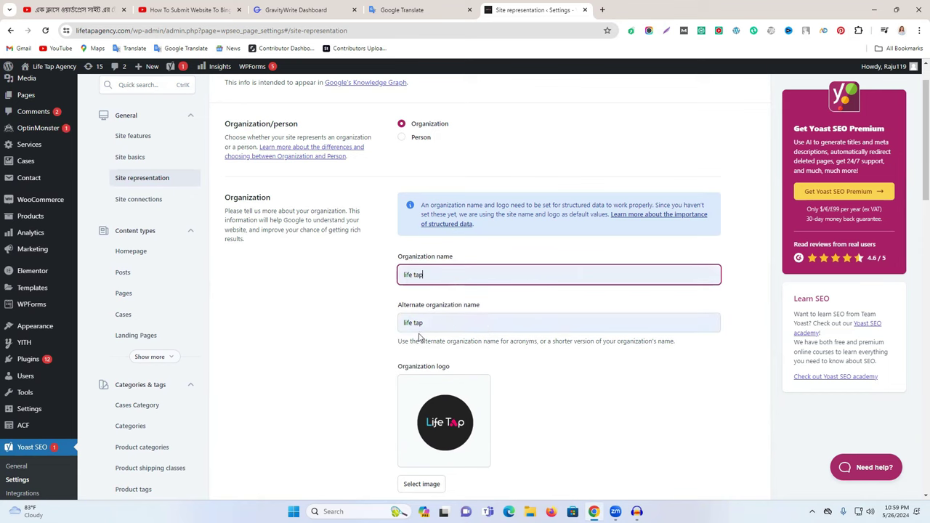
Step: Review the organization logo, other profiles and additional organization info in the site representation
scroll(437, 305, "down", 2)
scroll(446, 330, "down", 3)
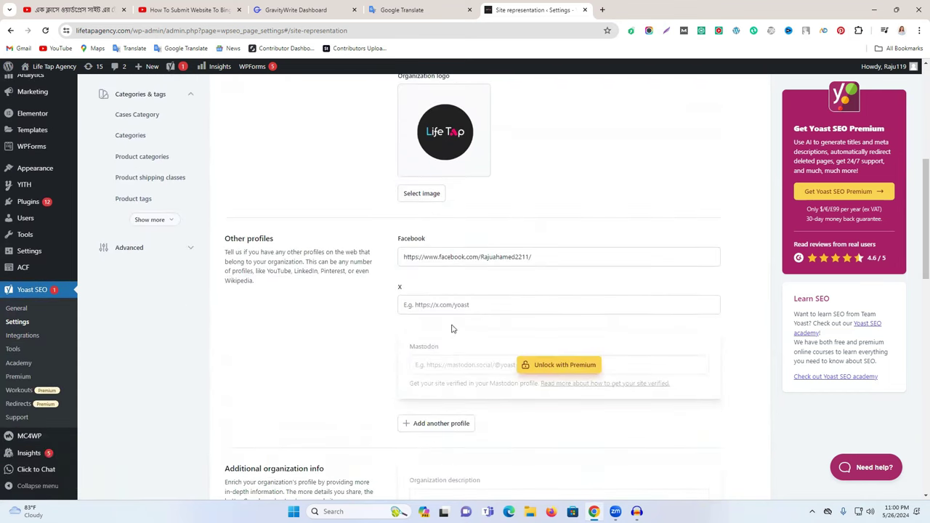
scroll(499, 353, "down", 1)
scroll(492, 355, "up", 2)
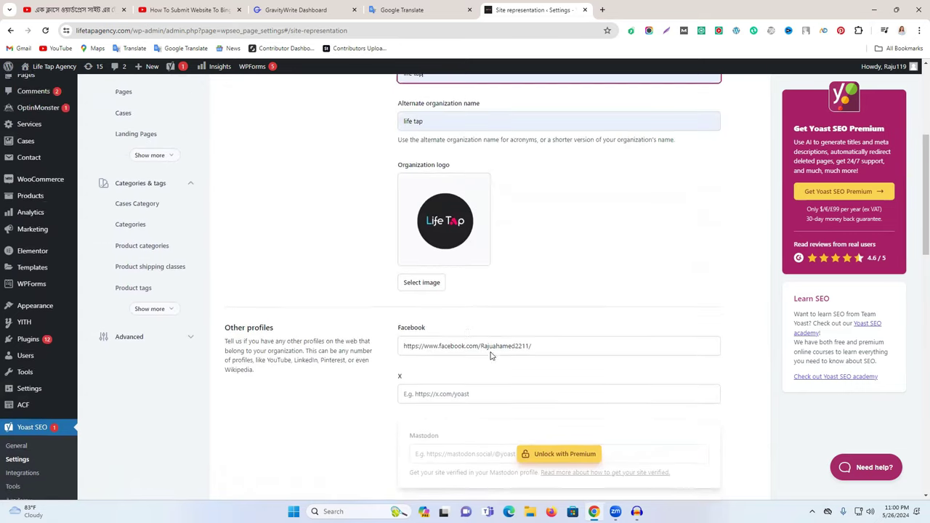
scroll(376, 362, "down", 8)
scroll(345, 374, "up", 8)
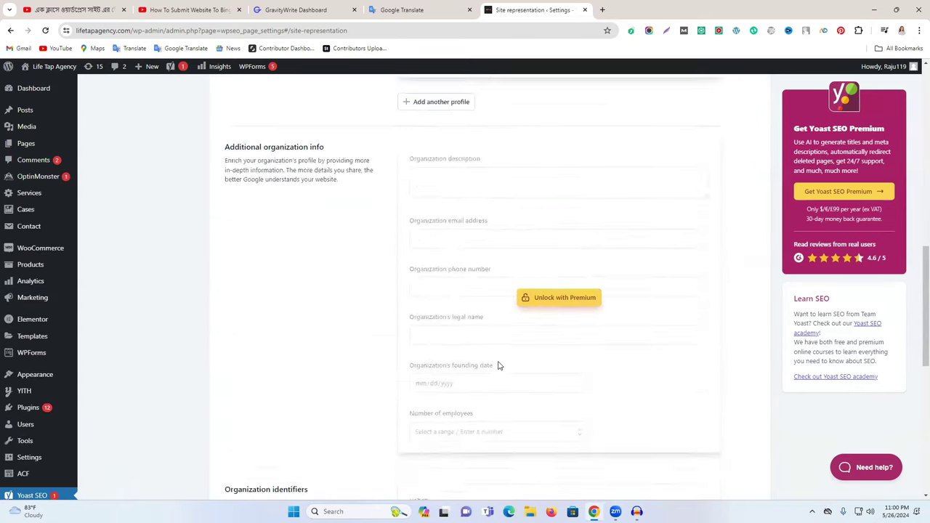
scroll(471, 383, "up", 5)
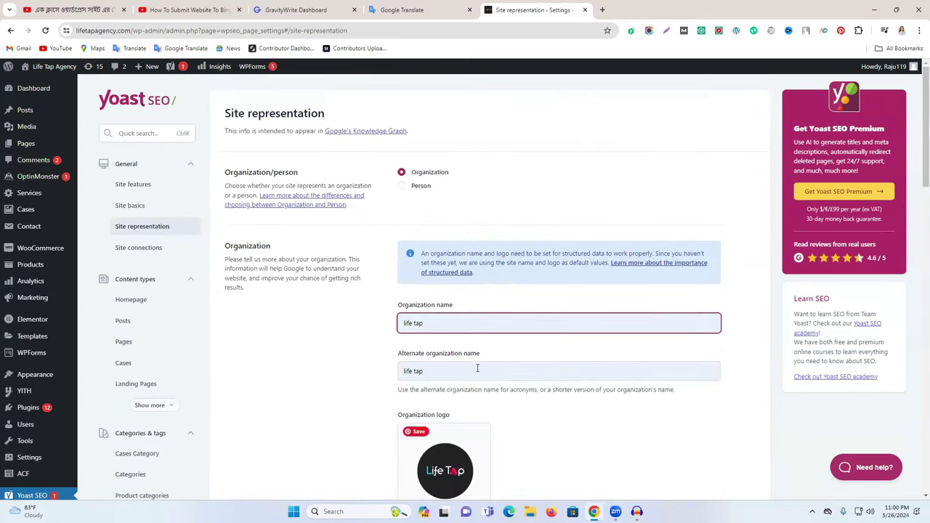
Step: Open the site connections and examine the verification code fields for Baidu, Bing, Google, Pinterest and Yandex
left_click(152, 250)
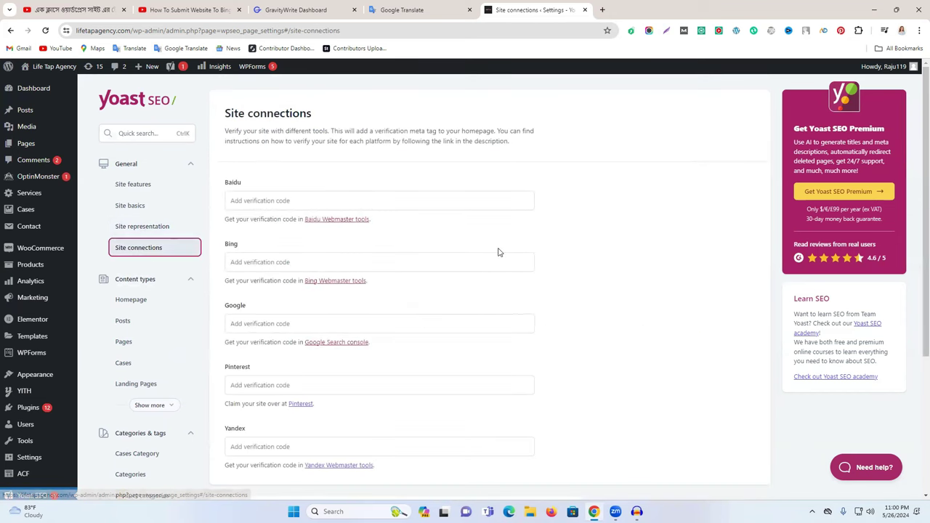
left_click_drag(224, 122, 338, 118)
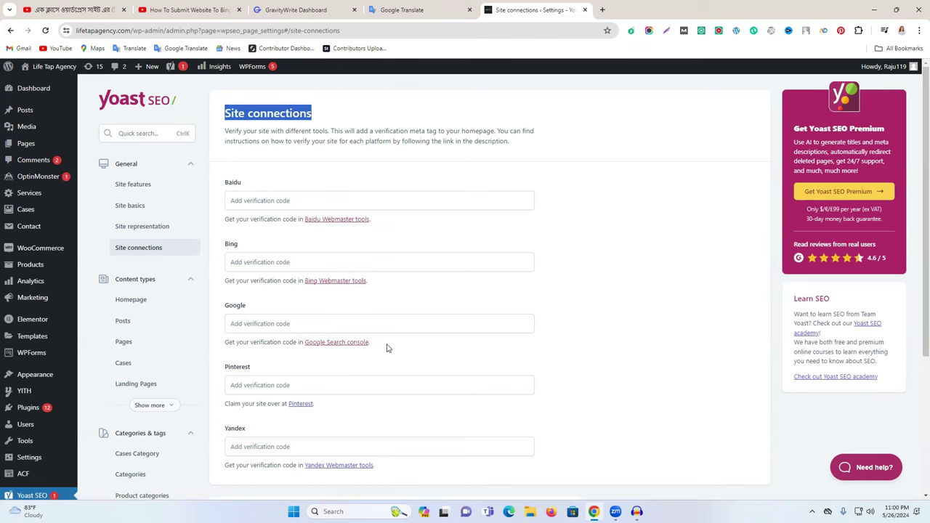
scroll(386, 349, "down", 1)
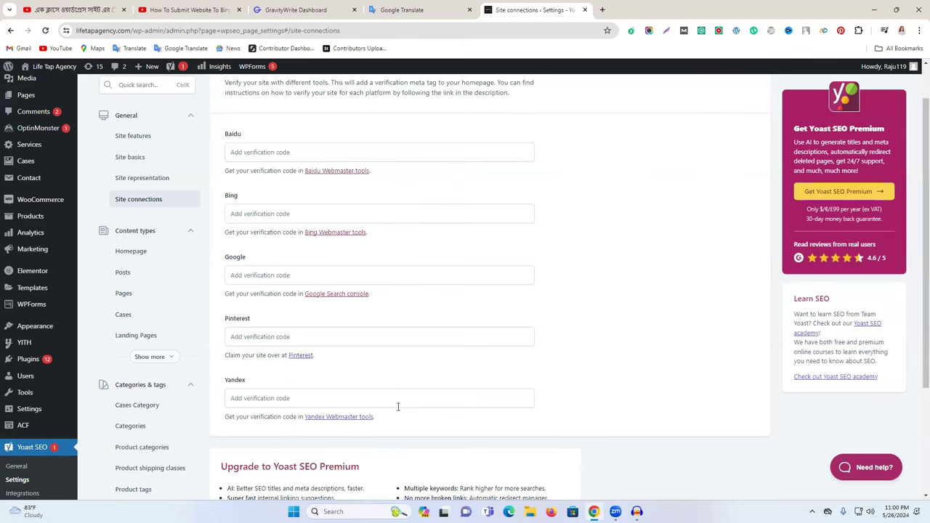
scroll(314, 259, "up", 1)
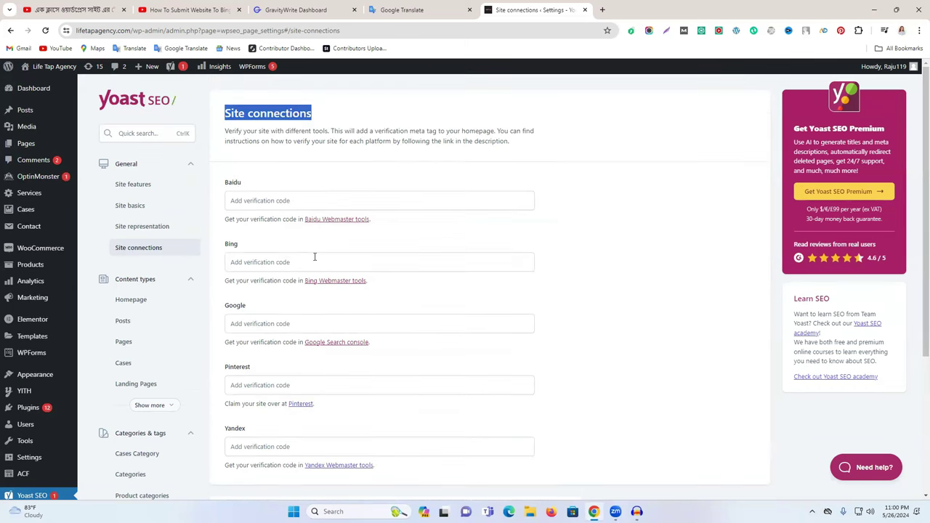
left_click(320, 201)
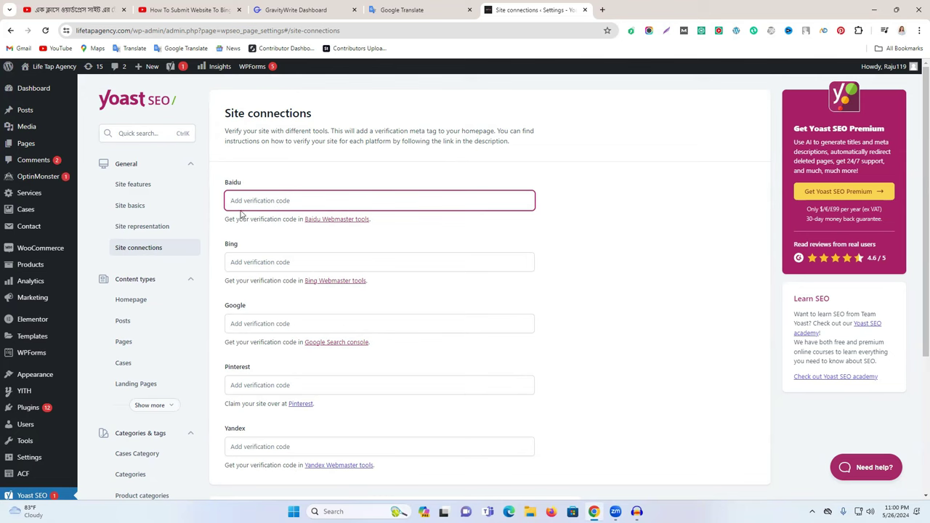
left_click_drag(245, 186, 215, 187)
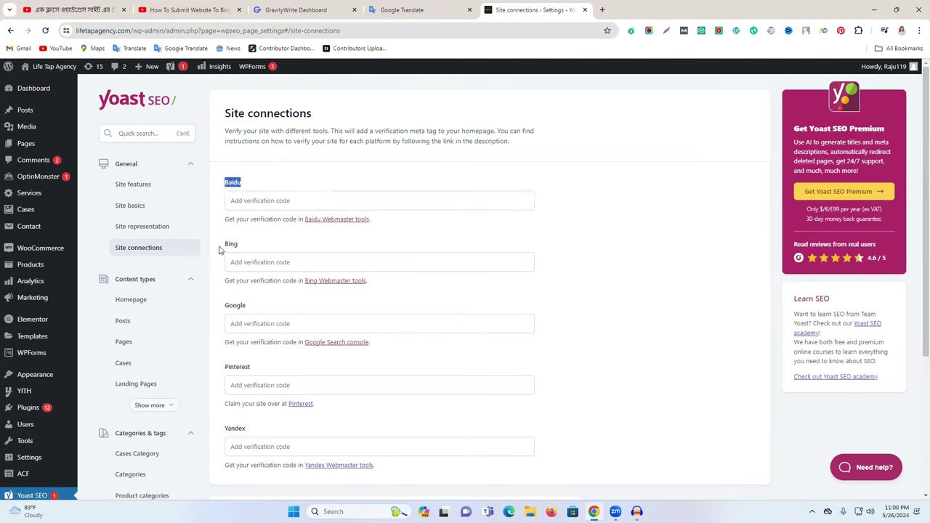
left_click(235, 305)
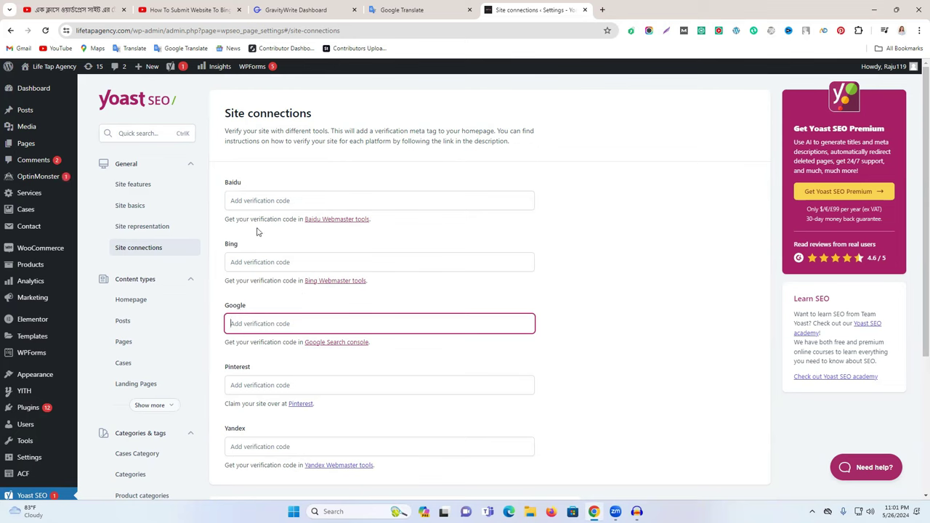
Step: Open Bing Webmaster Tools from the site connections in a new tab and sign in with a Google account
right_click(316, 283)
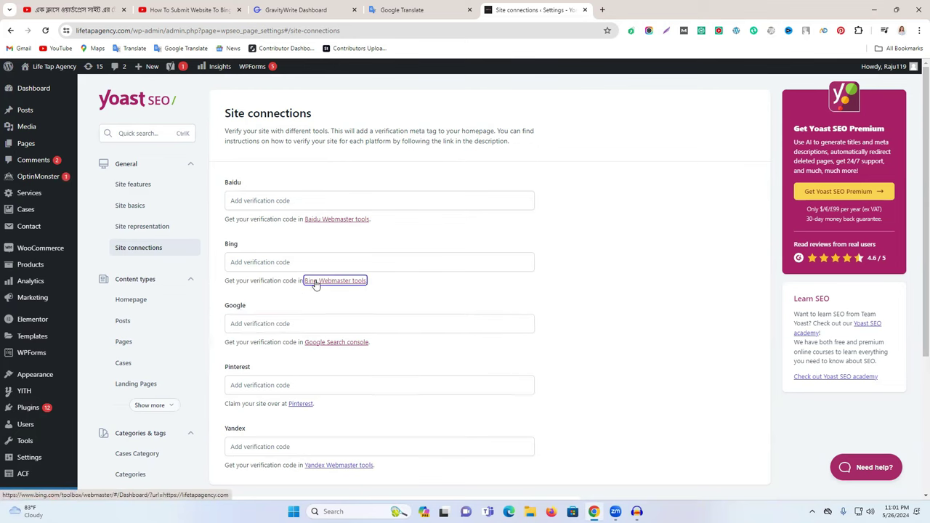
left_click(323, 291)
left_click(634, 6)
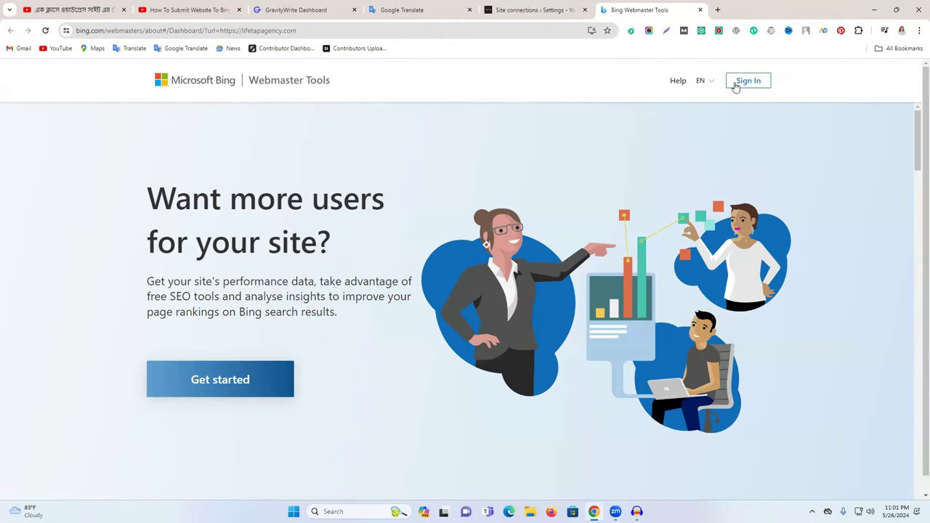
left_click(228, 385)
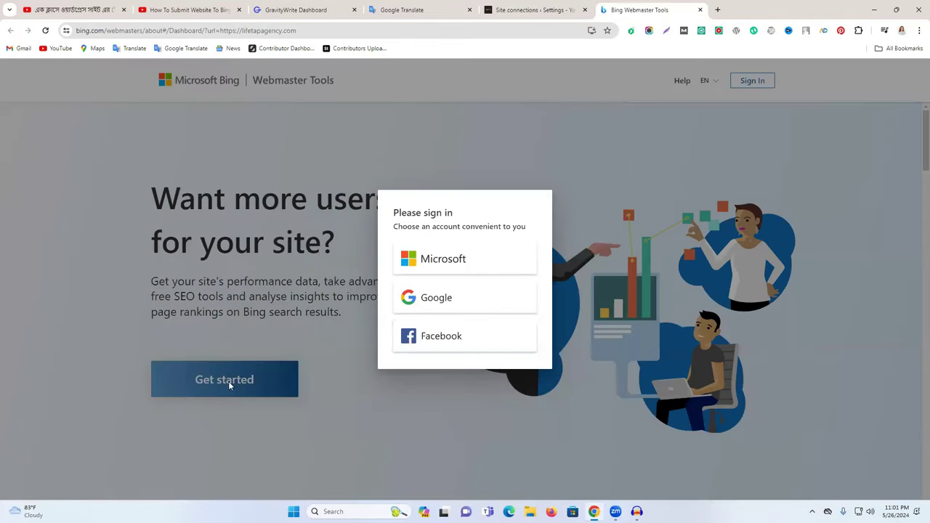
left_click(457, 306)
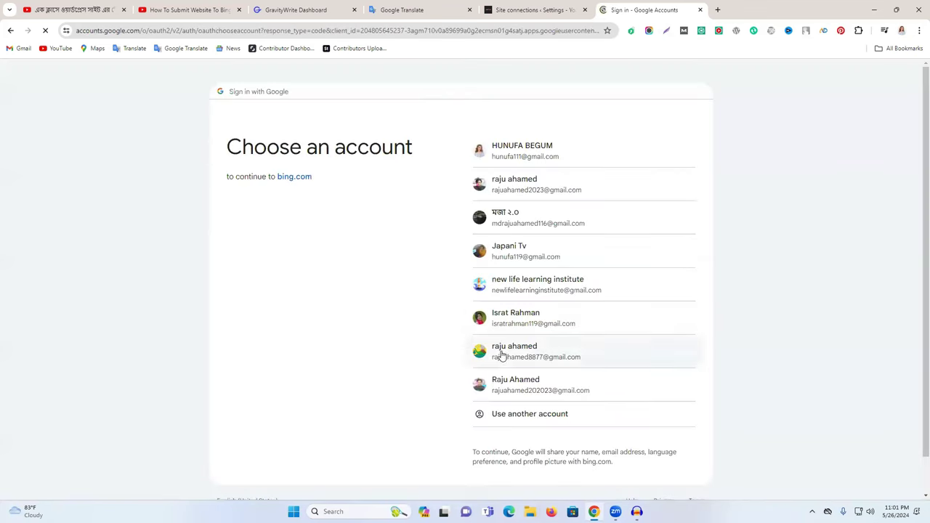
left_click(531, 360)
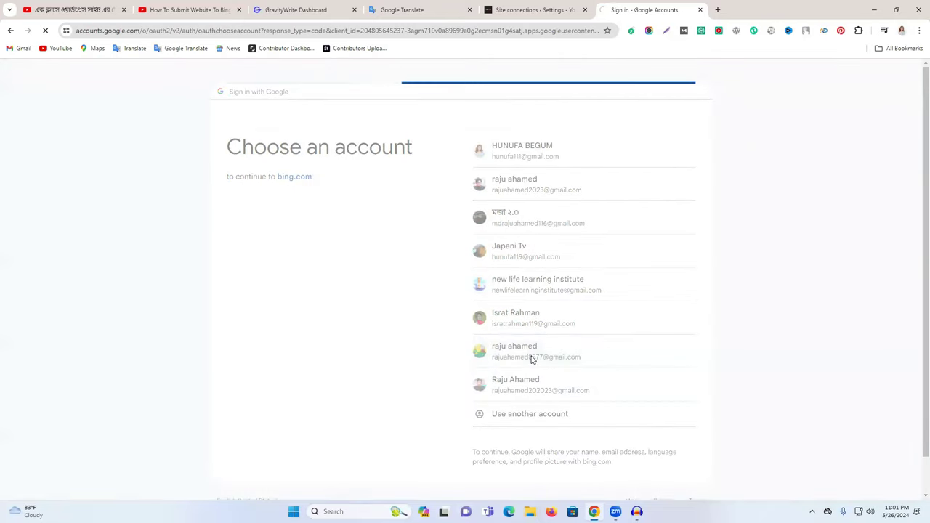
left_click(560, 334)
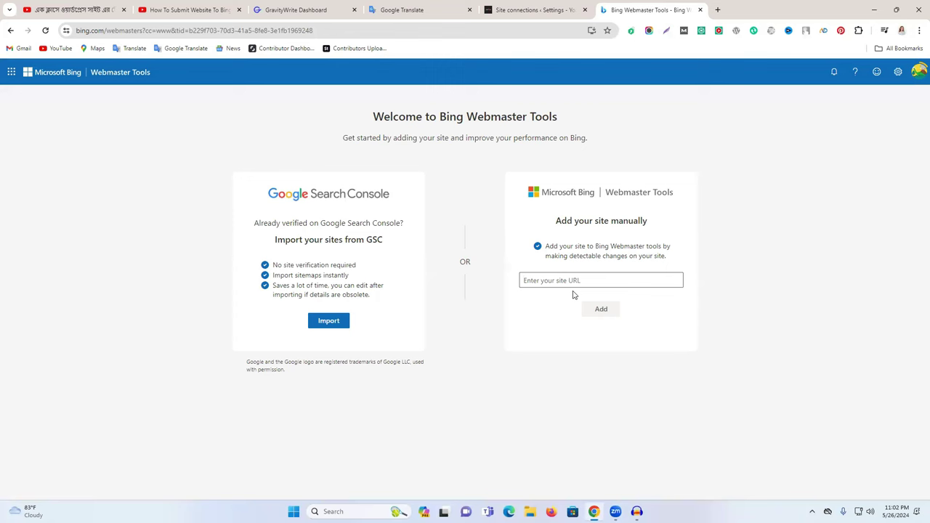
left_click(522, 8)
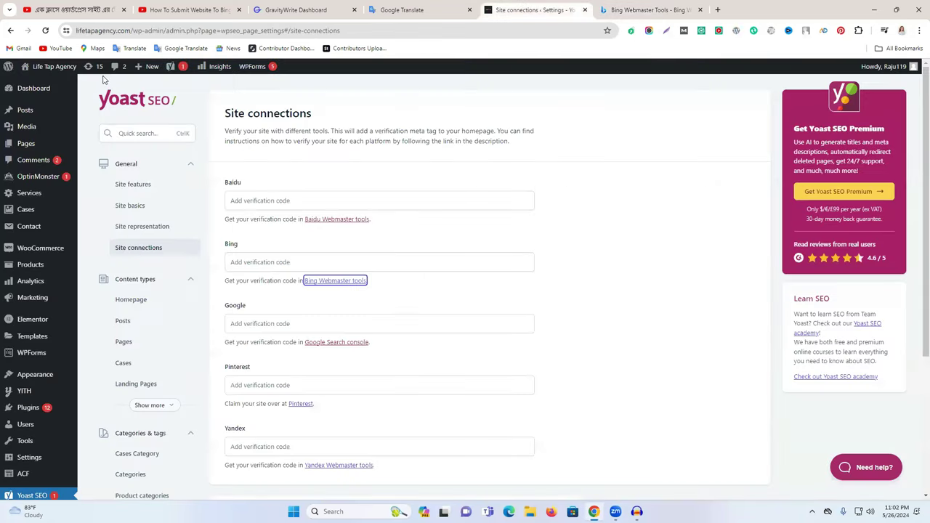
left_click_drag(129, 31, 75, 31)
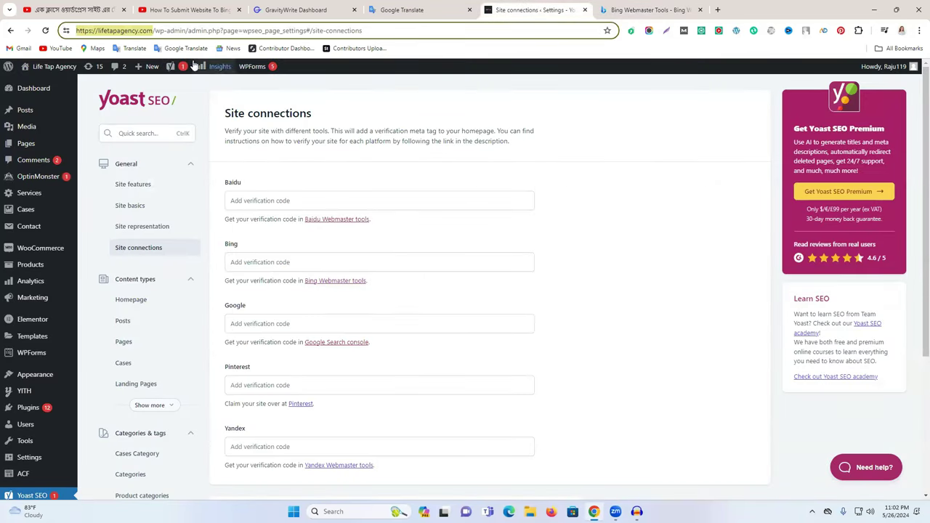
left_click(616, 10)
left_click(555, 279)
left_click(611, 314)
left_click(598, 316)
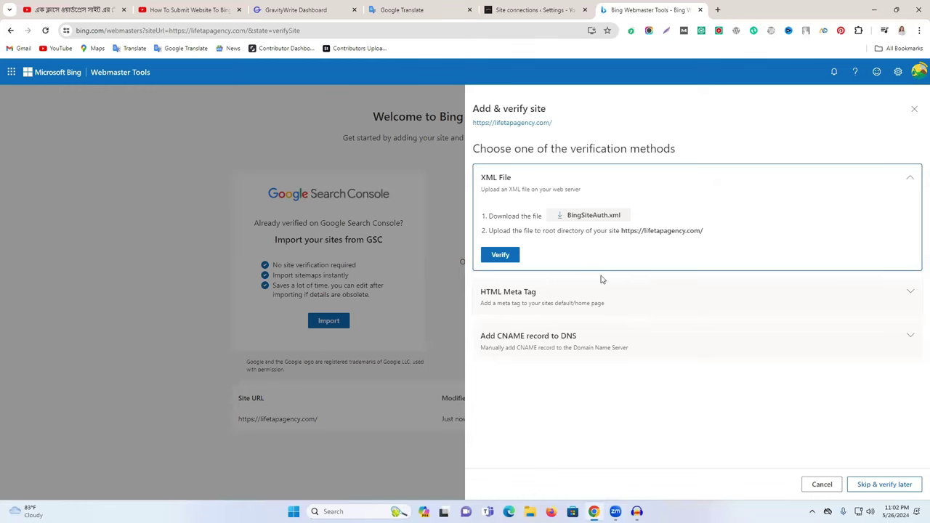
Step: Expand the HTML Meta Tag verification method in Bing Webmaster Tools and try to transfer its code to Yoast's Bing verification field
left_click(530, 302)
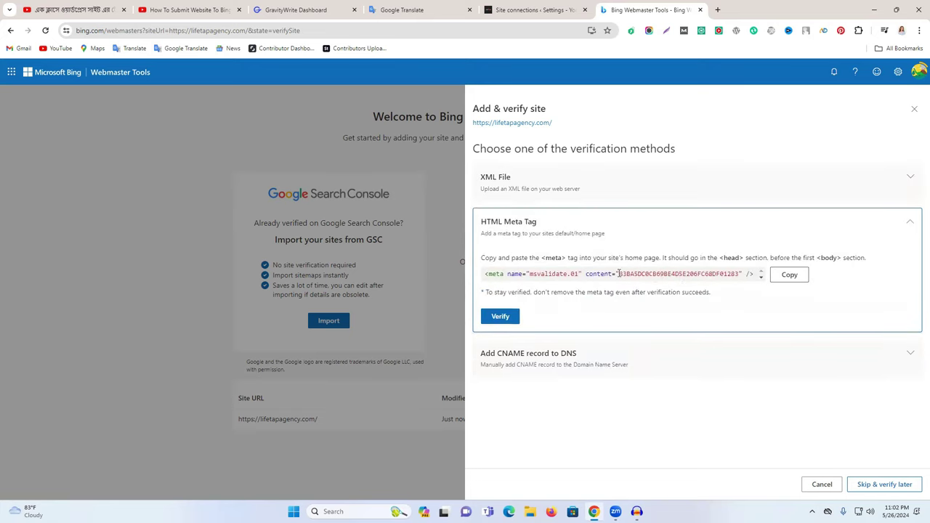
left_click_drag(620, 274, 735, 273)
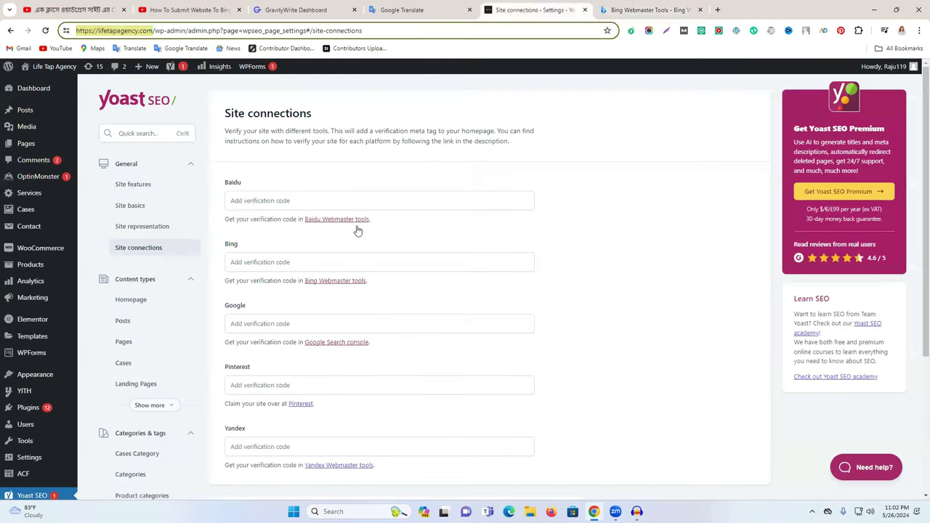
left_click(536, 10)
left_click(269, 262)
key("ctrl+v")
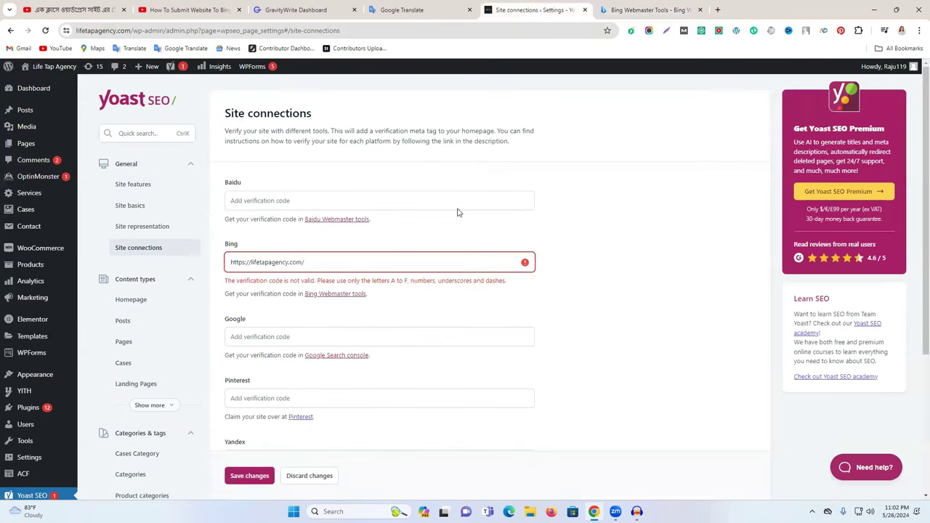
Step: Try again to select and copy only the verification code within the Bing meta tag for Yoast's Bing field
left_click(640, 9)
right_click(707, 277)
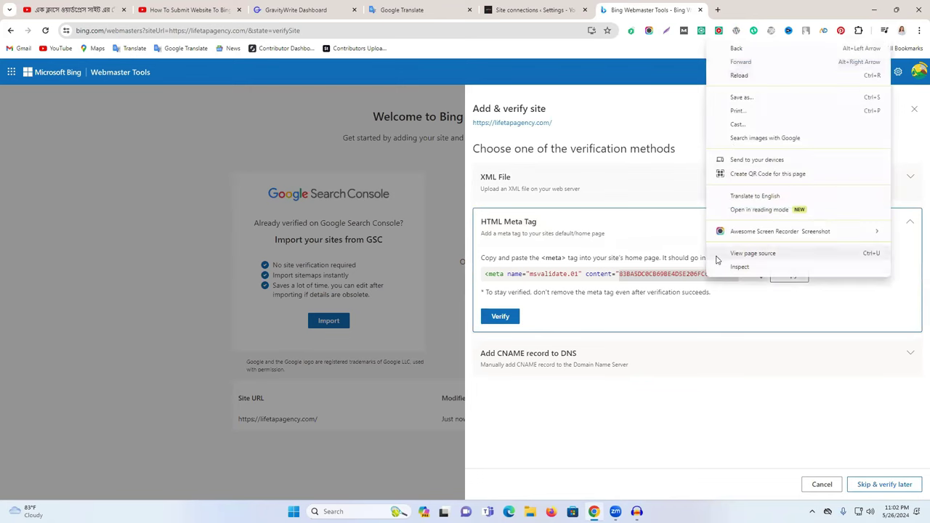
left_click(644, 276)
left_click_drag(619, 273, 734, 273)
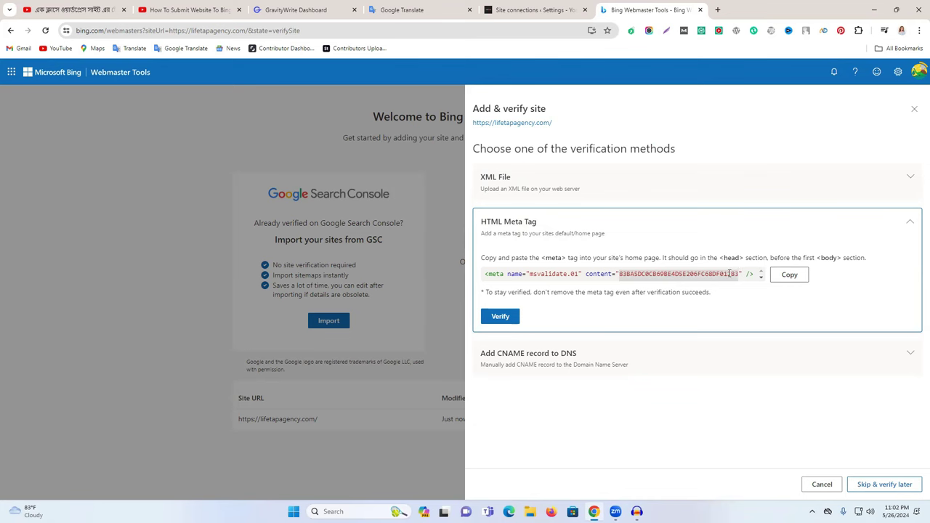
right_click(730, 274)
left_click(675, 280)
right_click(674, 279)
left_click(634, 279)
double_click(634, 278)
right_click(650, 277)
key("Escape")
left_click(485, 6)
key("ctrl+a")
left_click(371, 260)
Step: Copy the Bing HTML meta tag and replace the content of Yoast's Bing field with the verification code
left_click(621, 7)
left_click(790, 274)
left_click(527, 9)
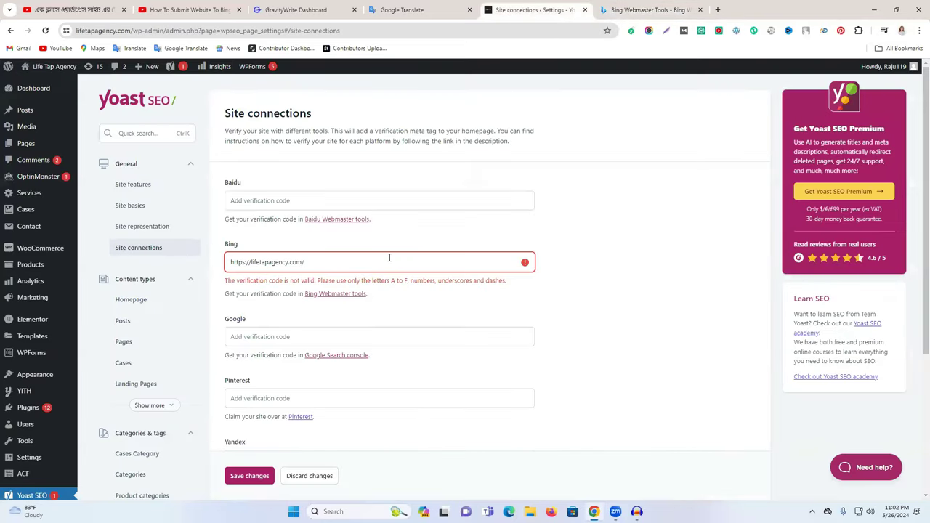
key("ctrl+a")
key("ctrl+v")
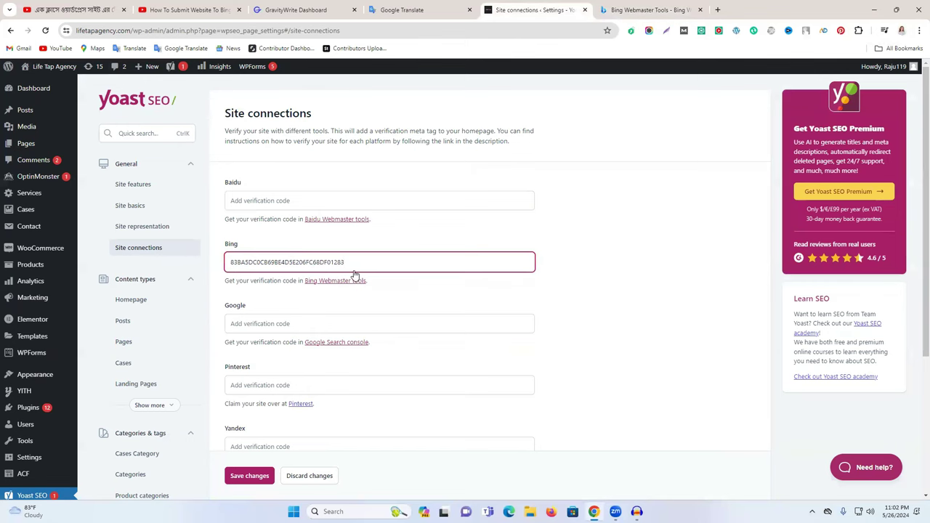
Step: Open Google Search Console from the Google site connection in a new tab and close Bing Webmaster Tools
scroll(353, 272, "down", 1)
right_click(342, 296)
left_click(382, 306)
left_click(697, 10)
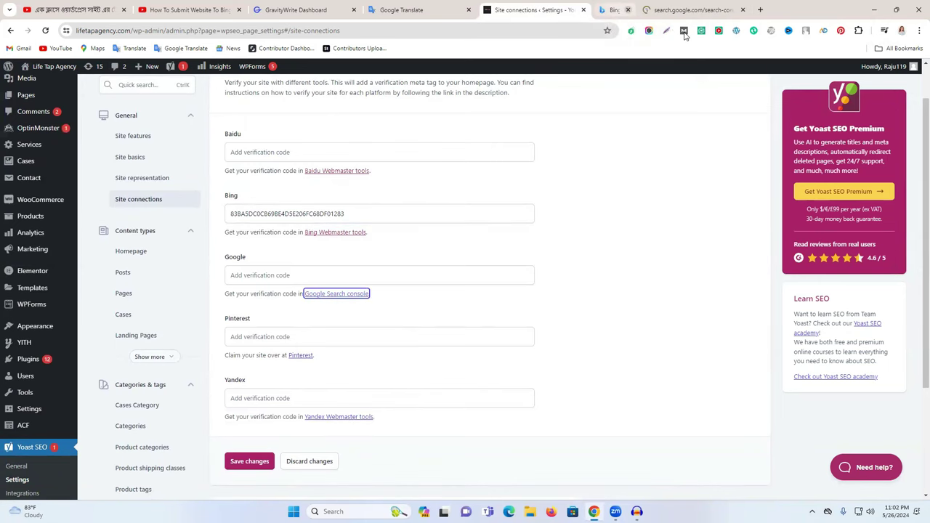
left_click(654, 10)
left_click(73, 111)
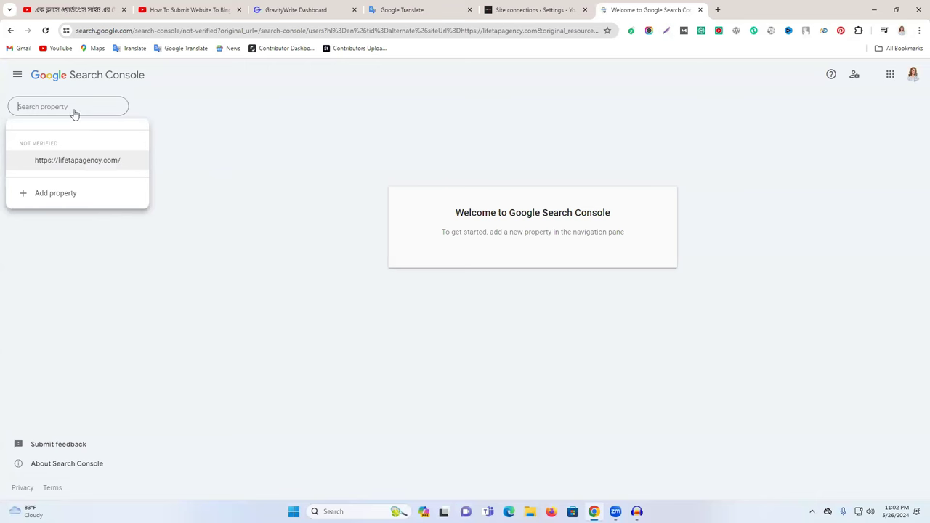
left_click(53, 194)
left_click(536, 315)
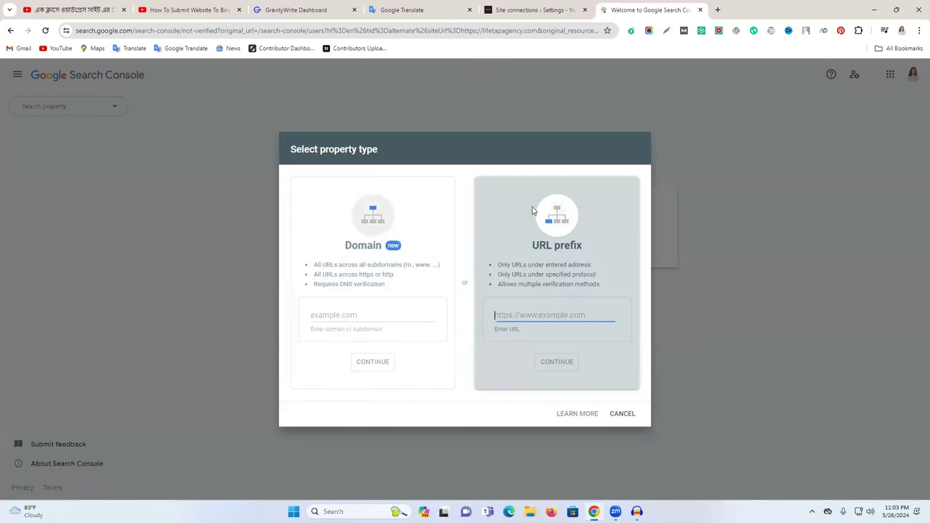
left_click(501, 6)
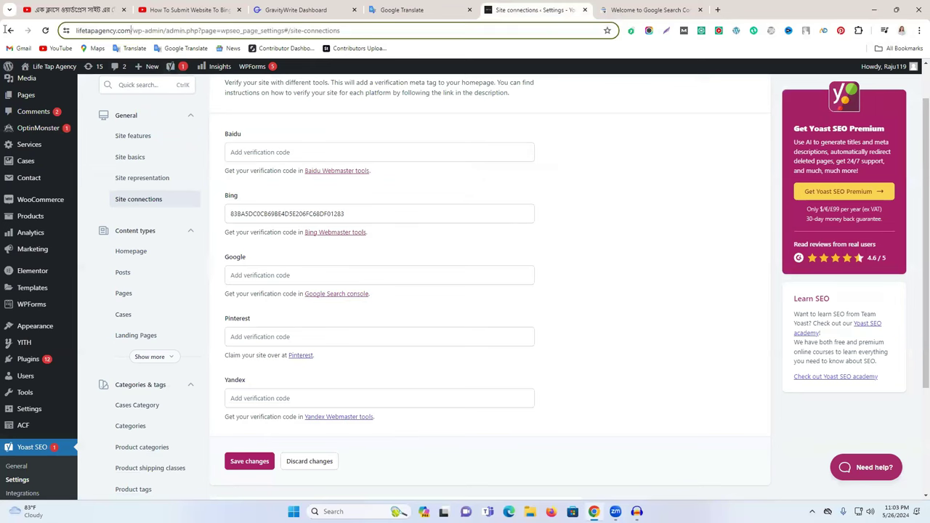
left_click(631, 9)
key("ctrl+v")
left_click(561, 362)
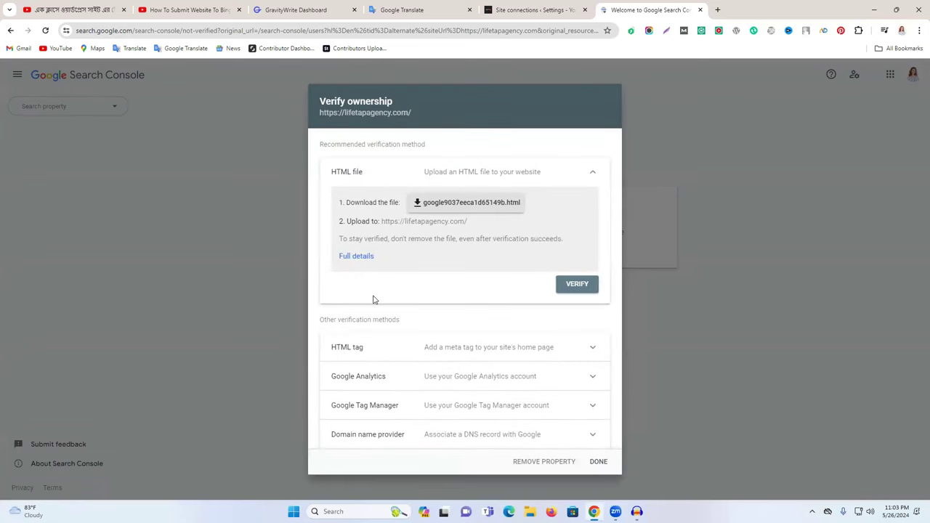
Step: Copy the HTML tag's verification code from Search Console into Yoast's Google verification field and save the site connections
left_click(387, 352)
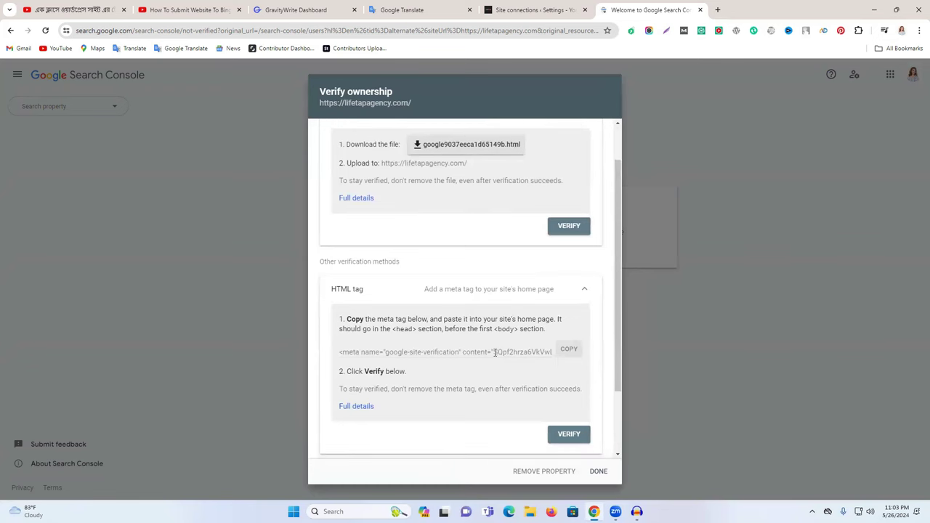
left_click(494, 351)
left_click_drag(497, 352, 584, 355)
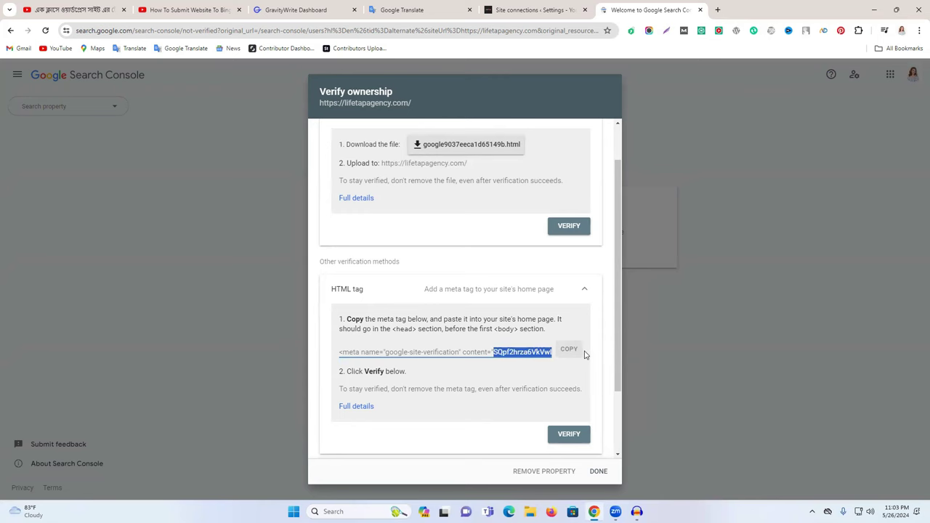
left_click(534, 9)
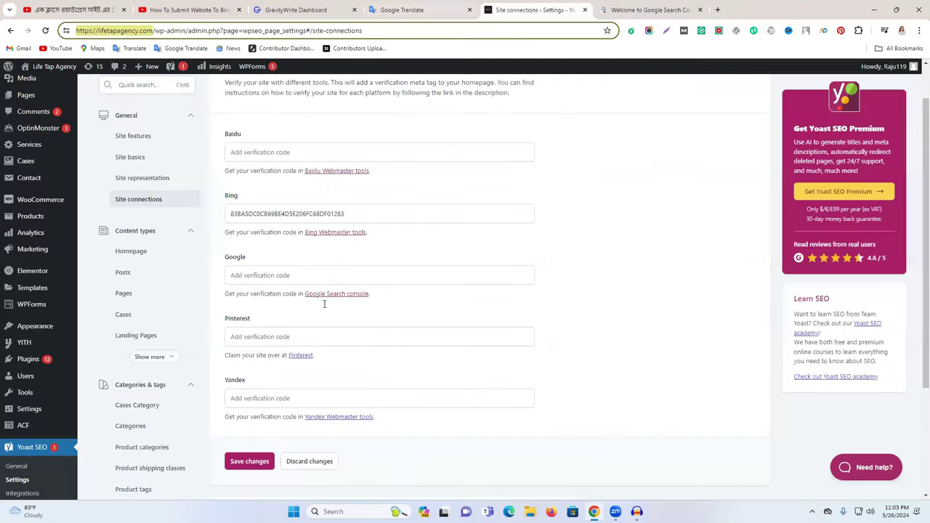
left_click(261, 278)
key("ctrl+v")
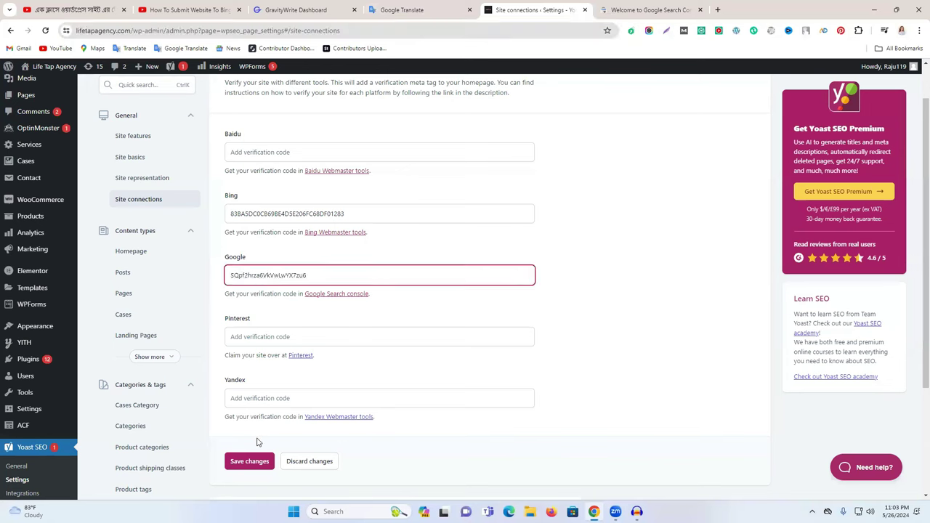
left_click(247, 463)
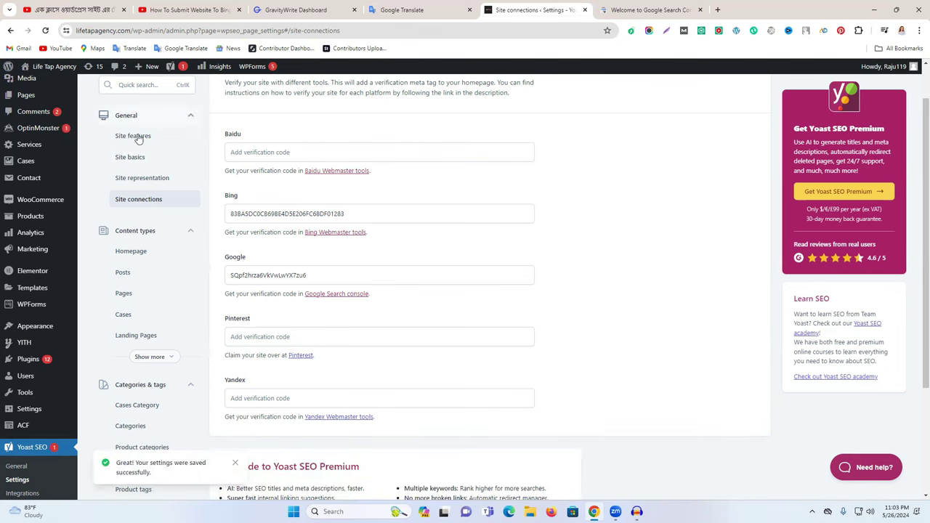
Step: Review the Homepage and Pages content type settings, including search appearance, social media appearance, schema and additional settings
left_click(152, 253)
scroll(381, 244, "down", 2)
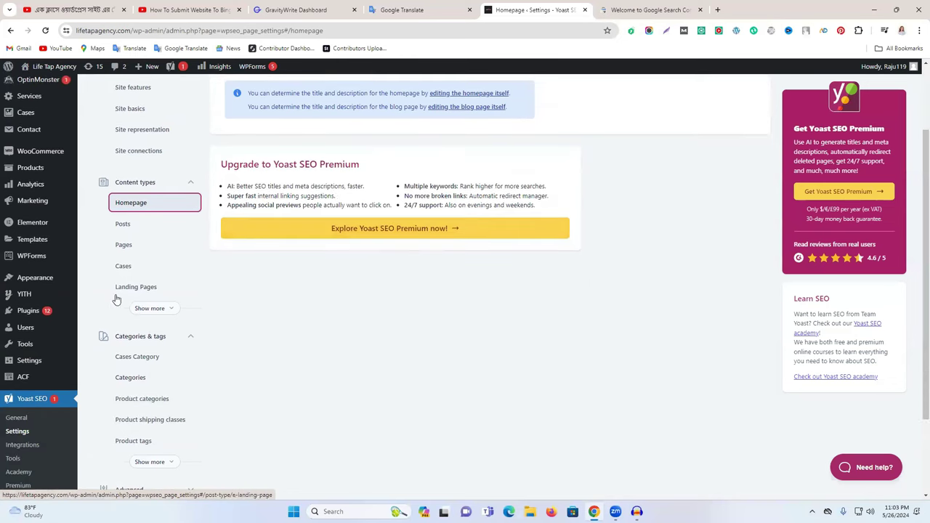
left_click(127, 245)
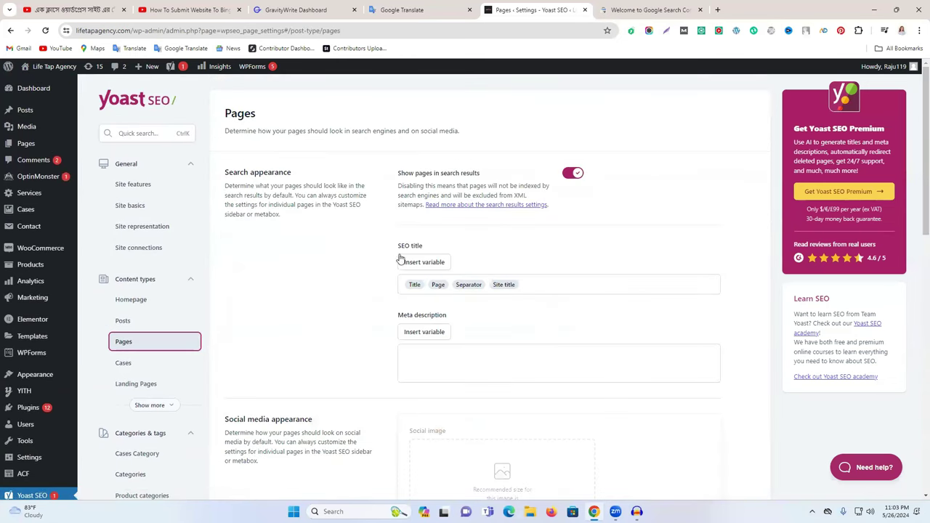
scroll(401, 260, "down", 1)
scroll(338, 210, "up", 1)
left_click(547, 291)
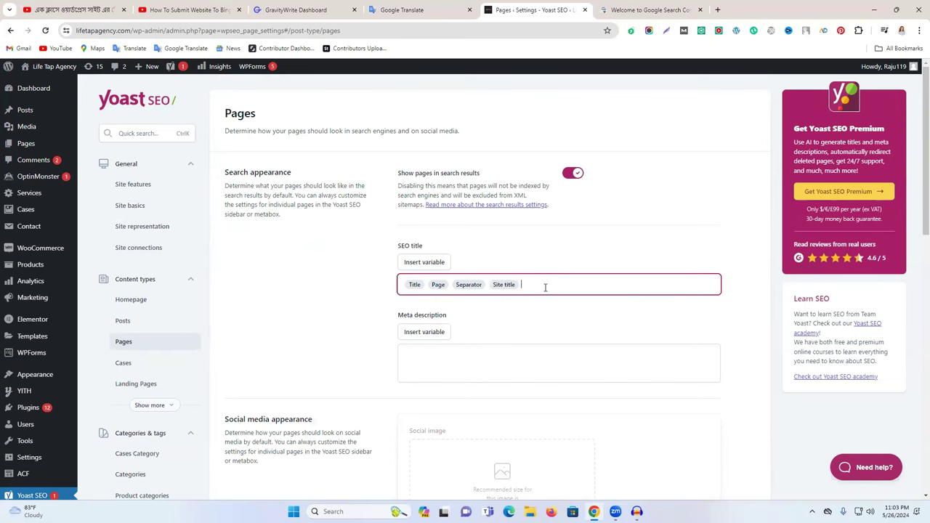
scroll(506, 308, "down", 2)
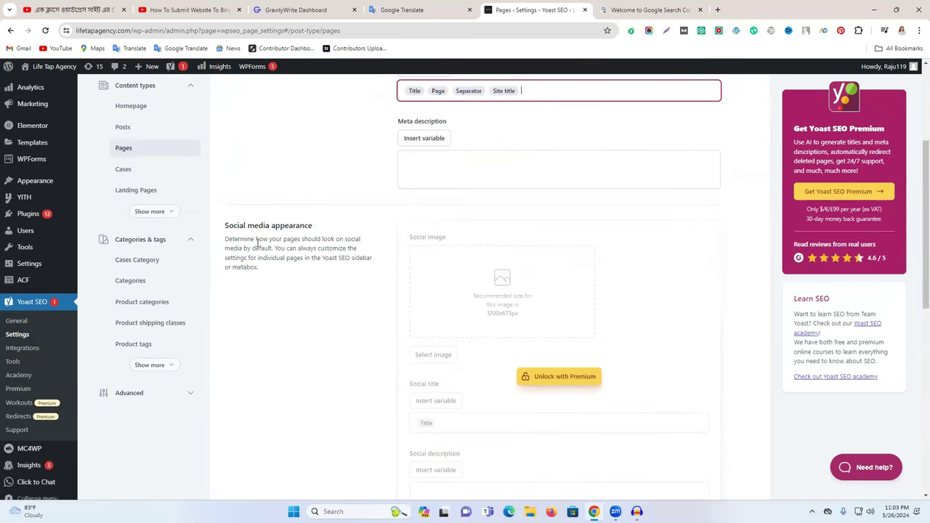
scroll(510, 279, "down", 5)
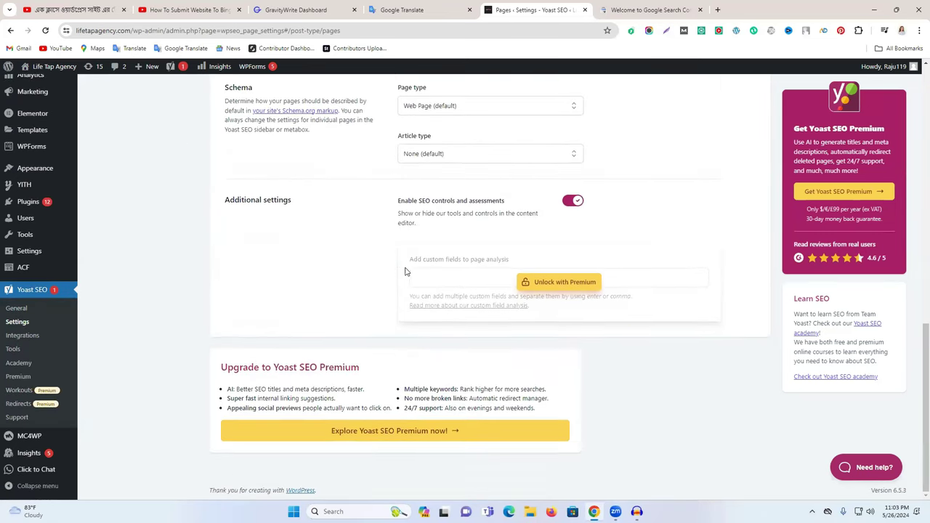
scroll(206, 252, "up", 6)
scroll(207, 255, "up", 3)
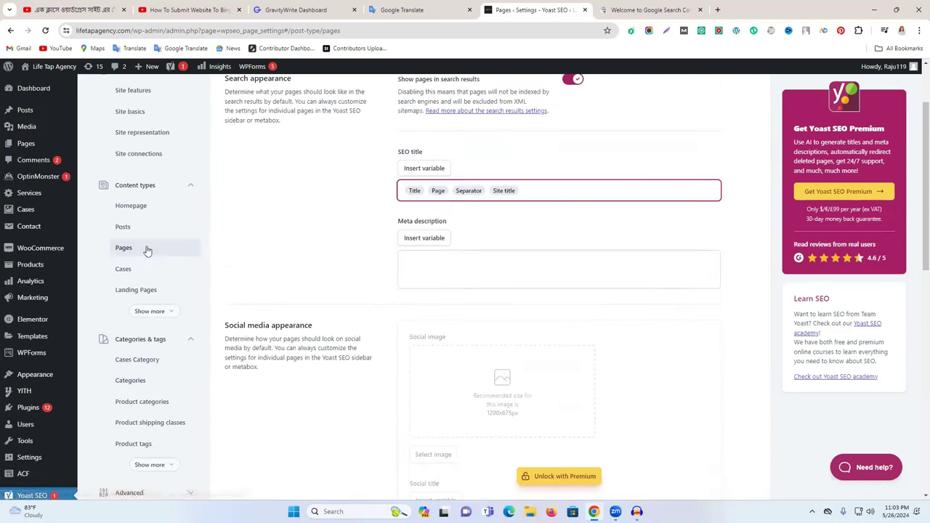
Step: Review the search and social media appearance settings for Landing Pages and Cases Category
left_click(138, 291)
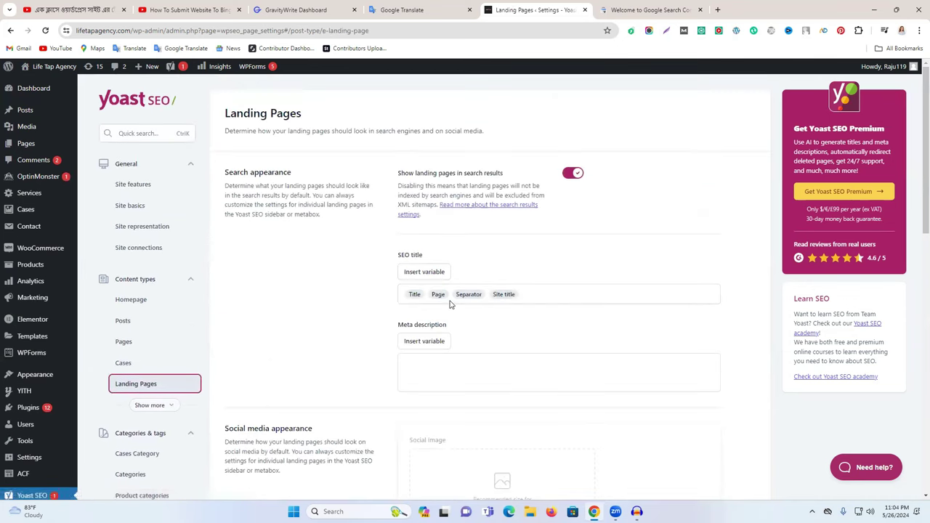
scroll(290, 320, "down", 2)
left_click(158, 316)
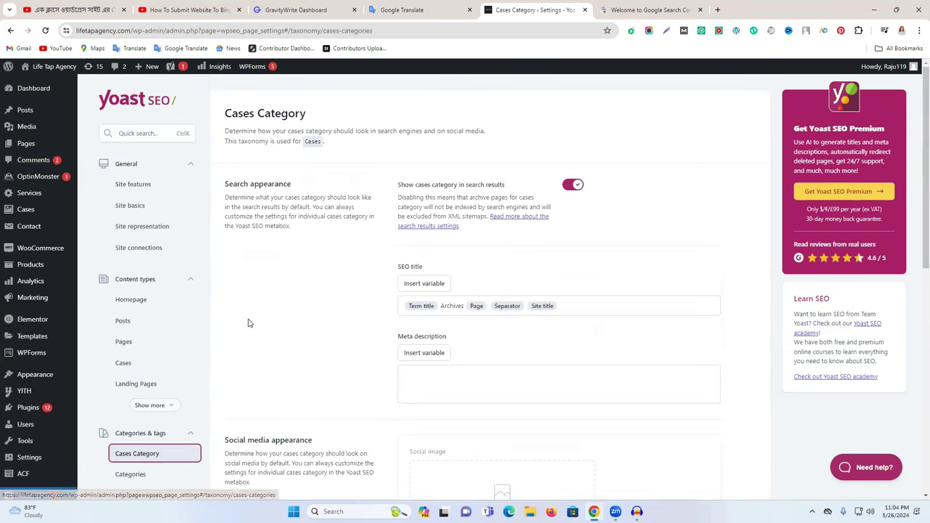
scroll(419, 335, "down", 5)
scroll(420, 337, "down", 2)
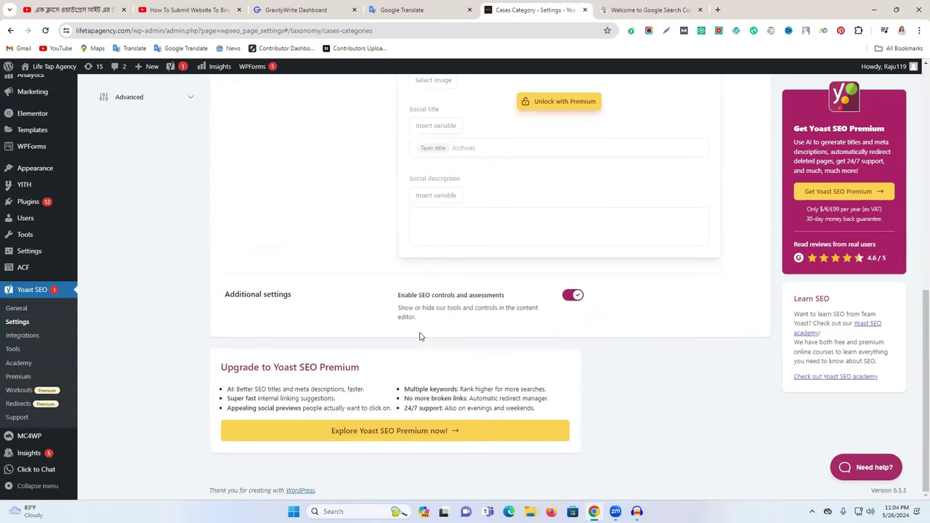
scroll(183, 286, "up", 8)
Step: Review the taxonomy settings for Categories, Product categories and Product shipping classes
left_click(150, 423)
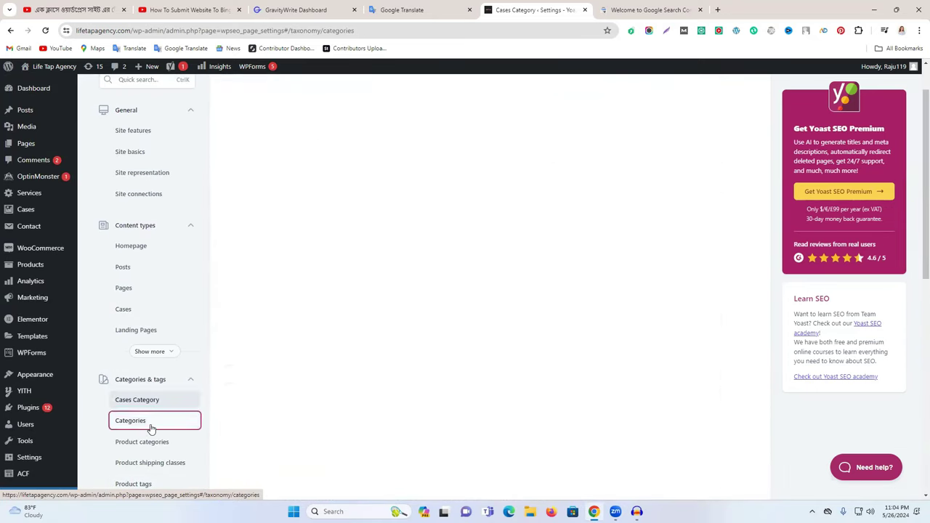
scroll(188, 405, "down", 2)
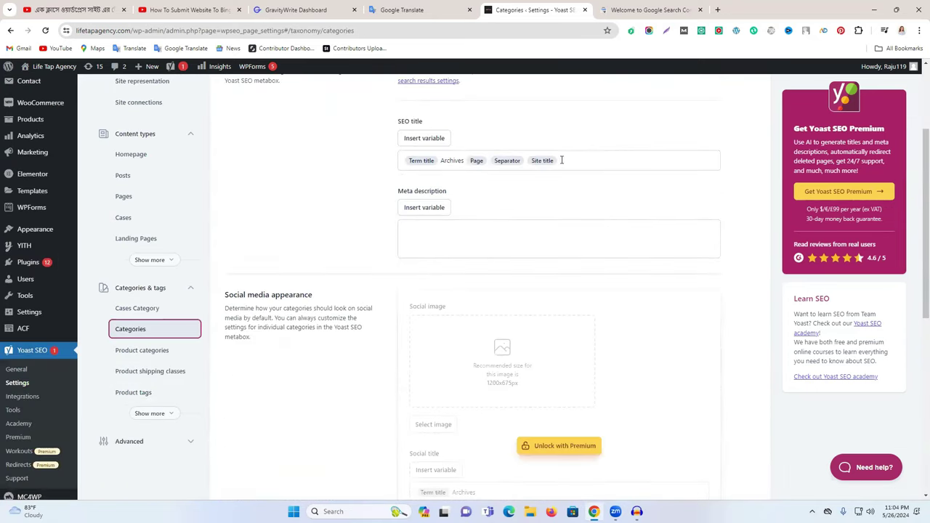
left_click(154, 351)
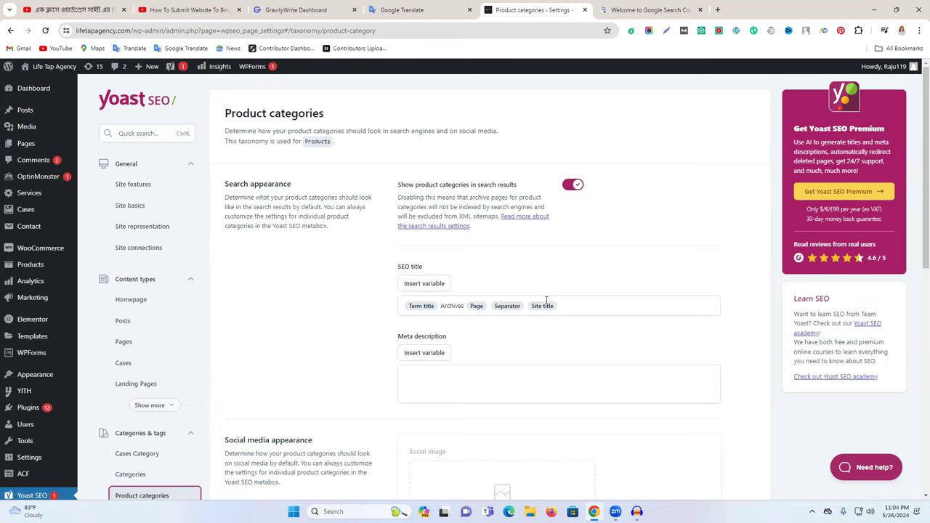
scroll(545, 306, "down", 3)
left_click(146, 281)
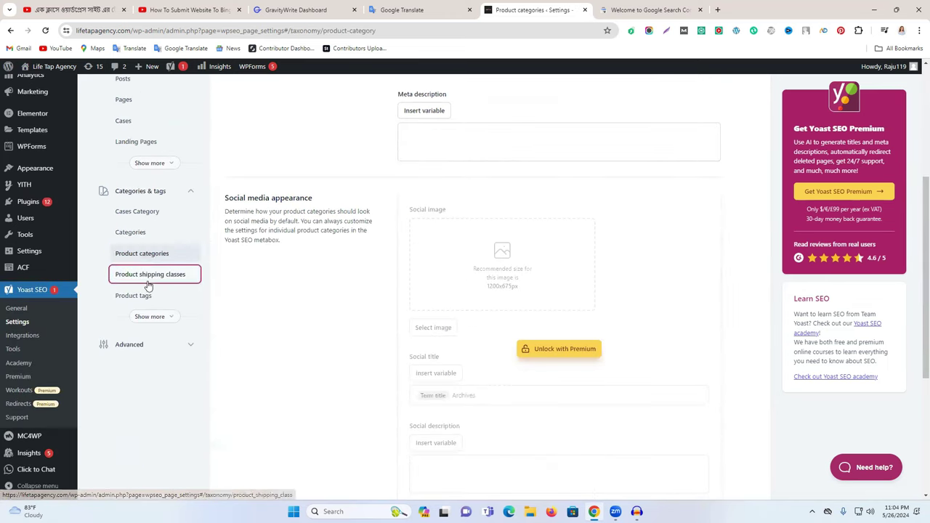
scroll(379, 328, "down", 5)
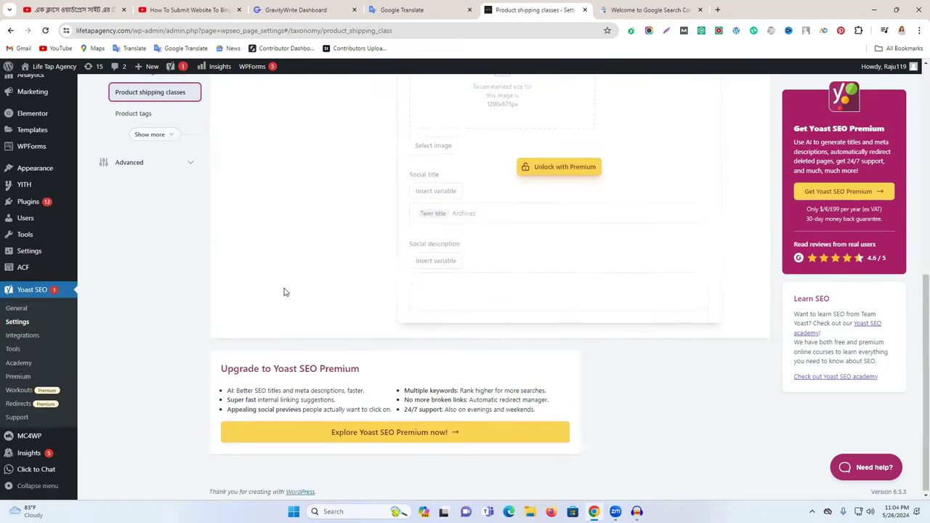
scroll(285, 291, "up", 3)
Step: Show the remaining Categories & tags entries and review the settings for Services Category and Tags
left_click(150, 327)
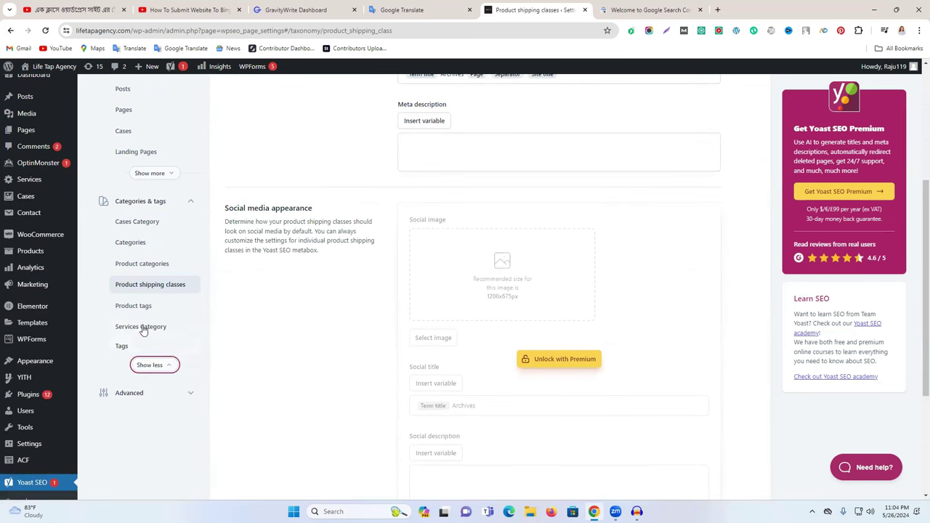
left_click(142, 327)
scroll(458, 341, "down", 6)
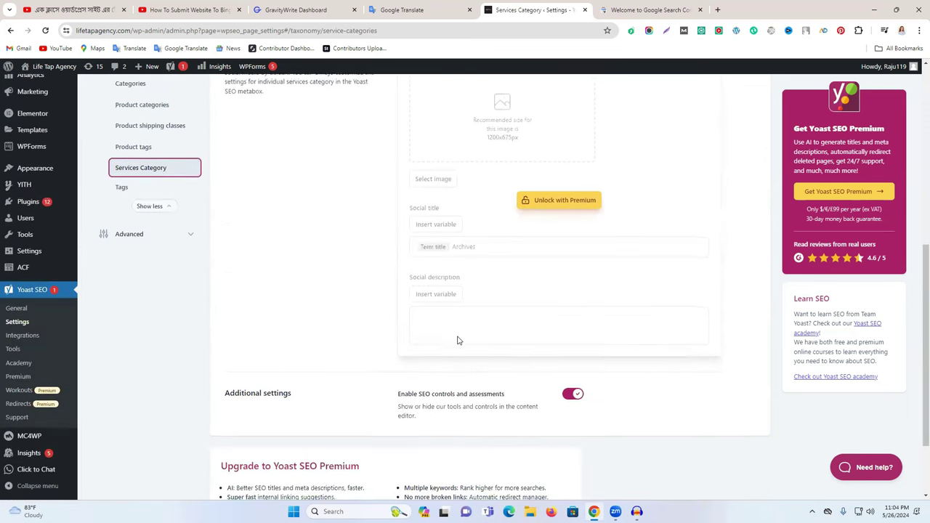
scroll(458, 341, "up", 4)
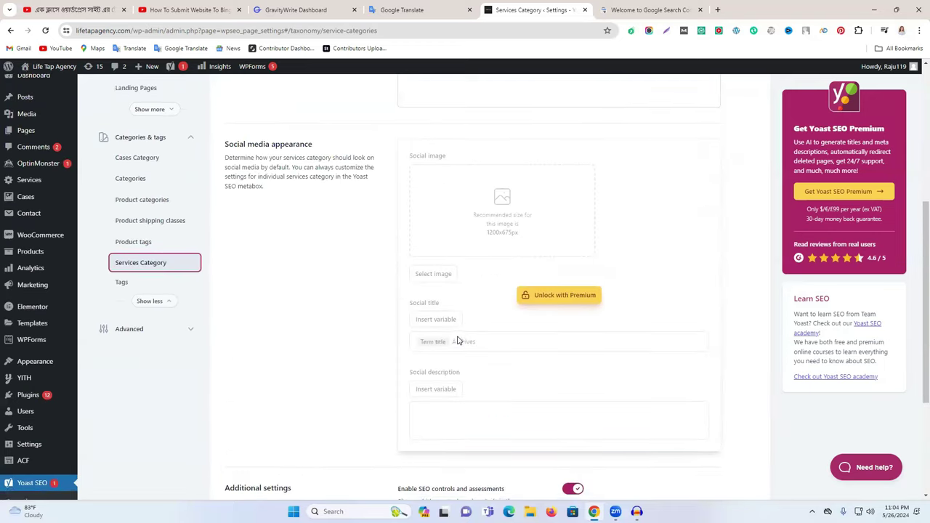
left_click(143, 377)
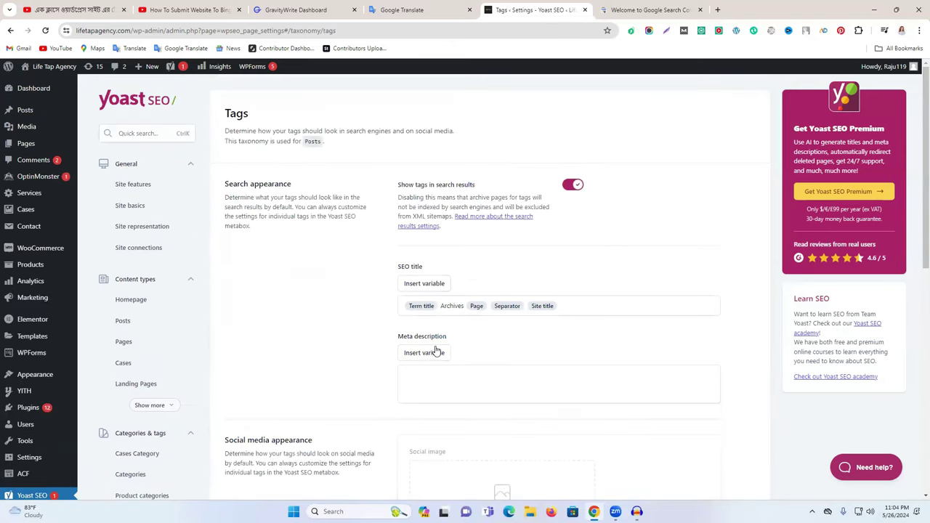
Step: Review the Tags settings and the search and social media appearance settings for Cases Category
scroll(470, 347, "down", 5)
scroll(469, 347, "up", 3)
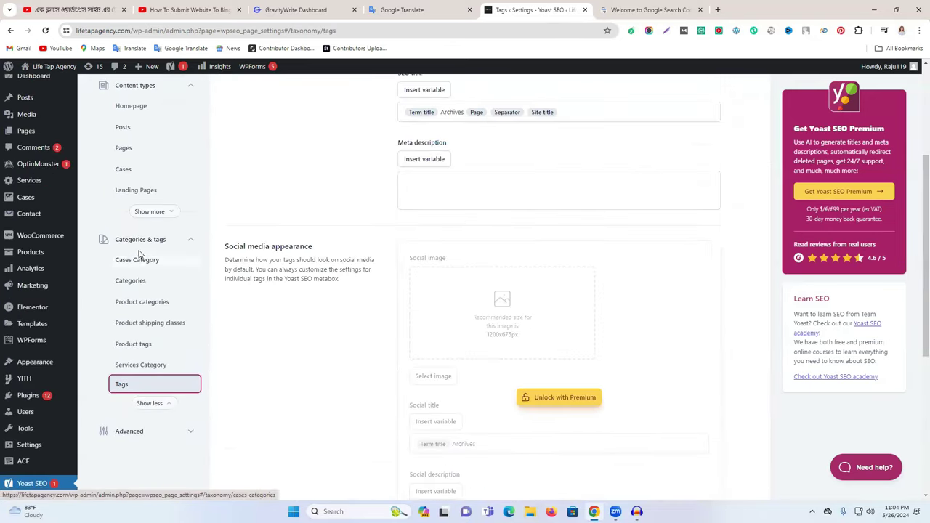
left_click(143, 260)
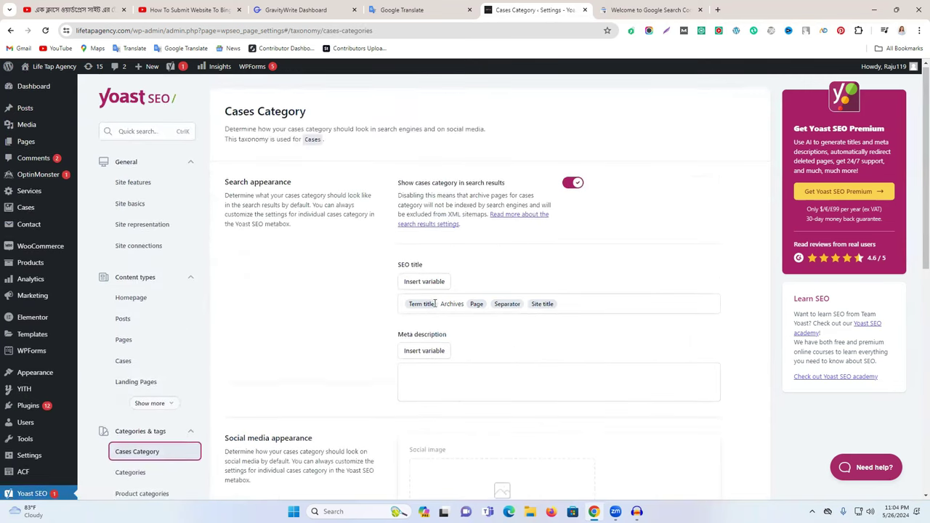
scroll(432, 306, "down", 7)
scroll(436, 306, "up", 7)
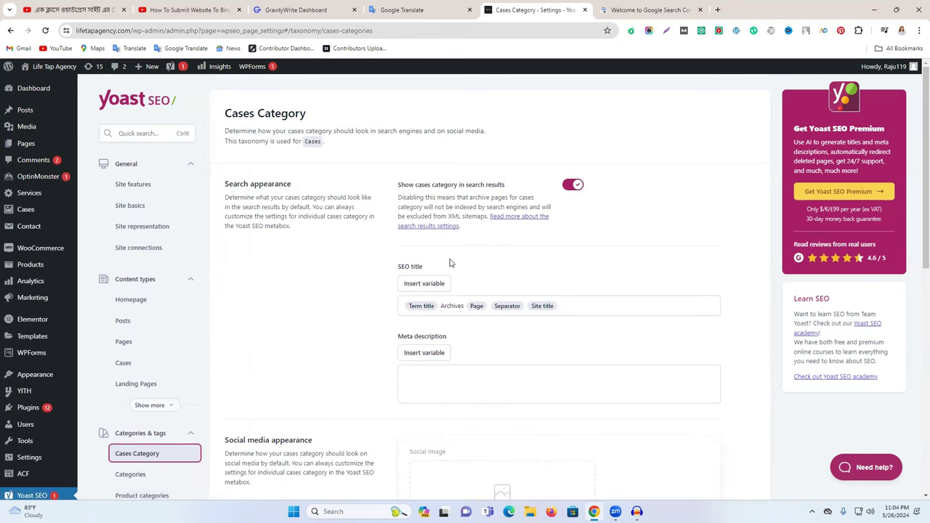
scroll(528, 284, "down", 2)
scroll(228, 264, "up", 2)
scroll(377, 278, "down", 2)
scroll(377, 279, "down", 2)
scroll(146, 240, "up", 3)
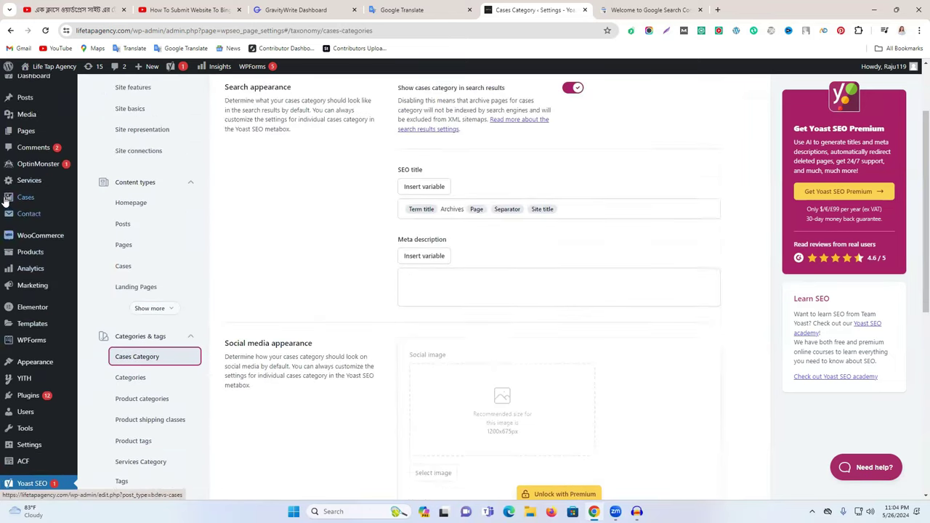
Step: Look through the site's existing posts and start a new post
mouse_move(10, 202)
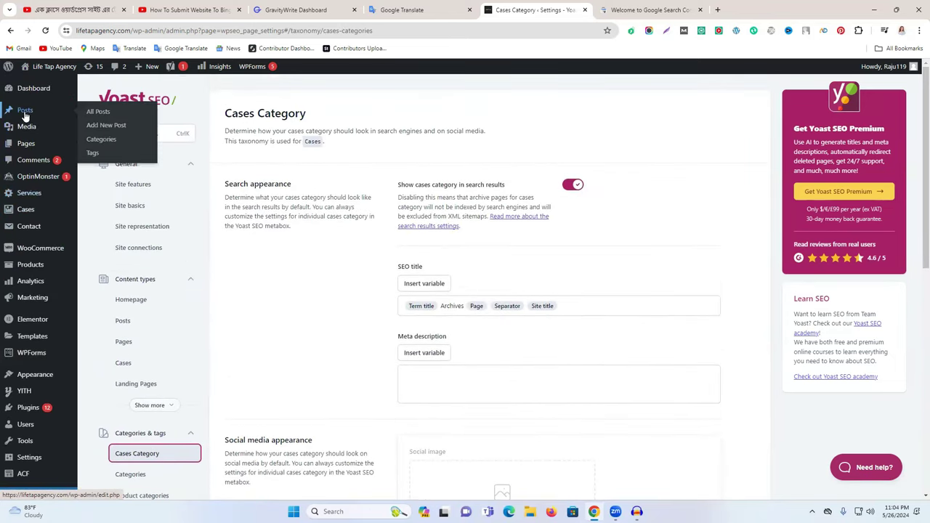
left_click(29, 115)
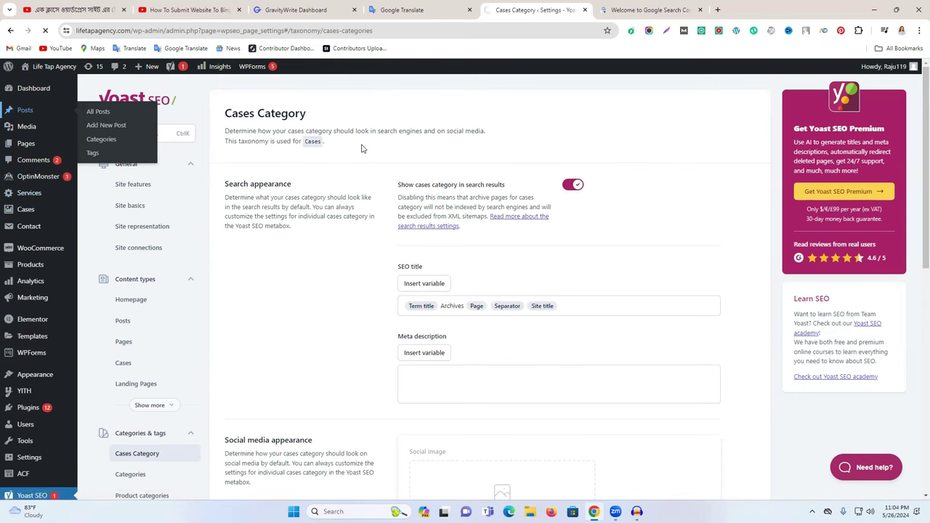
scroll(335, 305, "down", 4)
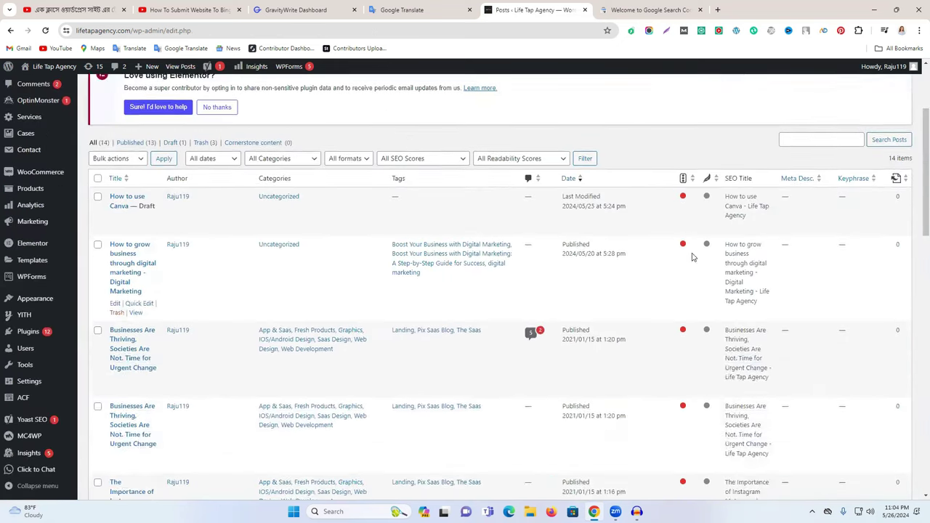
scroll(267, 321, "up", 5)
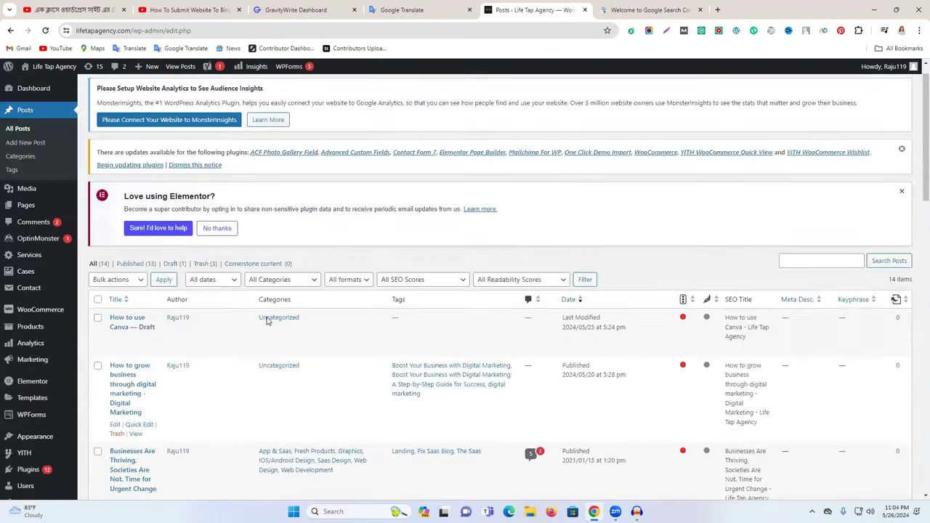
left_click(139, 94)
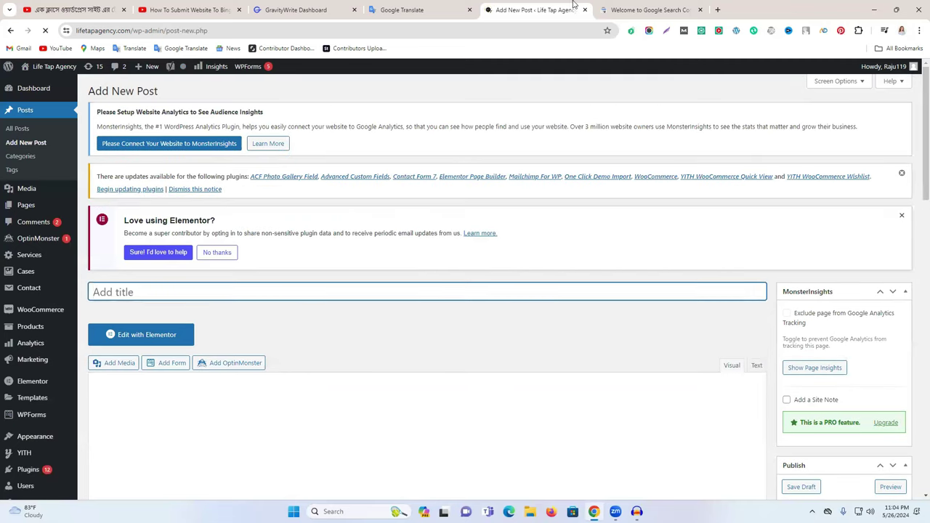
Step: Switch to GravityWrite, dismiss the sale offer and open the Blog Content tool from Blog Workflow
left_click(651, 9)
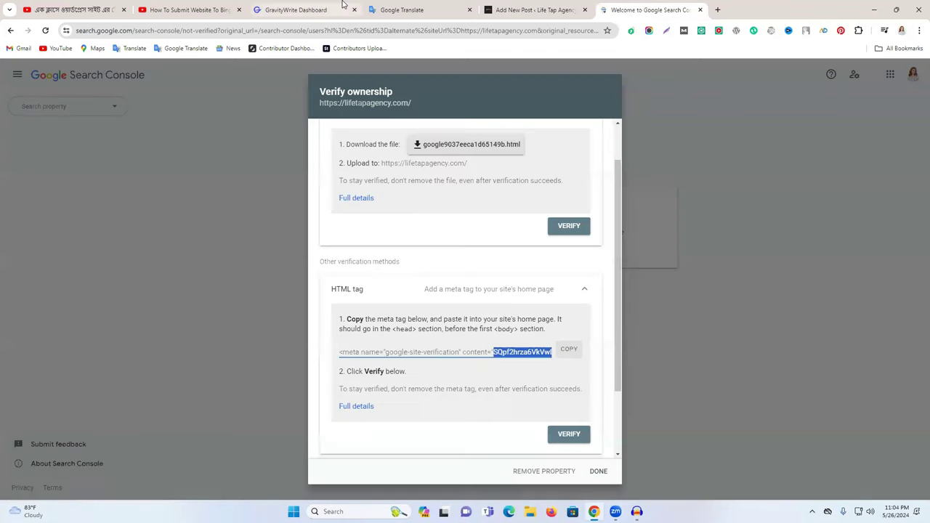
left_click(305, 9)
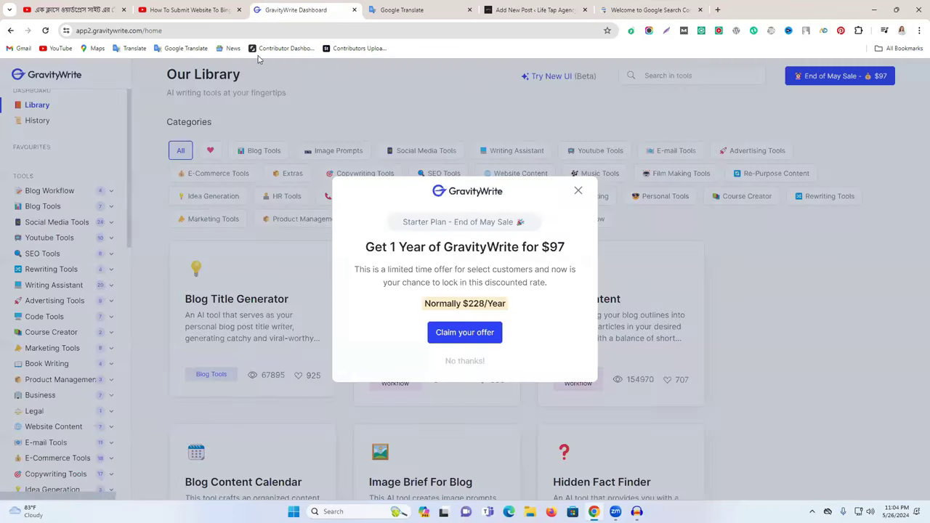
left_click(578, 190)
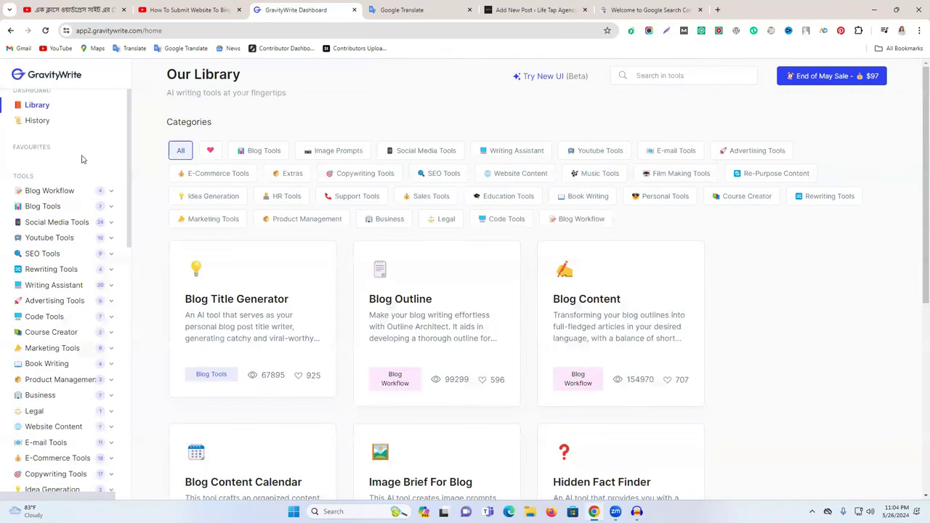
left_click(52, 193)
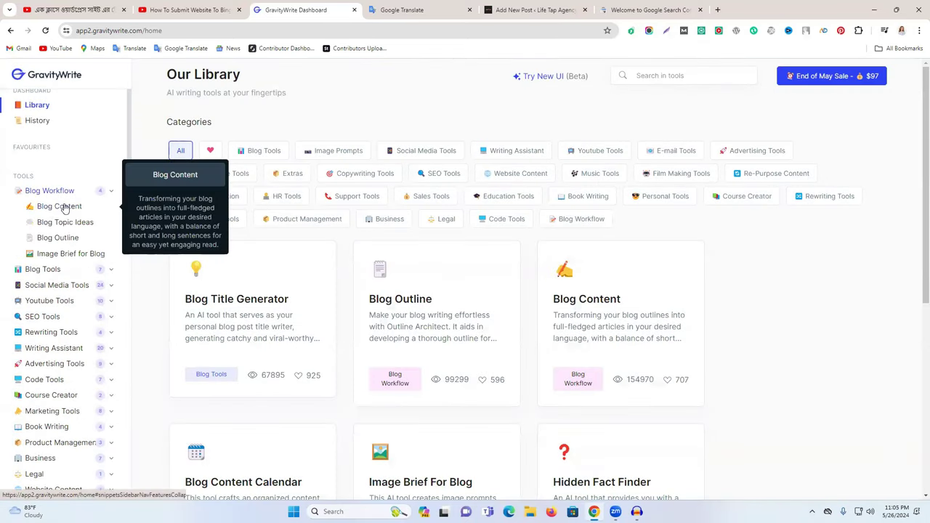
left_click(57, 208)
Step: In Google Translate, dictate the blog topic in Bengali and copy the English translation "How to grow business through social media marketing"
left_click(401, 10)
left_click(167, 214)
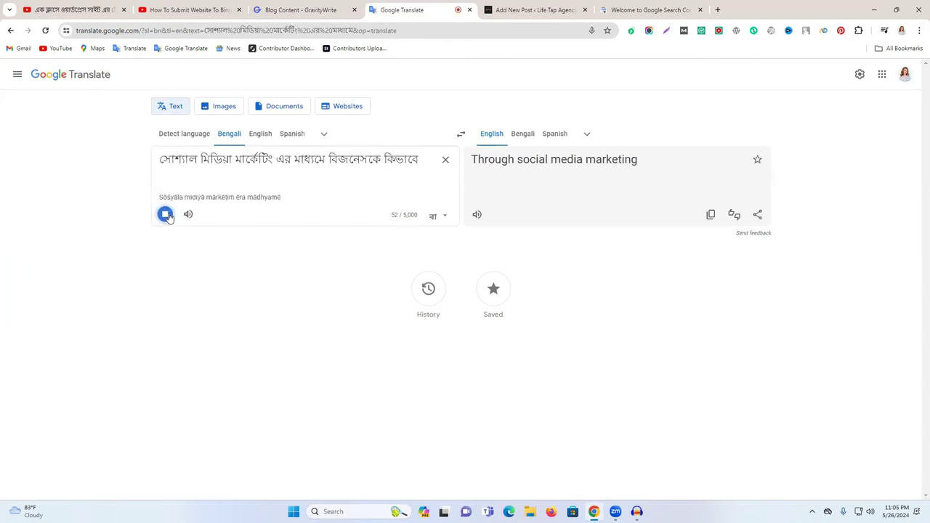
left_click(711, 215)
Step: In GravityWrite, generate blog content with "How to grow business through social media marketing" as both the topic and the outline
left_click(301, 9)
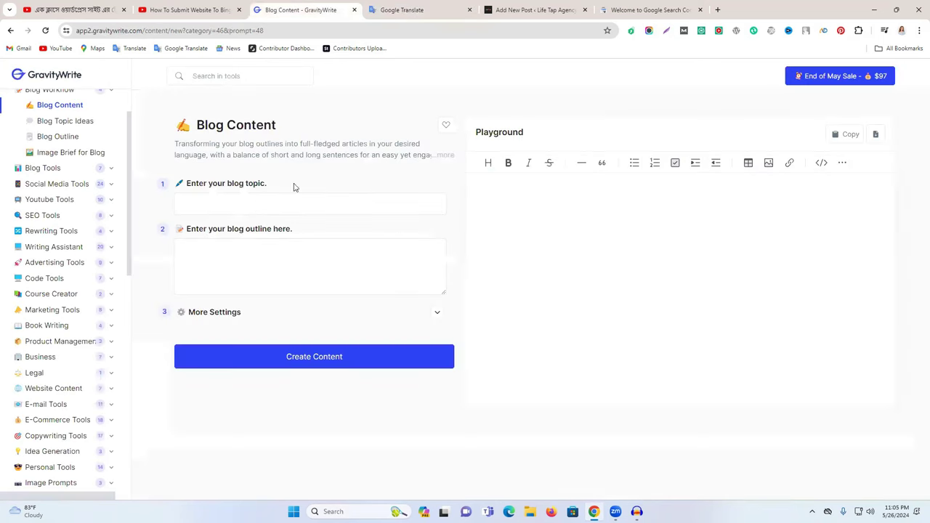
key("ctrl+v")
left_click(240, 247)
key("ctrl+v")
left_click(295, 356)
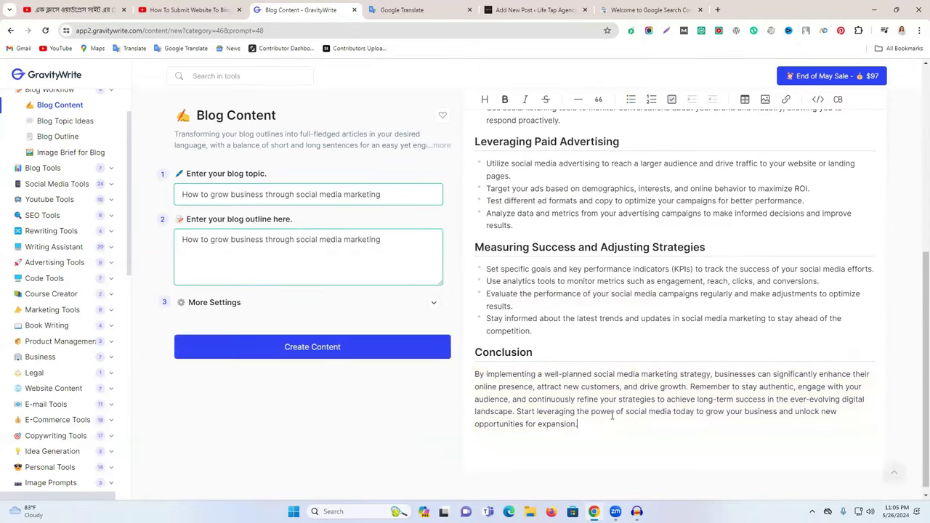
Step: Copy the generated article from the introduction paragraph through the conclusion into the body of the new WordPress post
left_click_drag(597, 429, 469, 248)
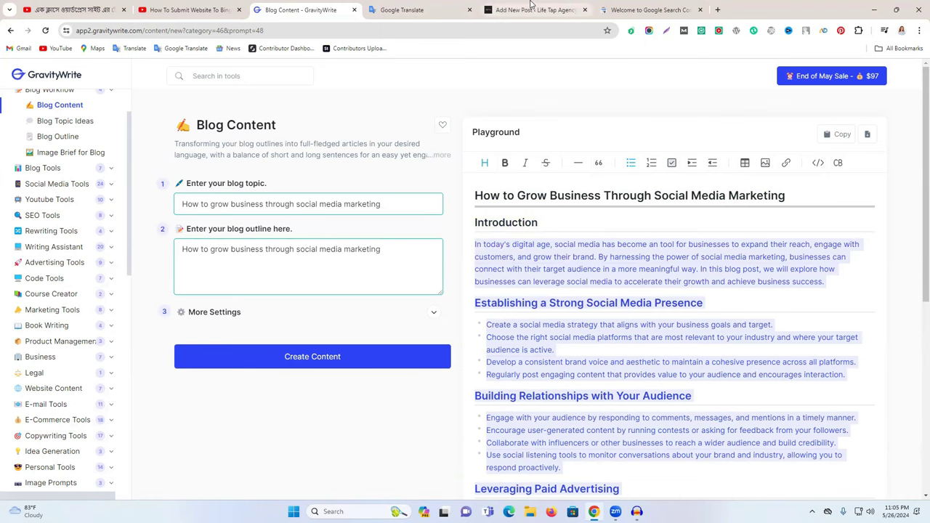
left_click(631, 10)
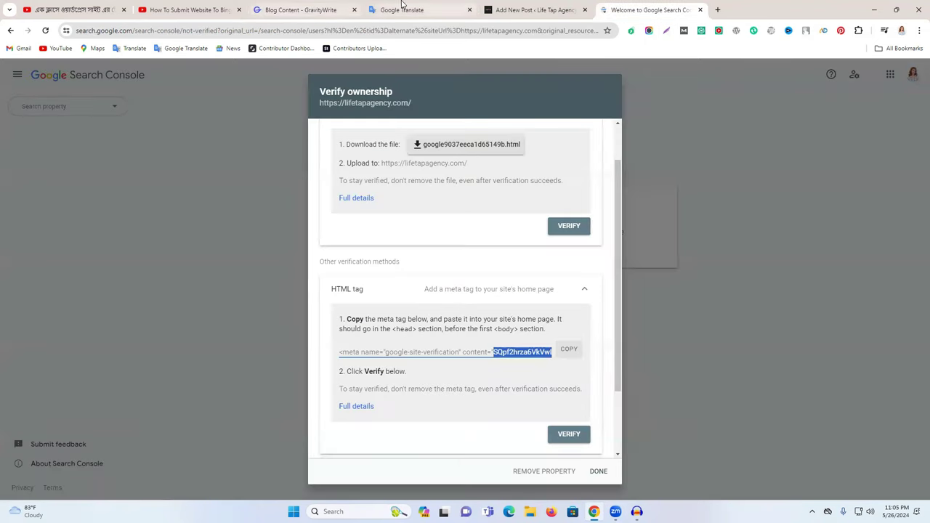
left_click(535, 10)
left_click(139, 409)
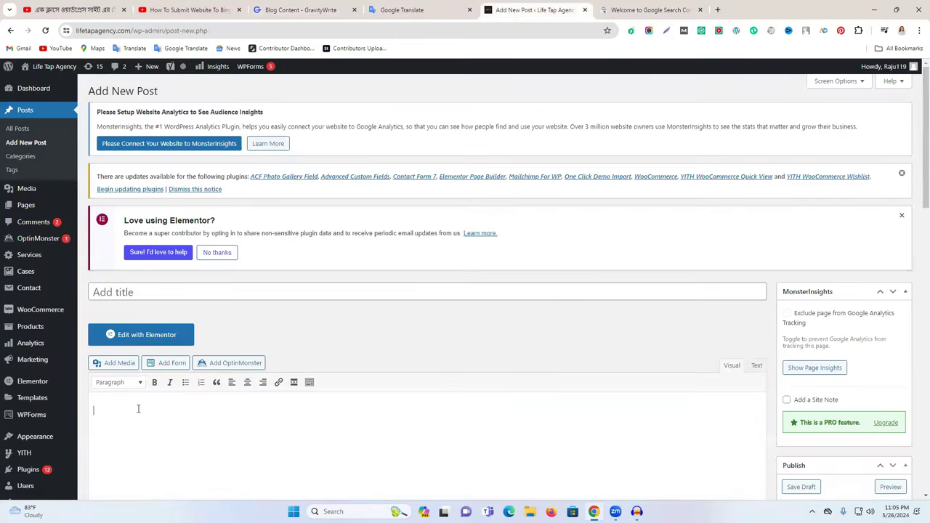
key("ctrl+v")
scroll(413, 339, "down", 2)
scroll(349, 276, "up", 5)
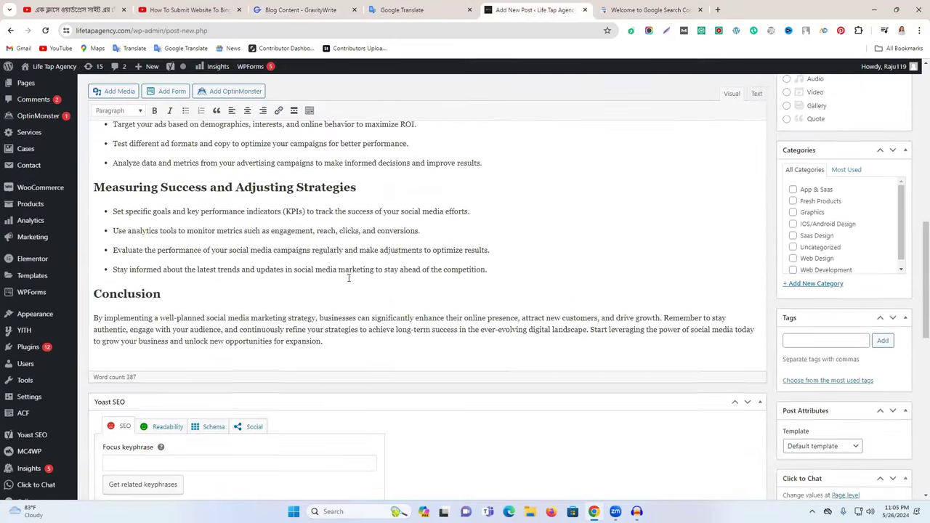
scroll(274, 284, "up", 5)
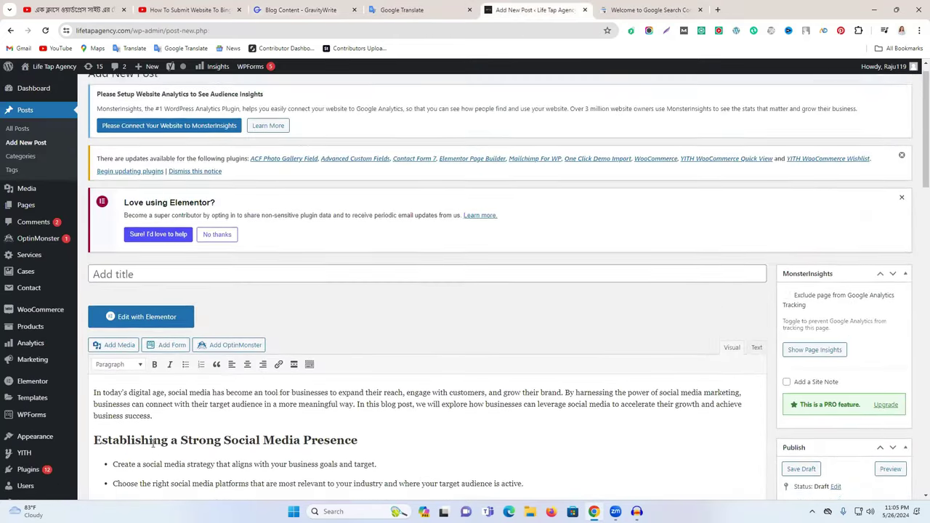
Step: Close the Google Search Console page and title the post with the GravityWrite topic "How to grow business through social media marketing"
left_click(636, 9)
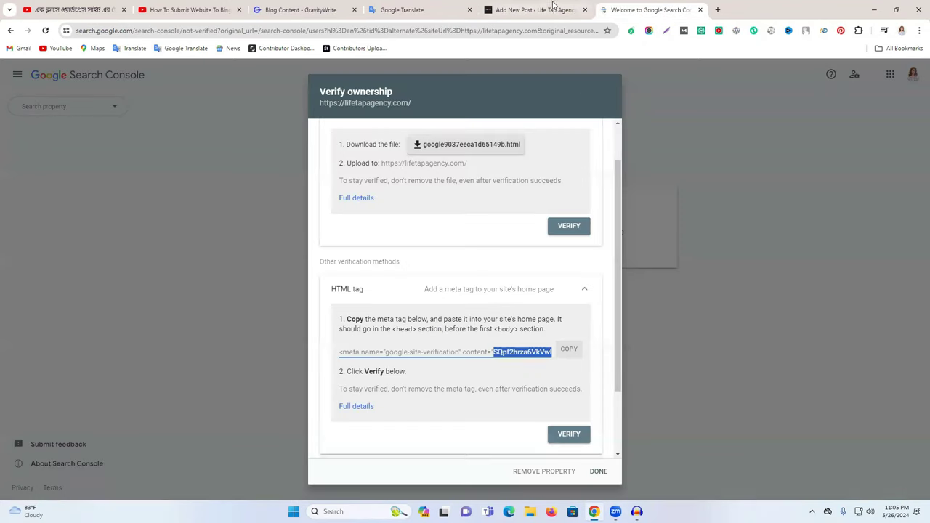
left_click(699, 10)
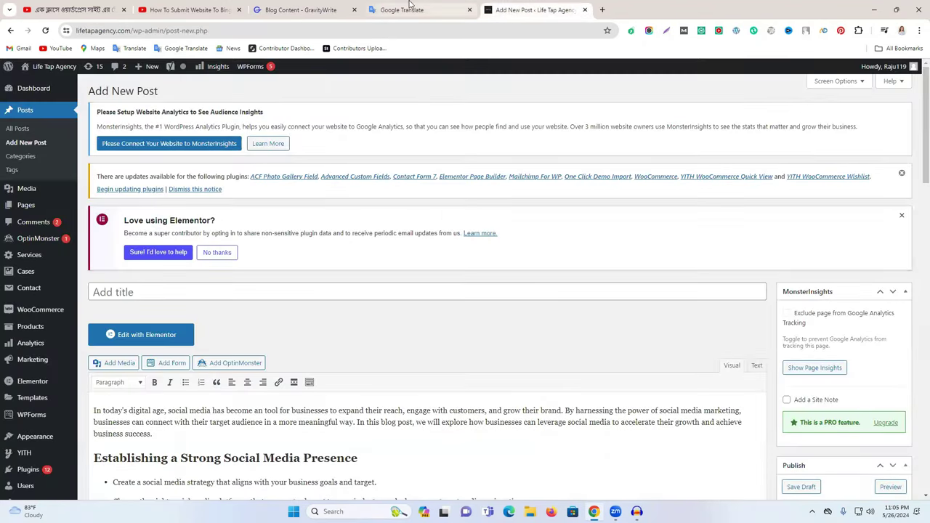
left_click(302, 10)
triple_click(290, 206)
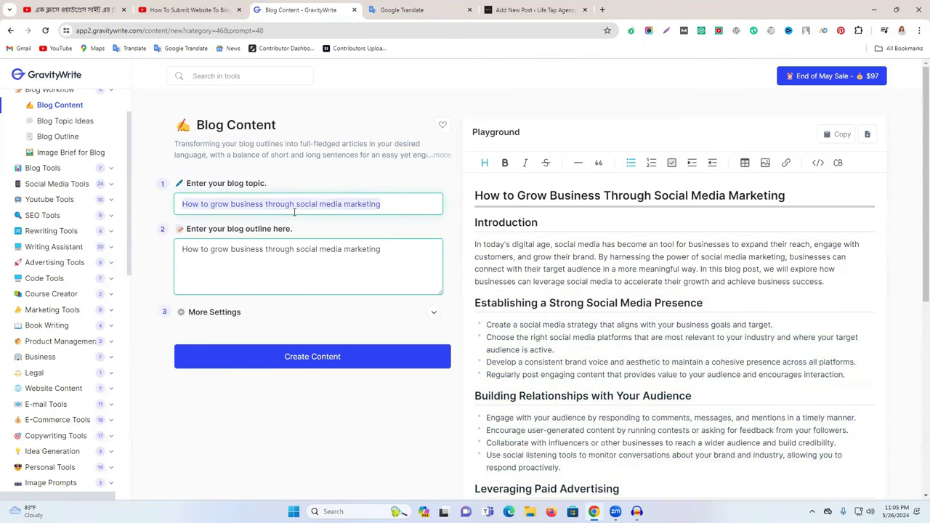
left_click(536, 9)
scroll(189, 355, "down", 2)
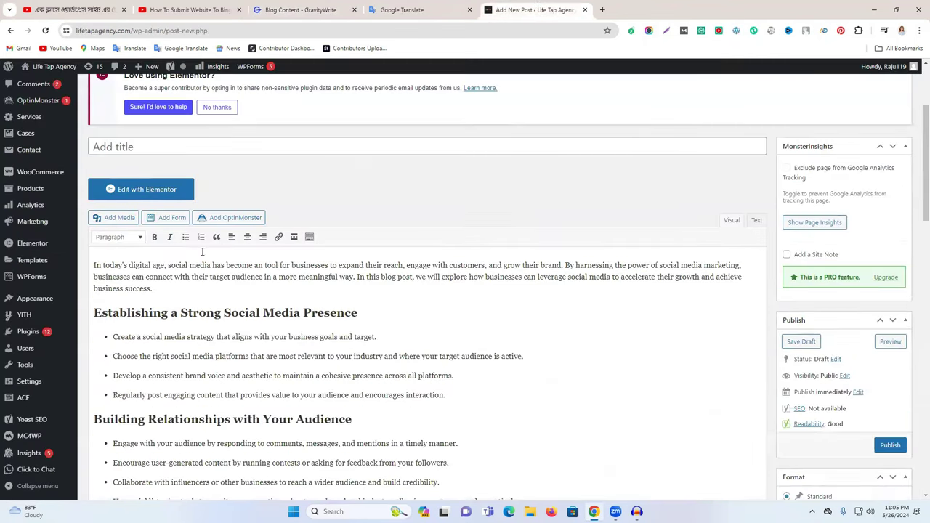
left_click(152, 148)
key("ctrl+v")
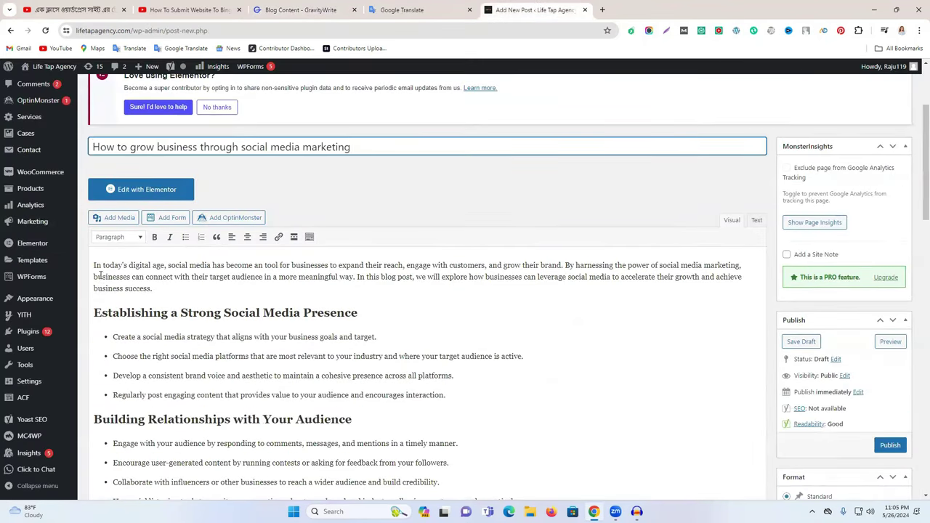
Step: Insert "How to grow business through social media marketing" as a separate paragraph above the post's introduction
left_click(128, 261)
key("ctrl+v")
key("Return")
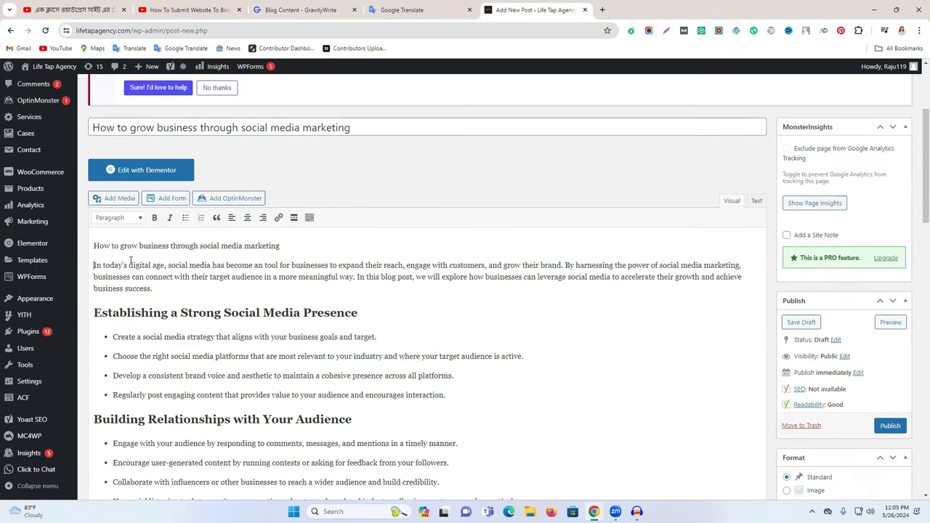
double_click(99, 242)
double_click(209, 246)
scroll(608, 335, "down", 1)
scroll(393, 305, "up", 2)
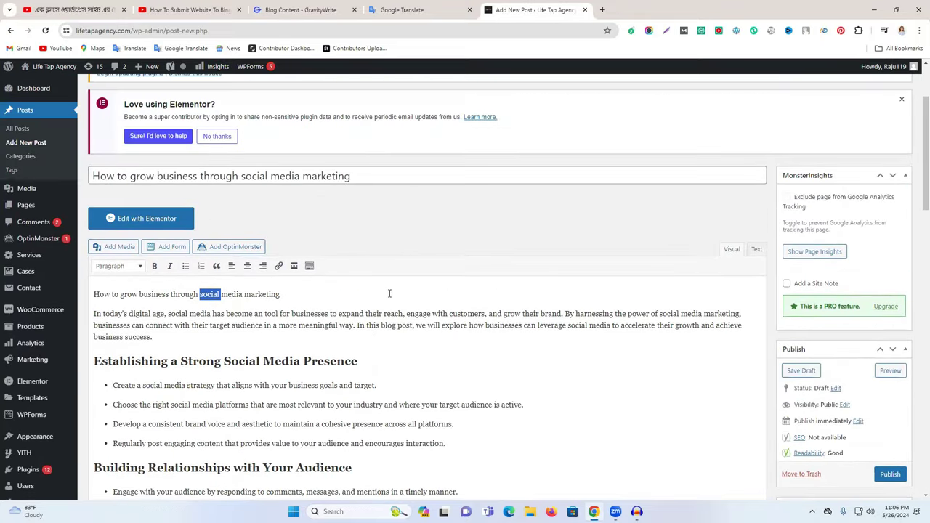
Step: Examine the post's Yoast readability analysis and highlight the sentences with transition words in the text
scroll(495, 313, "down", 3)
scroll(465, 321, "down", 4)
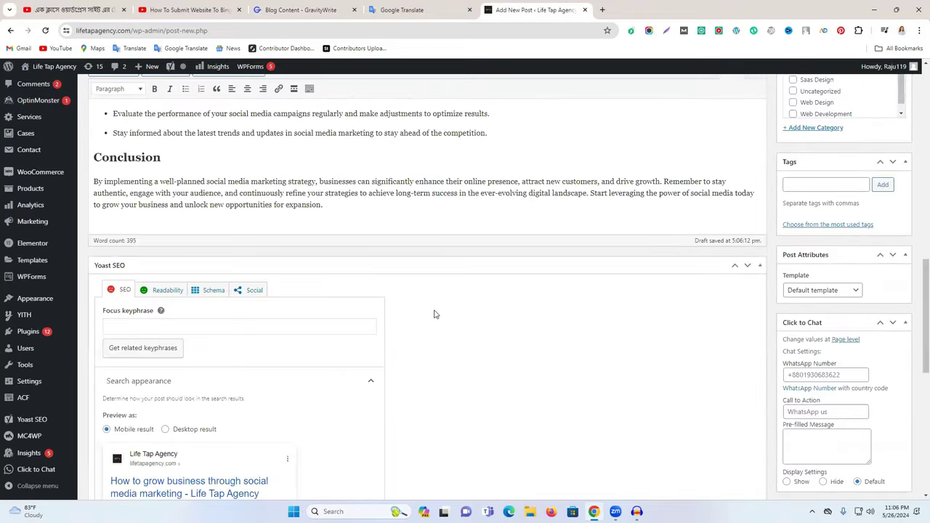
scroll(435, 314, "down", 2)
left_click(156, 148)
scroll(156, 147, "up", 1)
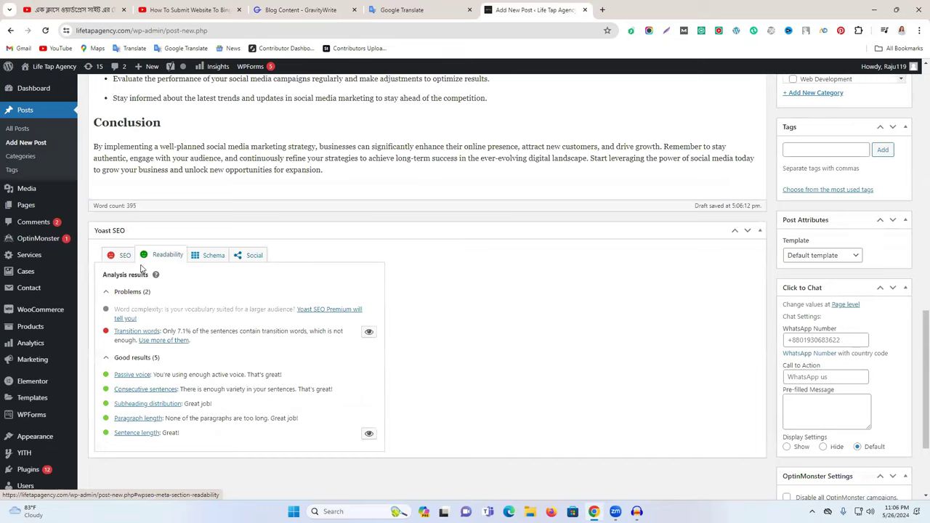
left_click(369, 334)
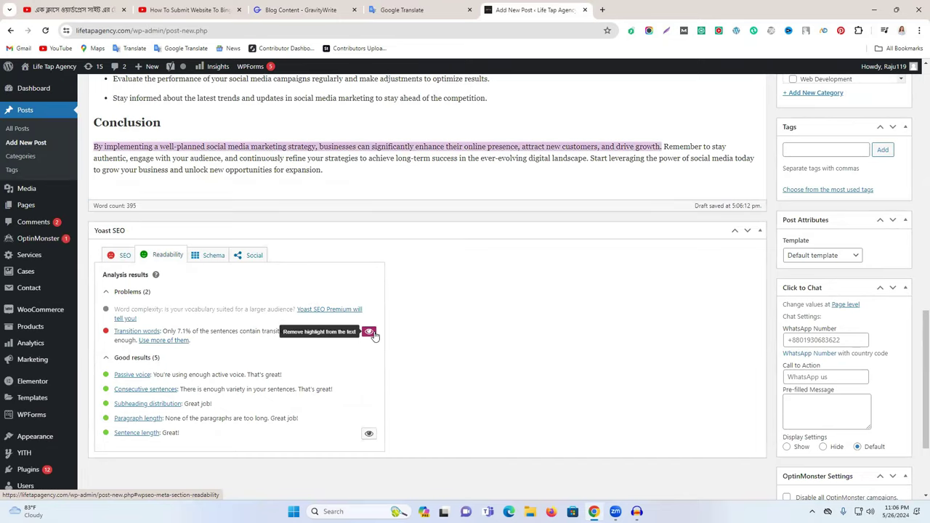
left_click(336, 109)
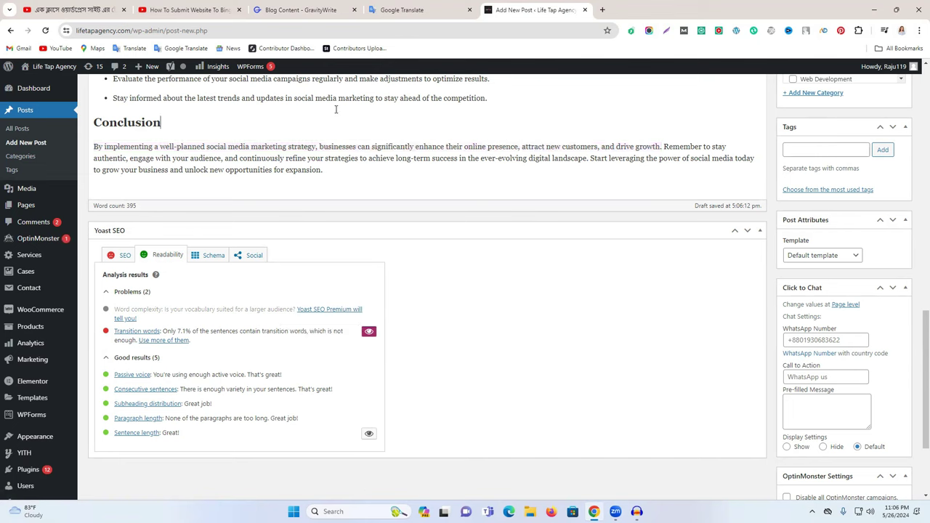
left_click(370, 332)
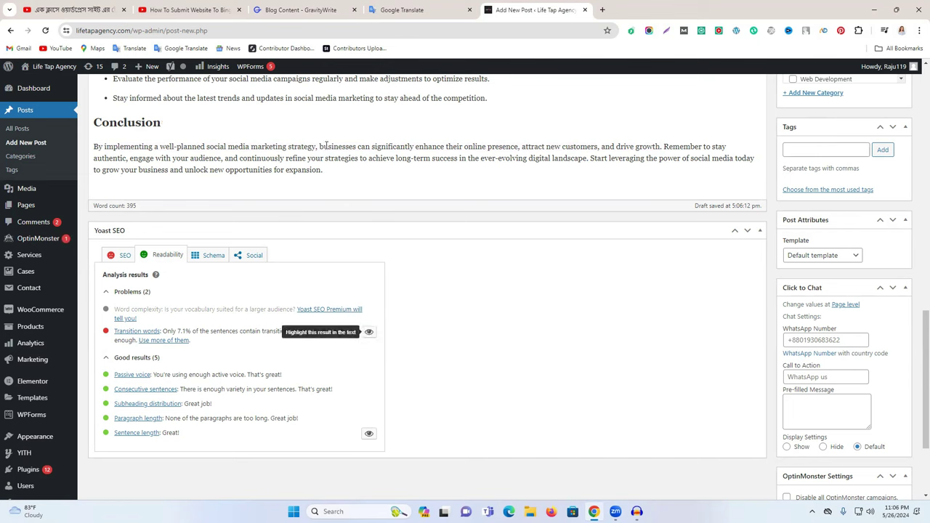
double_click(364, 146)
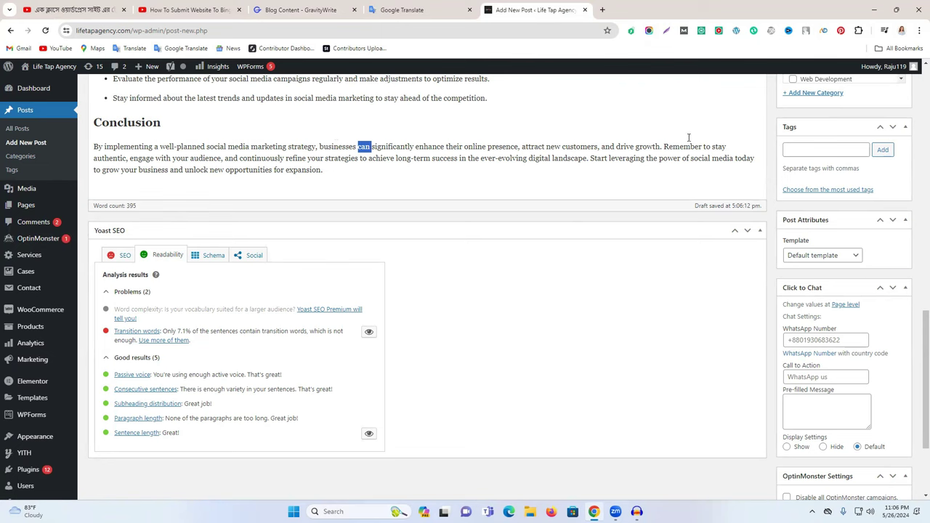
left_click(369, 331)
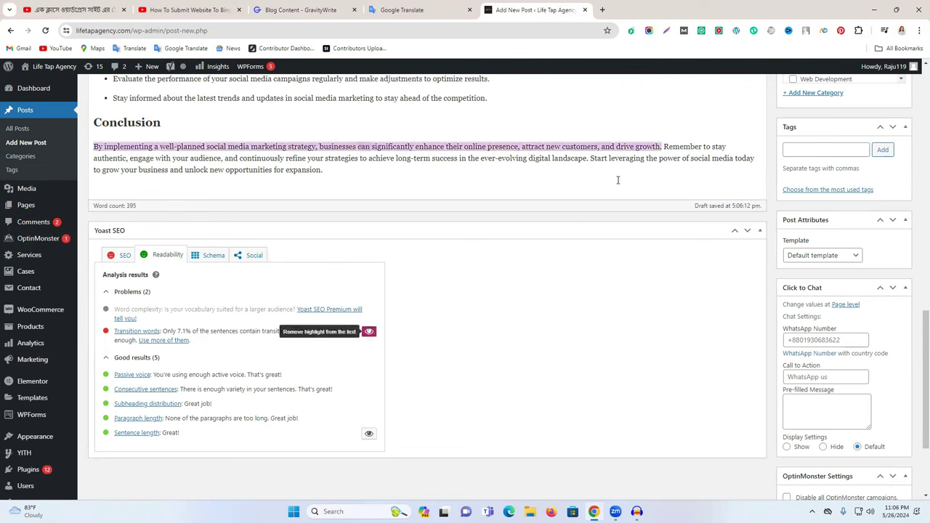
Step: Delete the comma after "new customers" in the conclusion's first sentence and highlight the transition-word sentences in the text again
left_click(602, 146)
key("BackSpace")
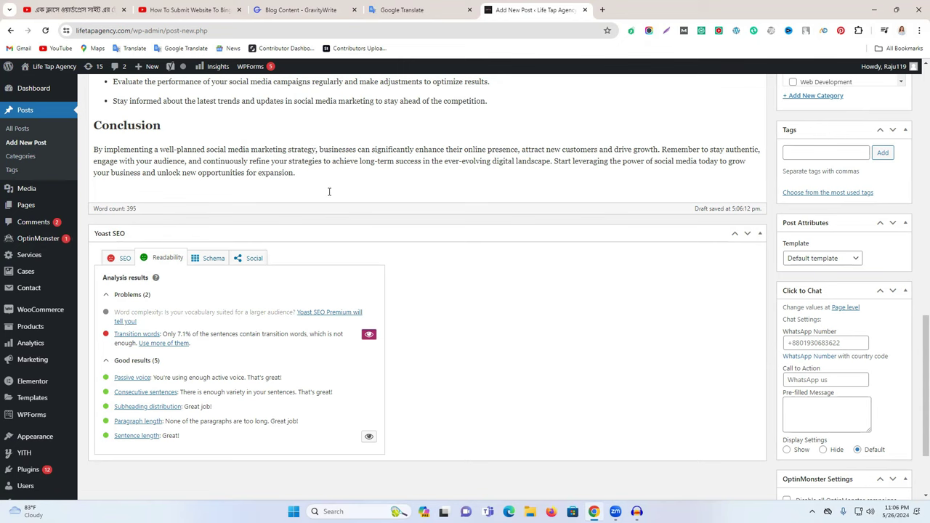
left_click(367, 336)
left_click(369, 336)
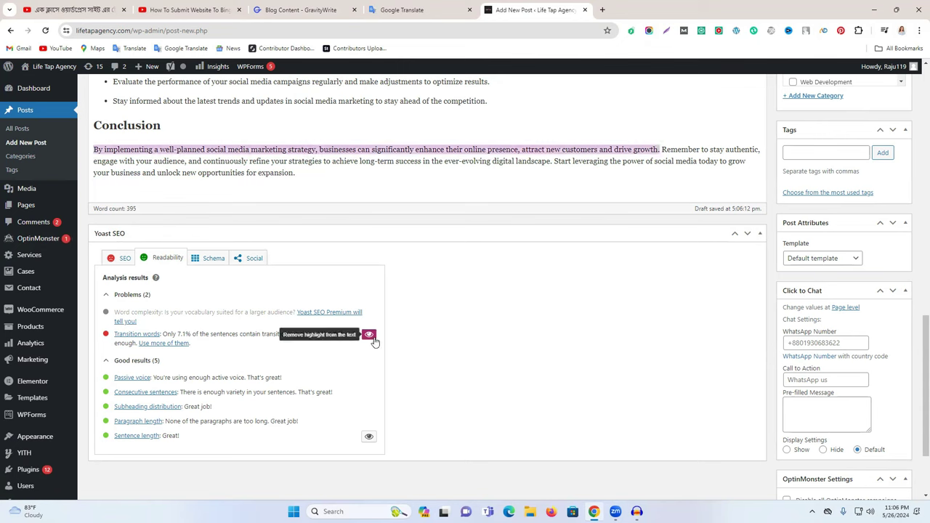
left_click(520, 149)
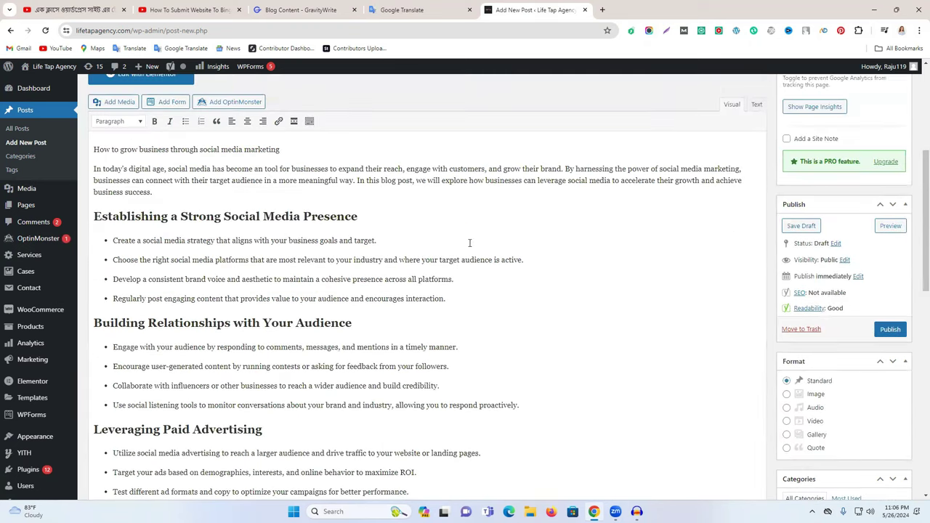
scroll(467, 271, "down", 10)
scroll(266, 270, "up", 1)
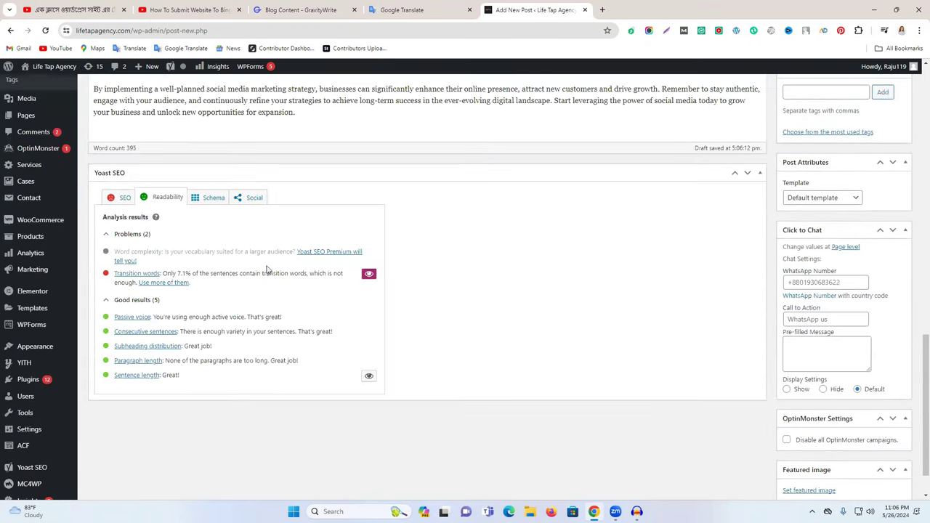
Step: Switch the post's Yoast box from the readability analysis to the SEO settings and locate the focus keyphrase field
left_click(122, 199)
scroll(438, 271, "down", 3)
scroll(385, 293, "up", 4)
left_click(138, 278)
left_click_drag(111, 268, 194, 272)
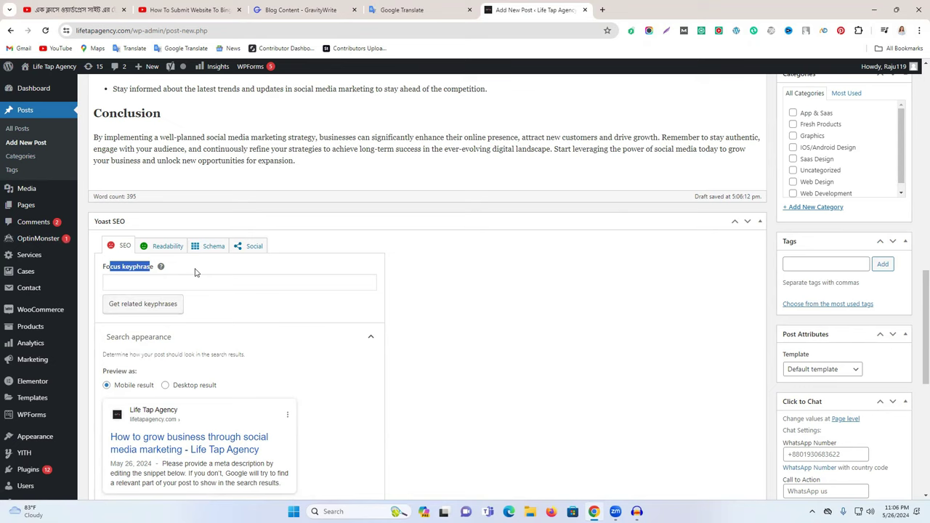
Step: Set the post's focus keyphrase to "social media marketing", copied from the topic phrase in Google Translate
left_click(405, 11)
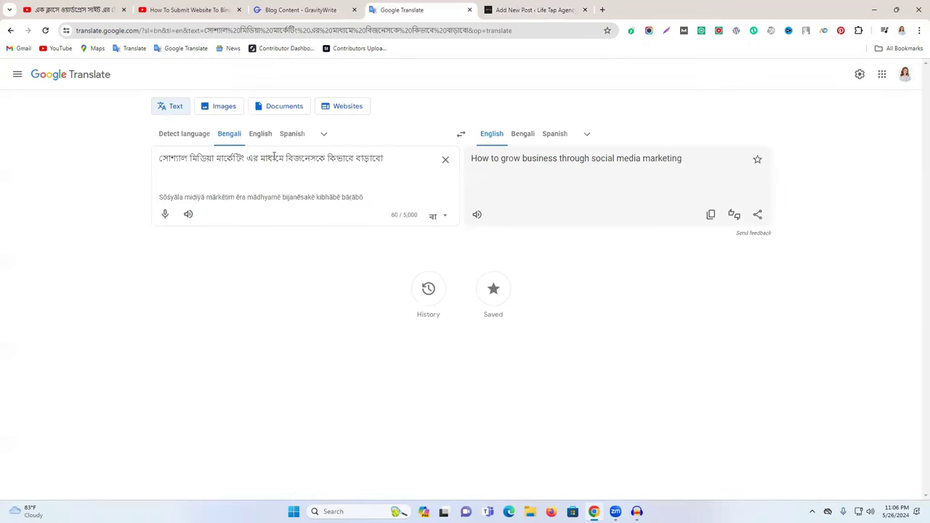
left_click(711, 214)
left_click(446, 159)
key("ctrl+v")
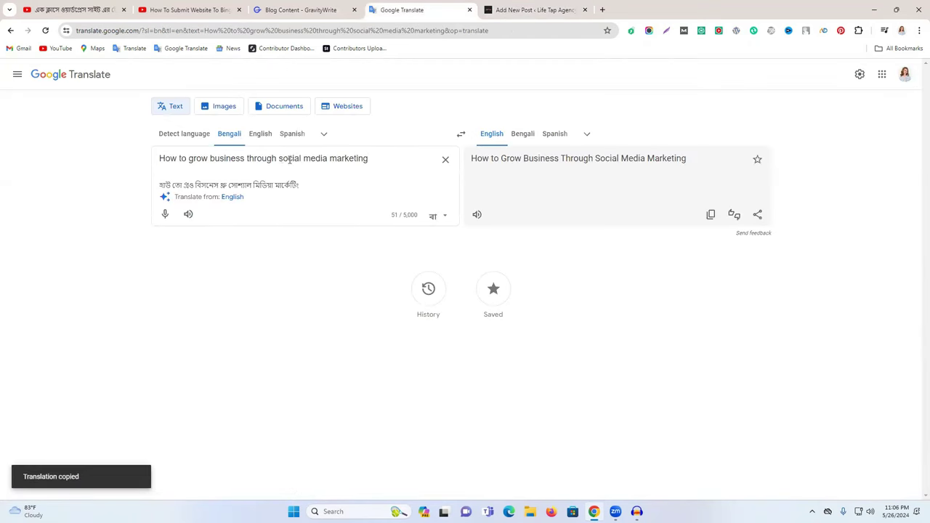
left_click_drag(280, 158, 376, 160)
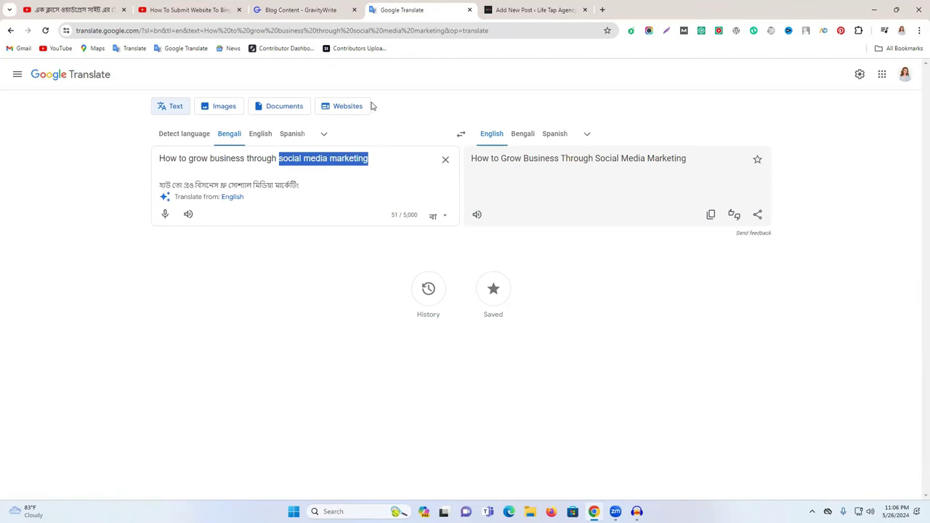
left_click(526, 9)
left_click(131, 283)
key("ctrl+v")
scroll(135, 204, "down", 2)
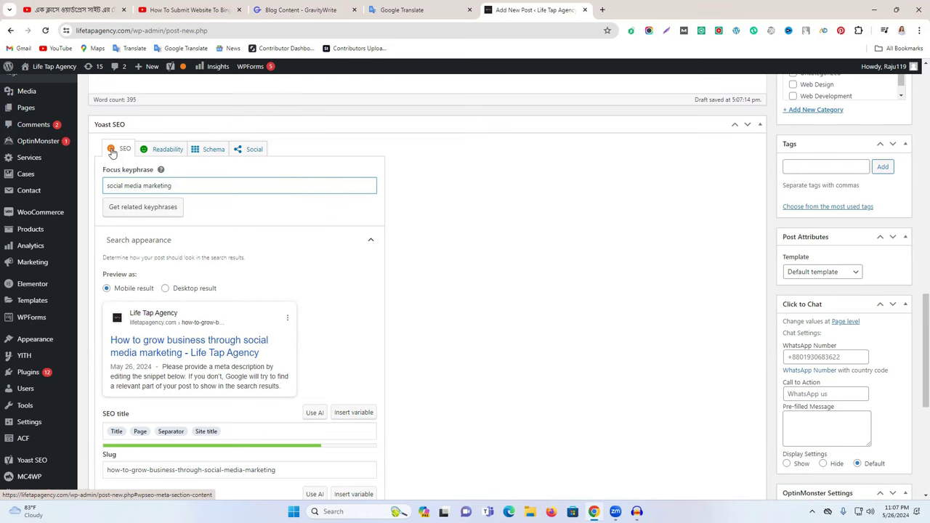
Step: Replace the post's slug in the search appearance settings with "social media marketing"
scroll(167, 262, "down", 1)
scroll(162, 264, "down", 2)
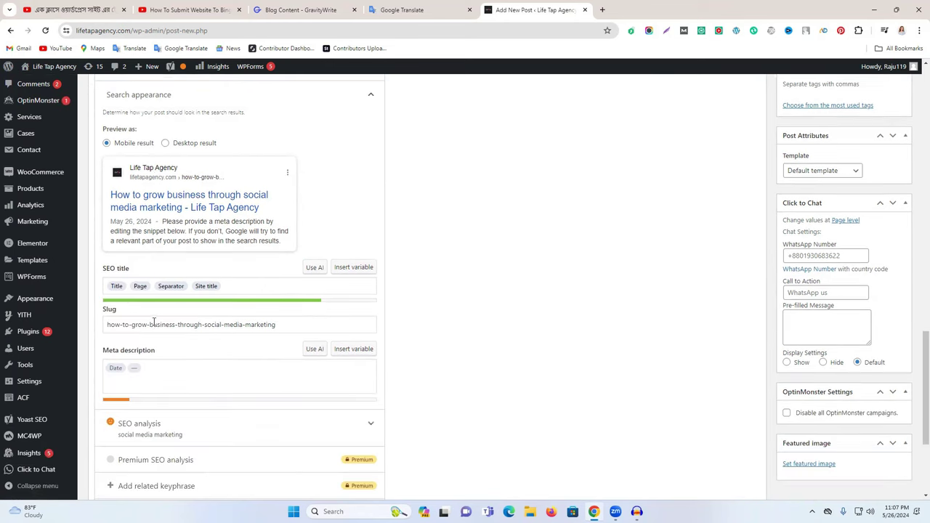
triple_click(163, 324)
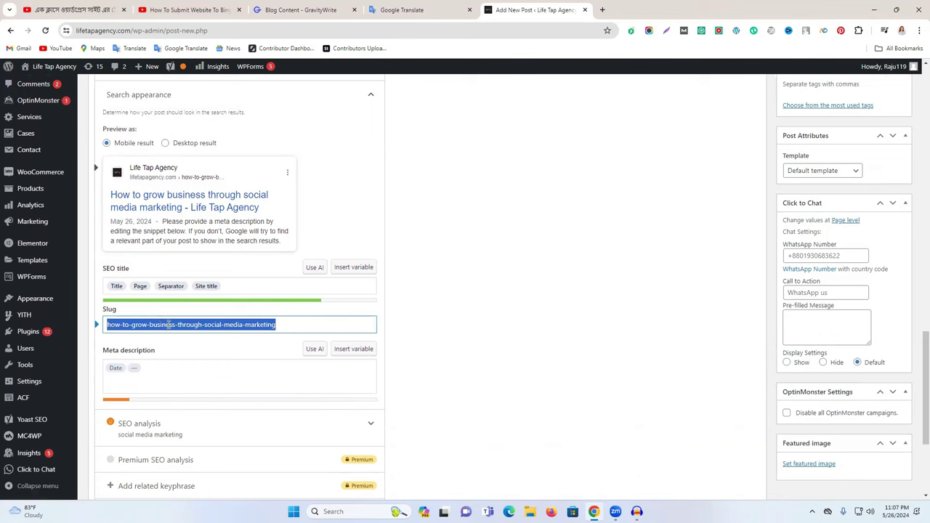
key("ctrl+v")
left_click(175, 375)
left_click(231, 284)
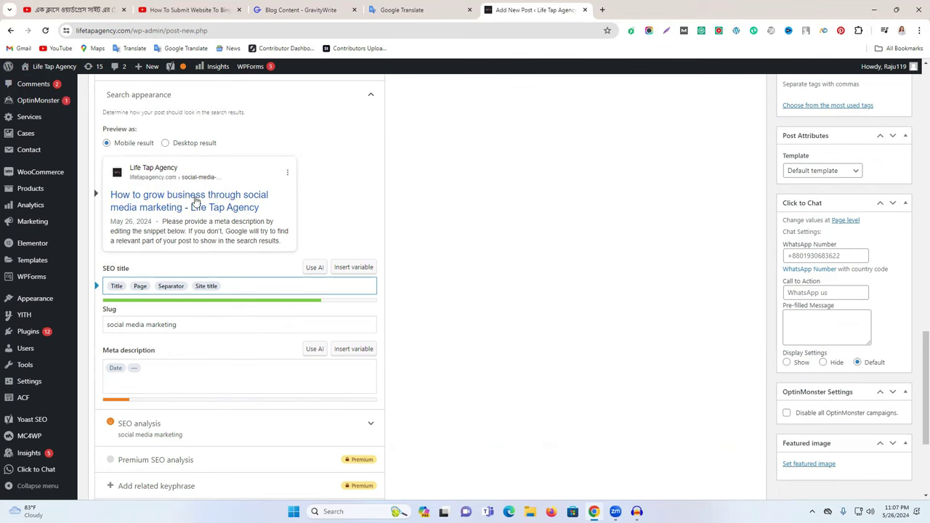
Step: Fill the meta description with the introduction's first sentence from the GravityWrite article, "In today's digital age" through "grow their brand."
left_click(184, 370)
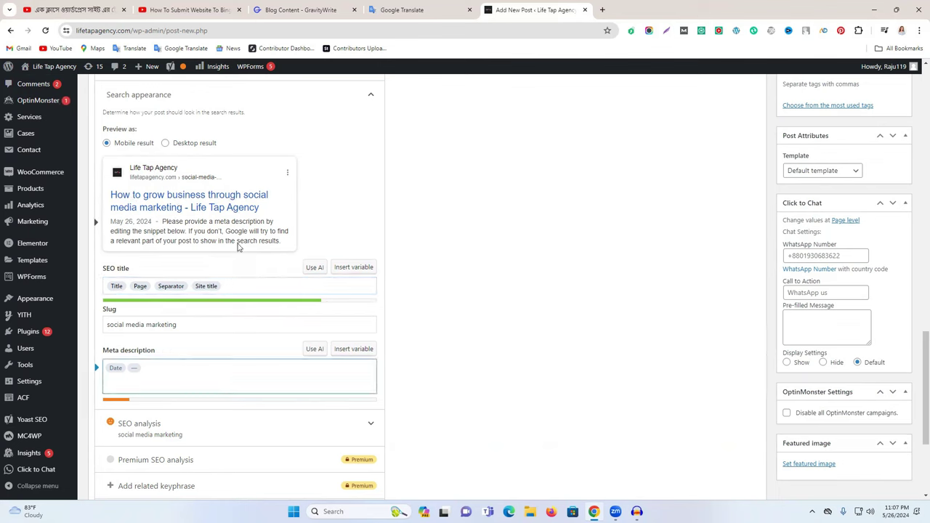
left_click(280, 7)
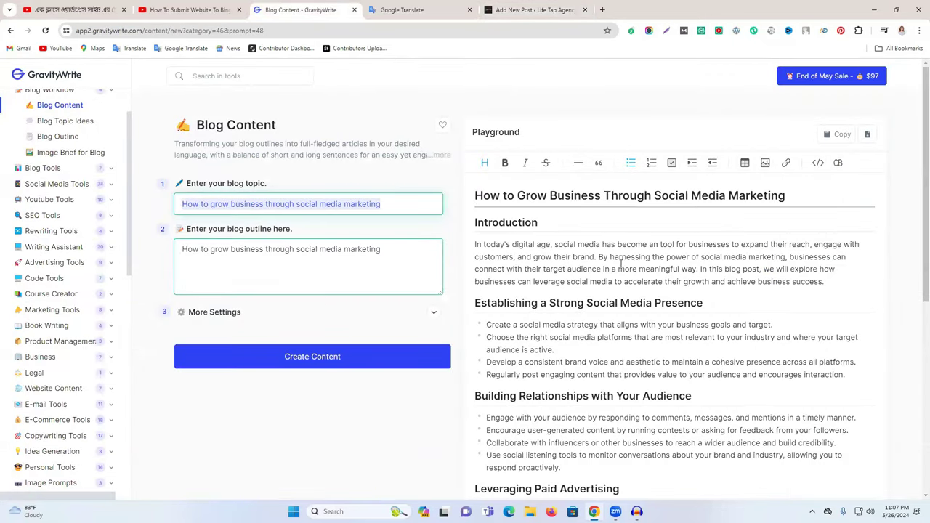
left_click_drag(599, 256, 455, 253)
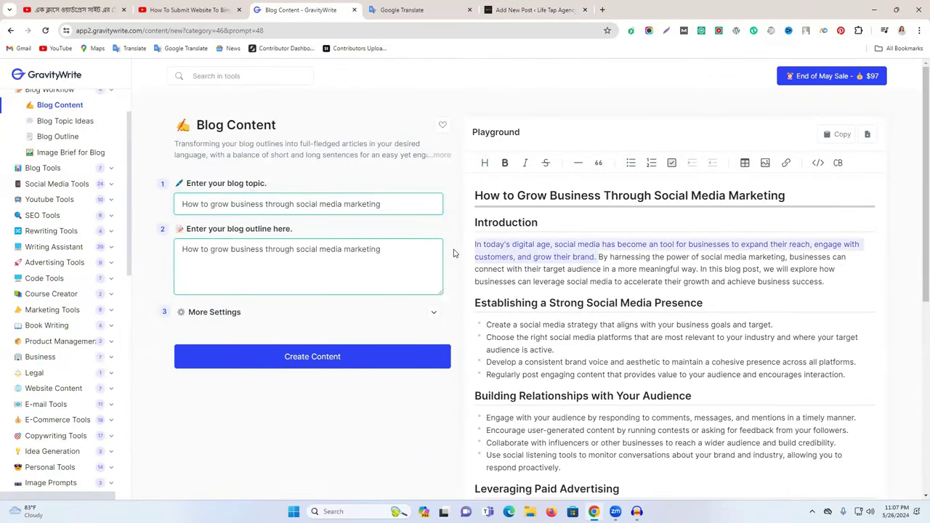
left_click(538, 7)
left_click(436, 9)
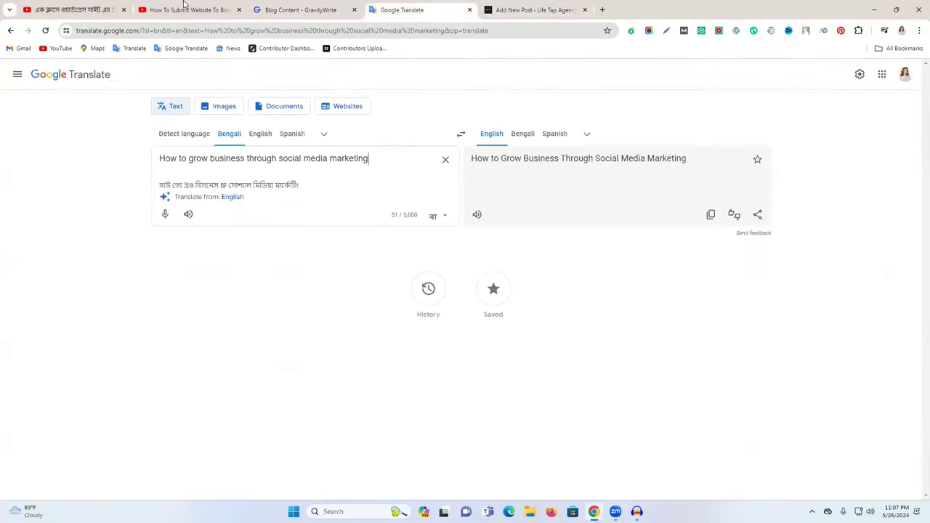
left_click(268, 8)
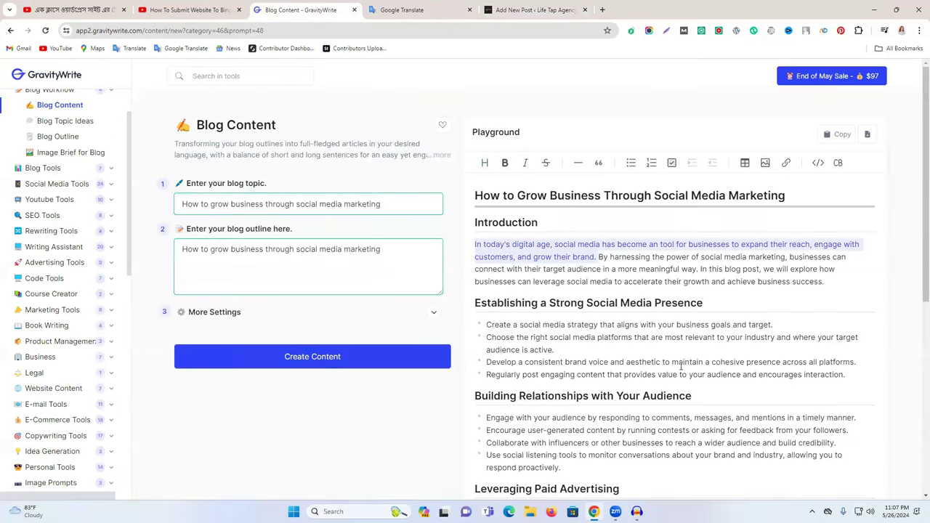
left_click(535, 9)
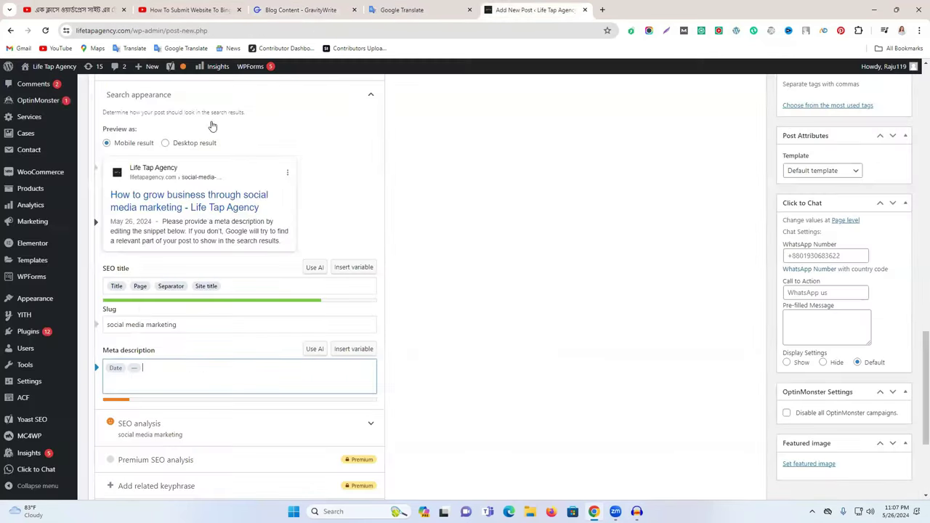
key("ctrl+v")
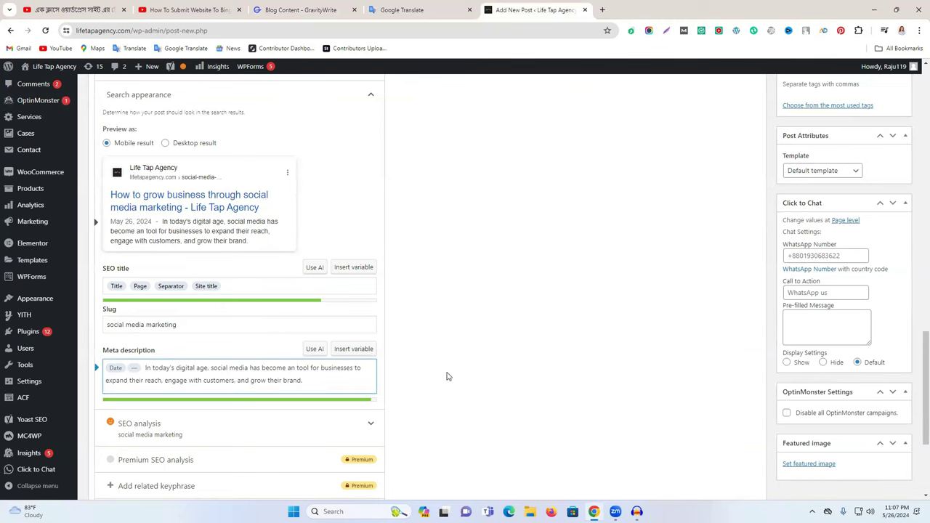
Step: Expand the SEO analysis for the focus keyphrase and examine its problems, improvements and good results
scroll(322, 368, "up", 3)
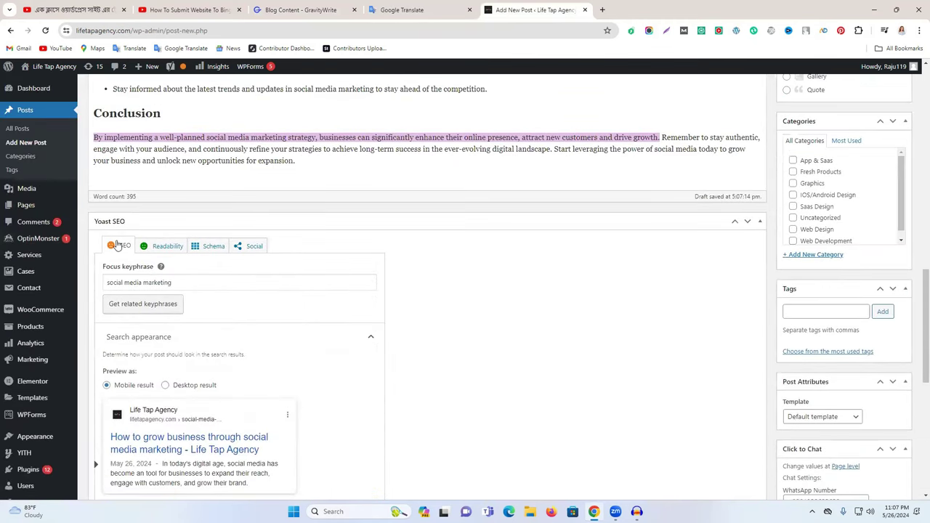
scroll(218, 309, "down", 1)
scroll(224, 307, "down", 4)
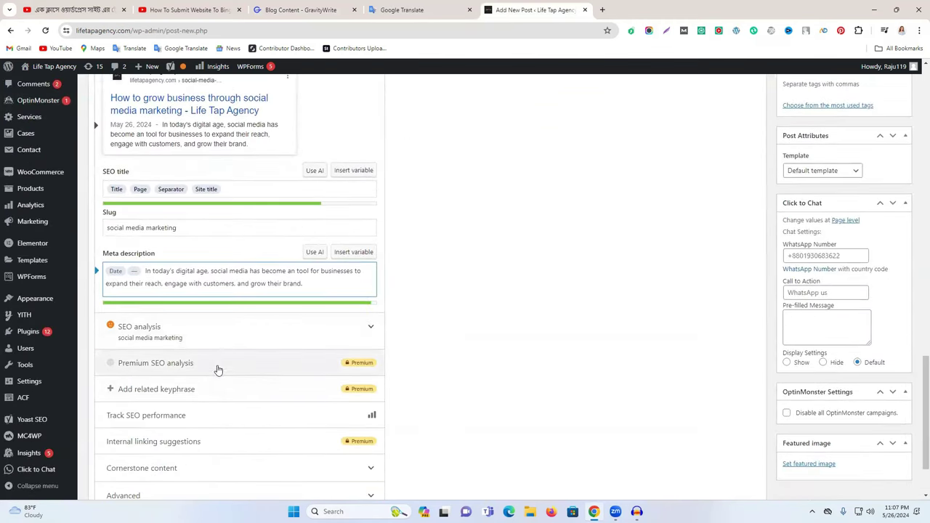
left_click(215, 333)
scroll(261, 349, "down", 5)
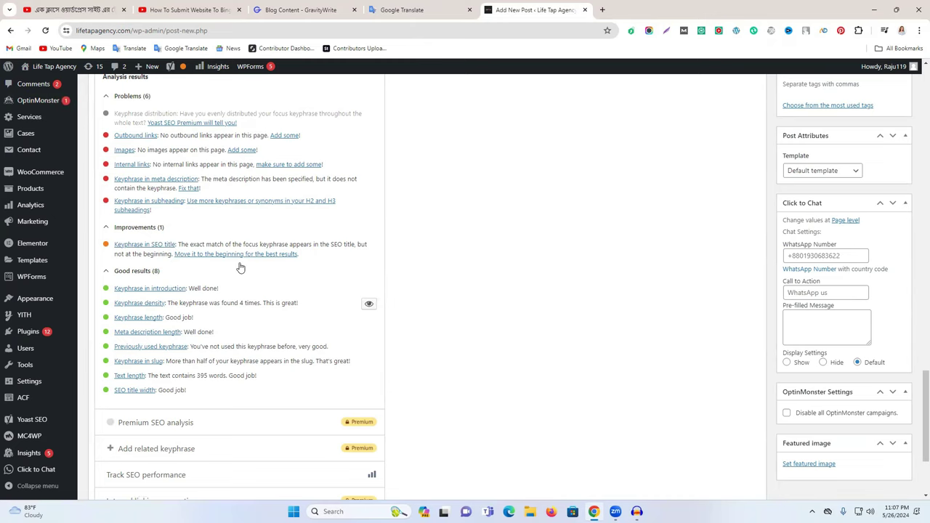
scroll(240, 266, "up", 1)
scroll(124, 293, "up", 1)
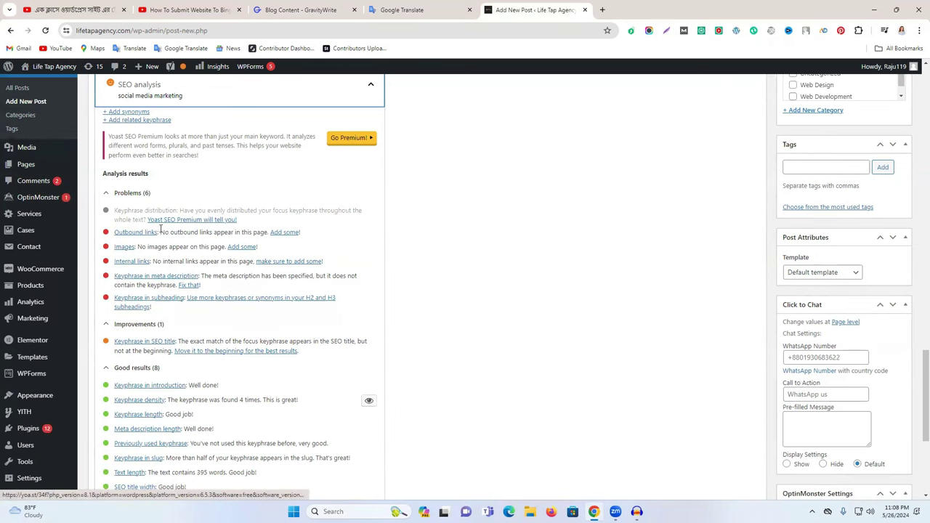
Step: Insert "marketing" after "social media" in the meta description so that it contains the focus keyphrase
scroll(161, 231, "up", 5)
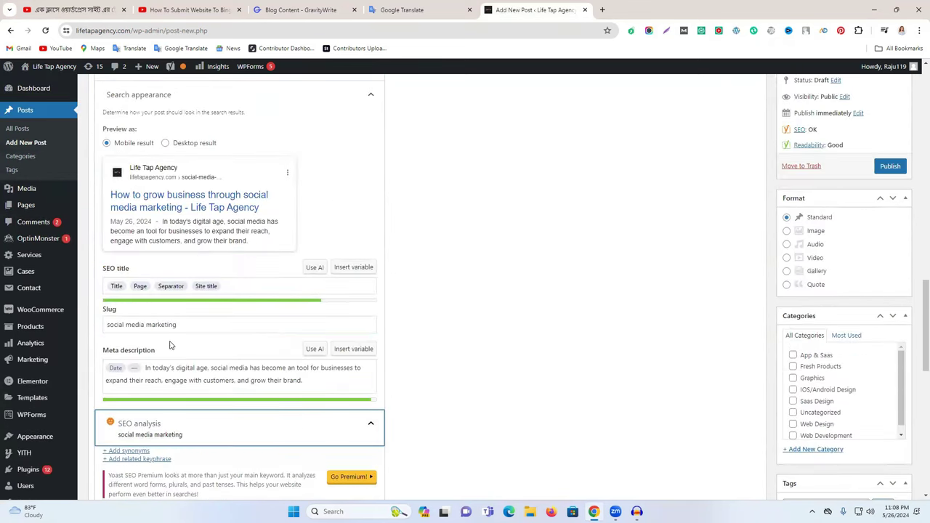
triple_click(182, 323)
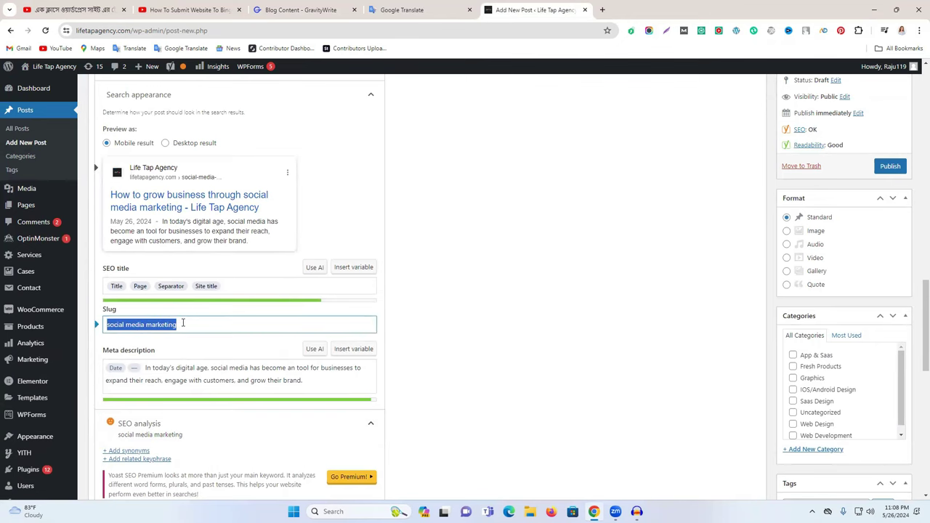
scroll(266, 326, "down", 2)
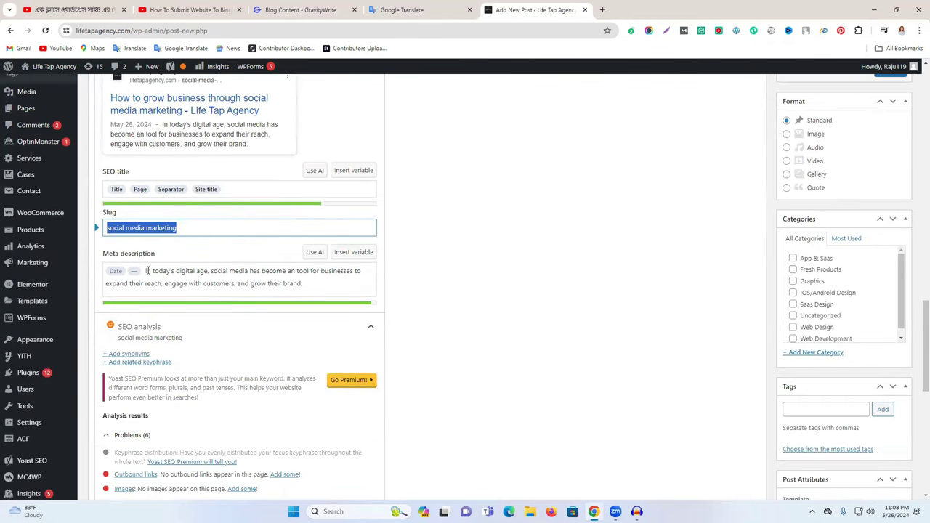
left_click(145, 271)
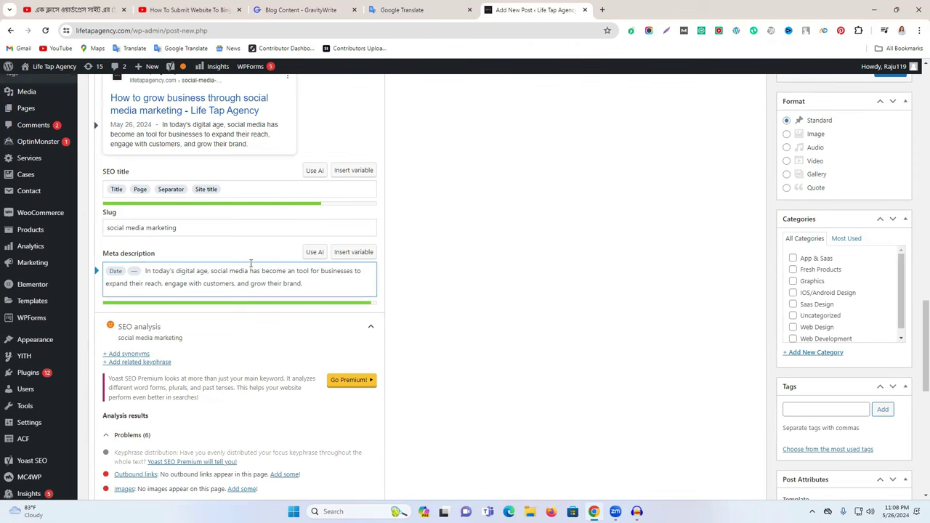
type("marke")
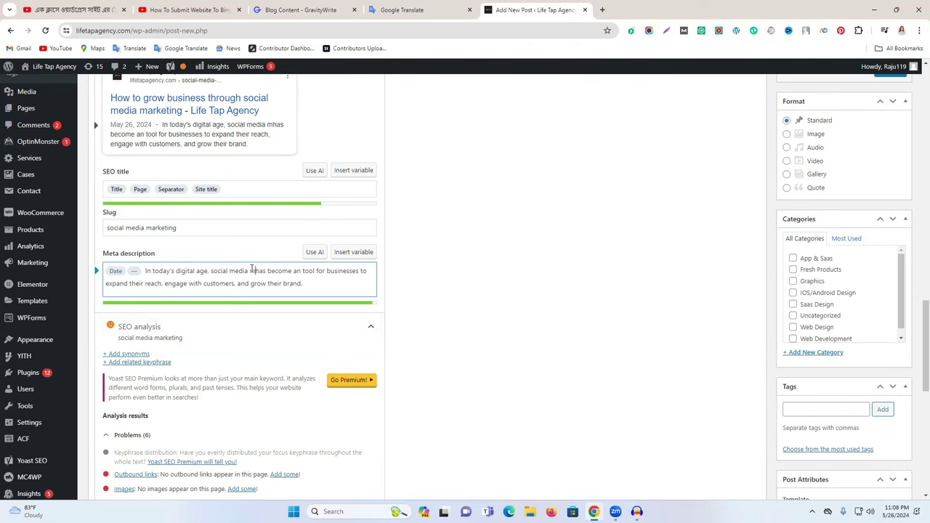
type("ting")
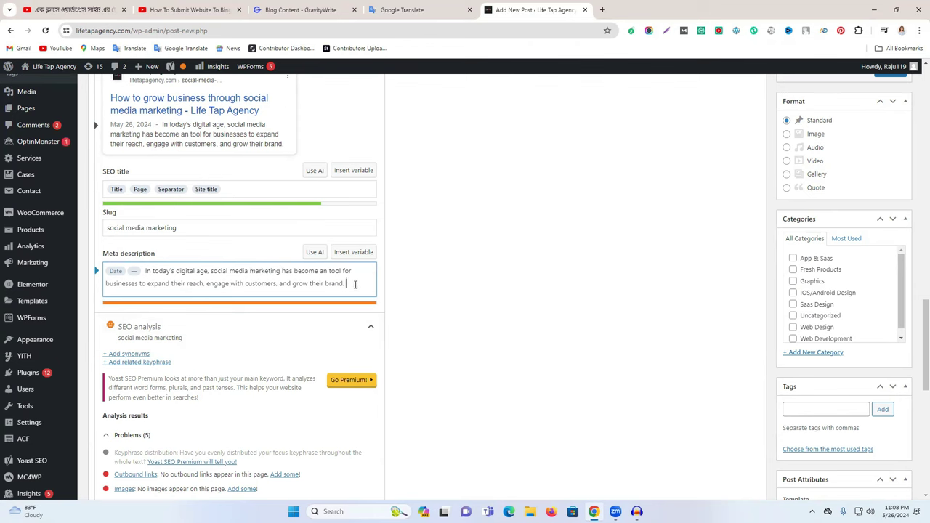
Step: Shorten the meta description by deleting ", and grow their brand." so that it ends with "engage with customers"
key("BackSpace")
key("BackSpace")
key("BackSpace")
key("BackSpace")
key("BackSpace")
key("BackSpace")
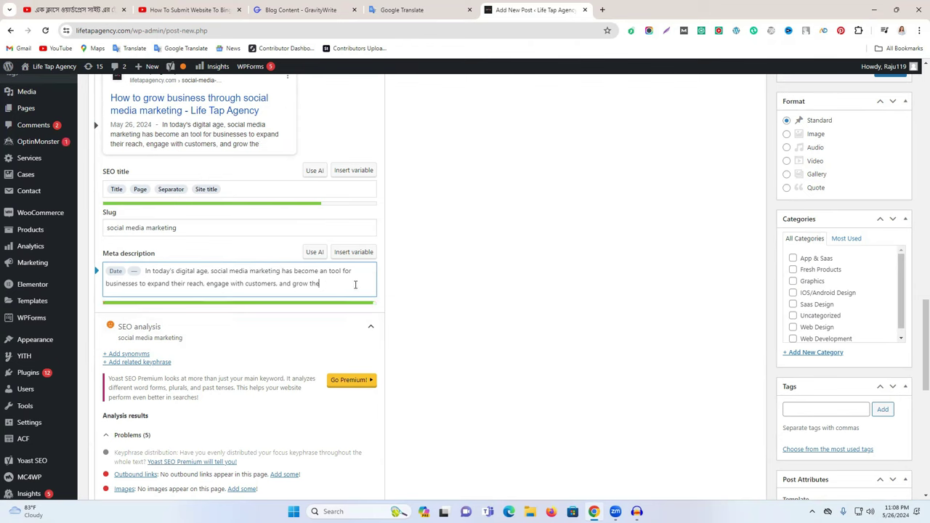
key("BackSpace")
key("BackSpace")
key("BackSpace")
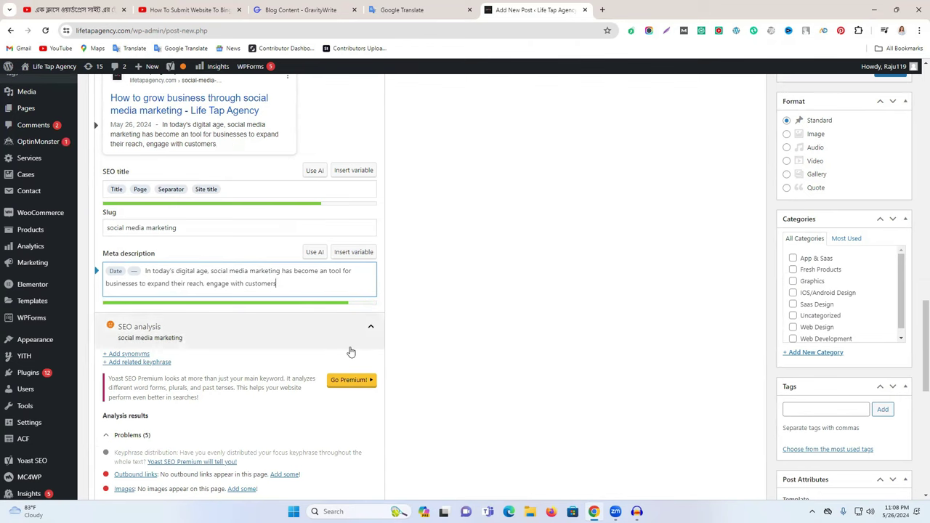
Step: Recheck the SEO analysis results for the edited meta description and the remaining link, image and subheading problems
scroll(351, 352, "up", 2)
scroll(352, 352, "down", 4)
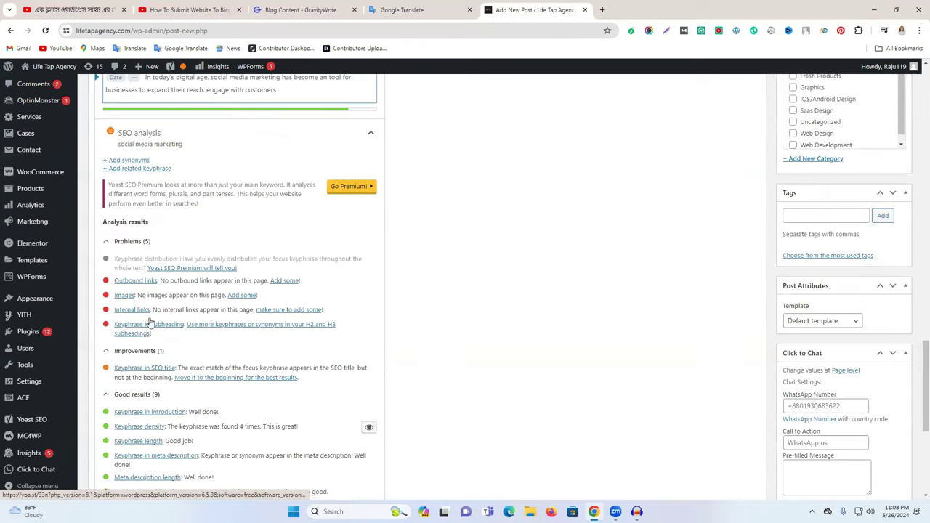
scroll(177, 313, "down", 3)
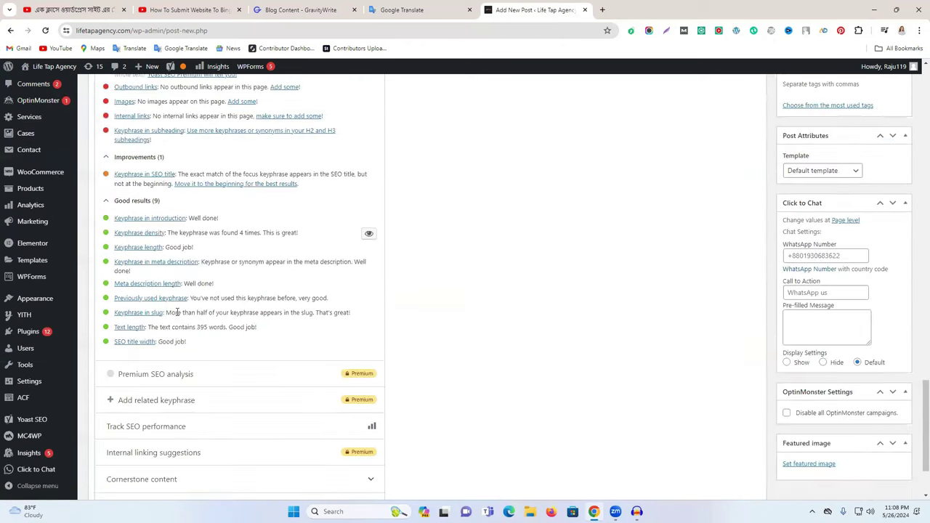
scroll(224, 328, "up", 2)
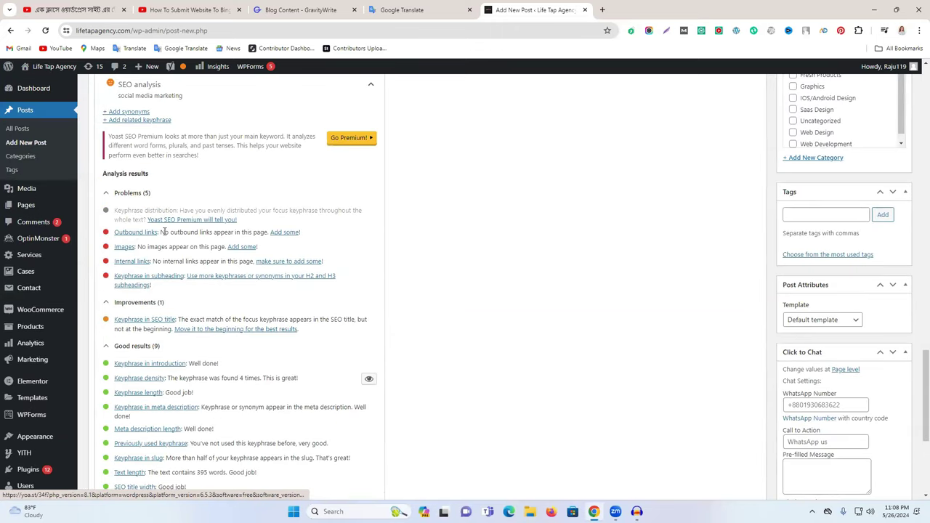
scroll(308, 212, "up", 2)
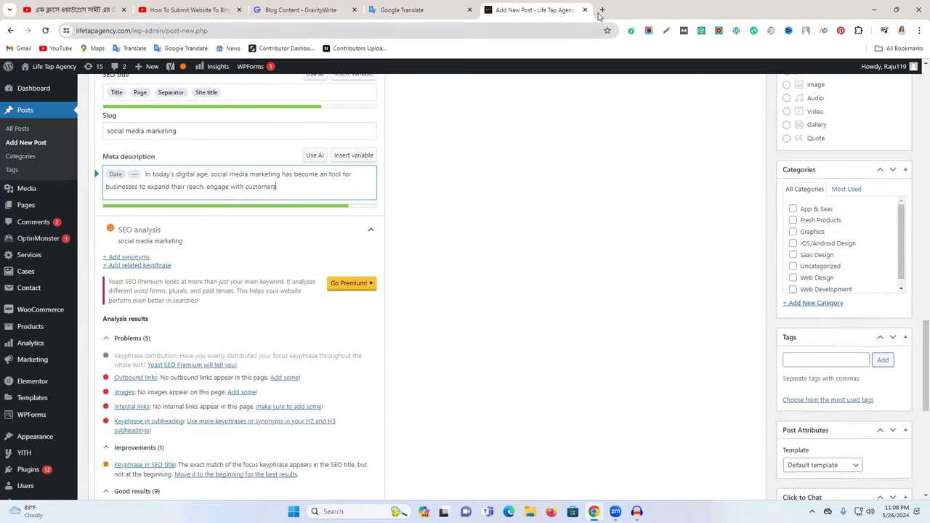
Step: Link the words "social media" in the post's introduction paragraph to newlifelearninginstitute.com, taking the address from a new browser tab
scroll(307, 212, "up", 15)
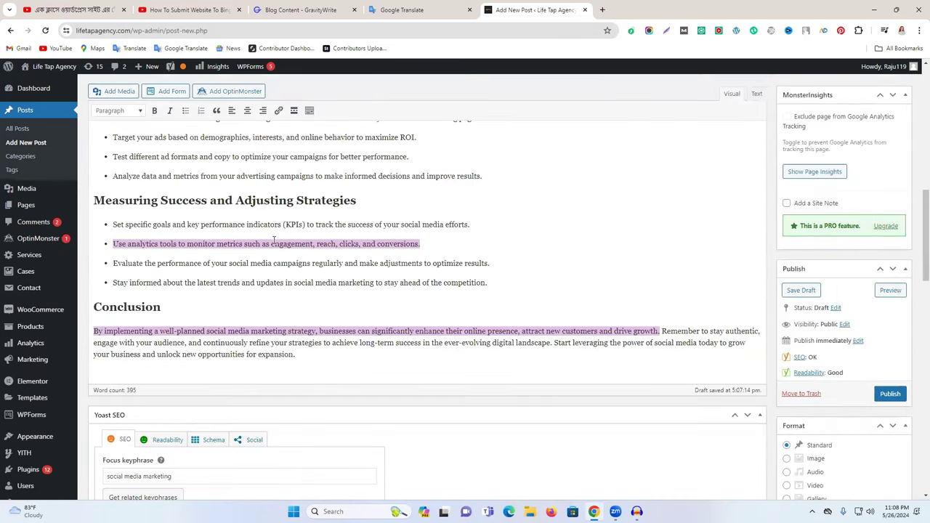
scroll(283, 247, "up", 6)
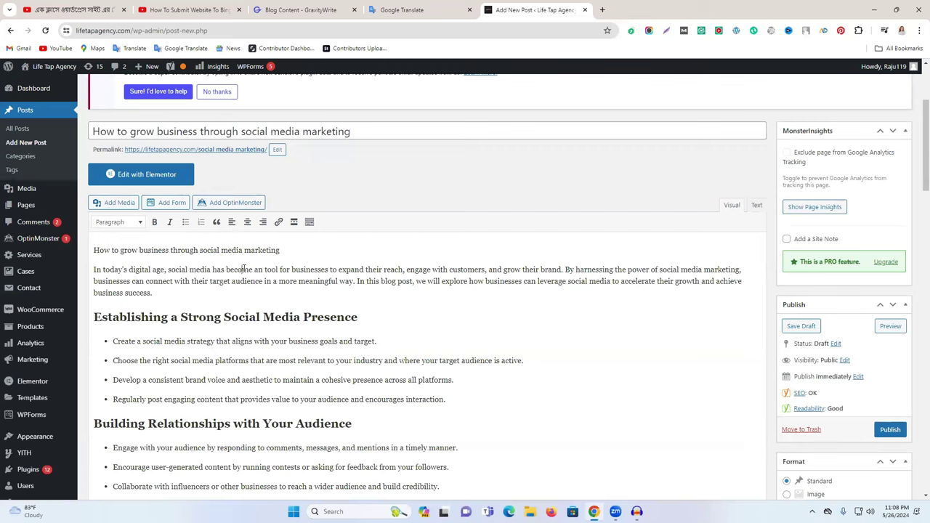
left_click_drag(211, 269, 168, 269)
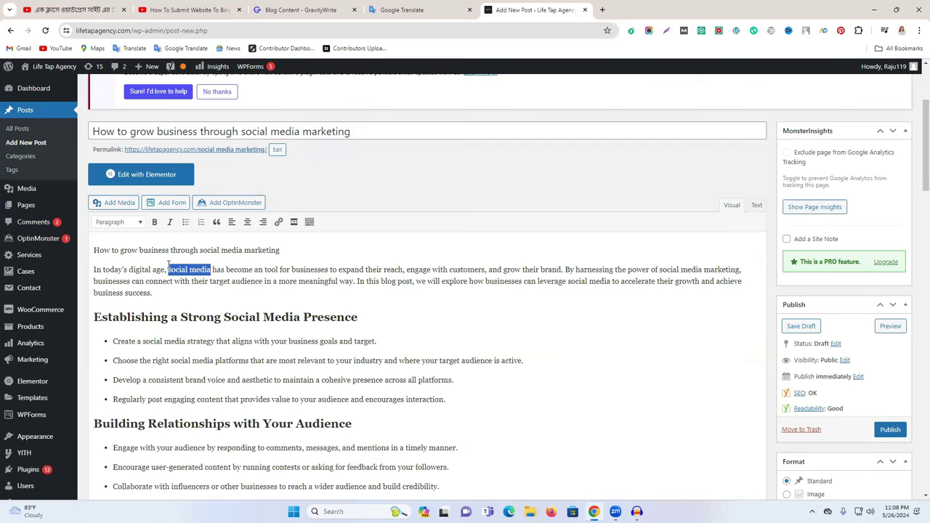
left_click(602, 10)
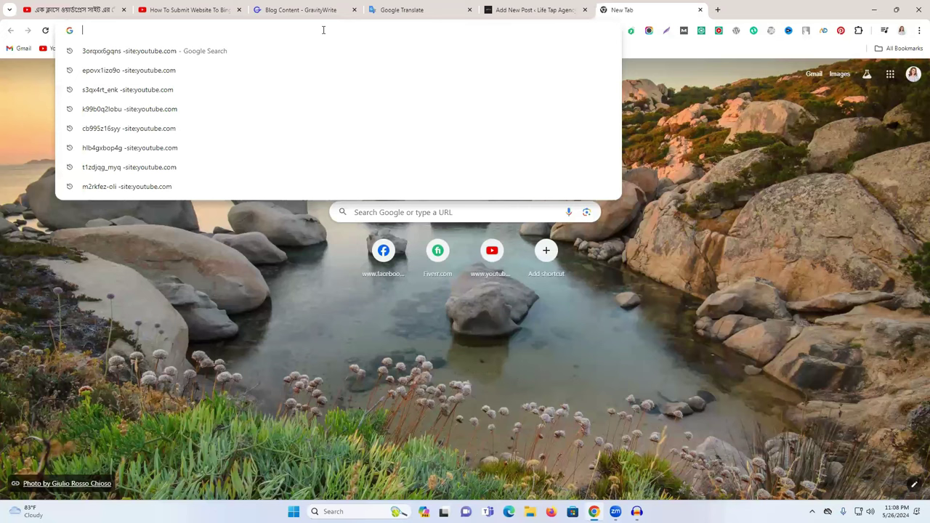
type("newlifelearninginstitute")
left_click(534, 10)
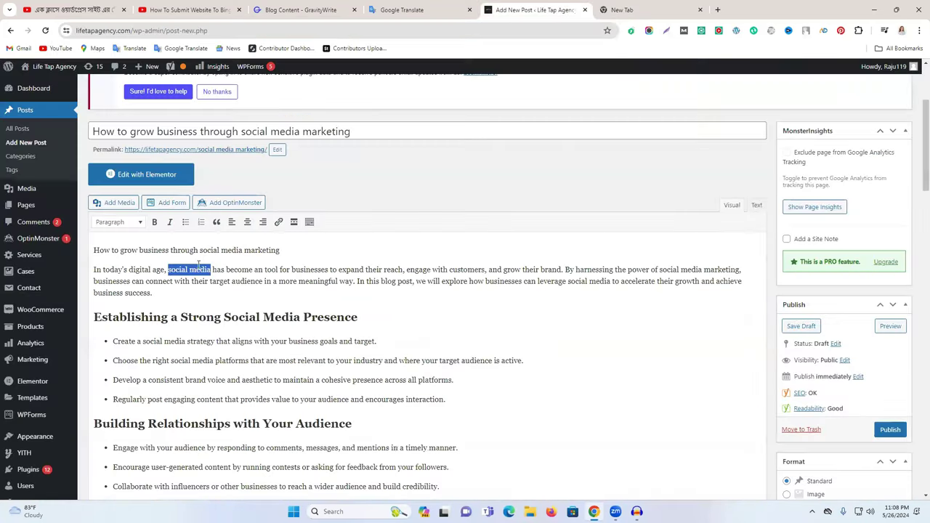
left_click(279, 224)
type("com")
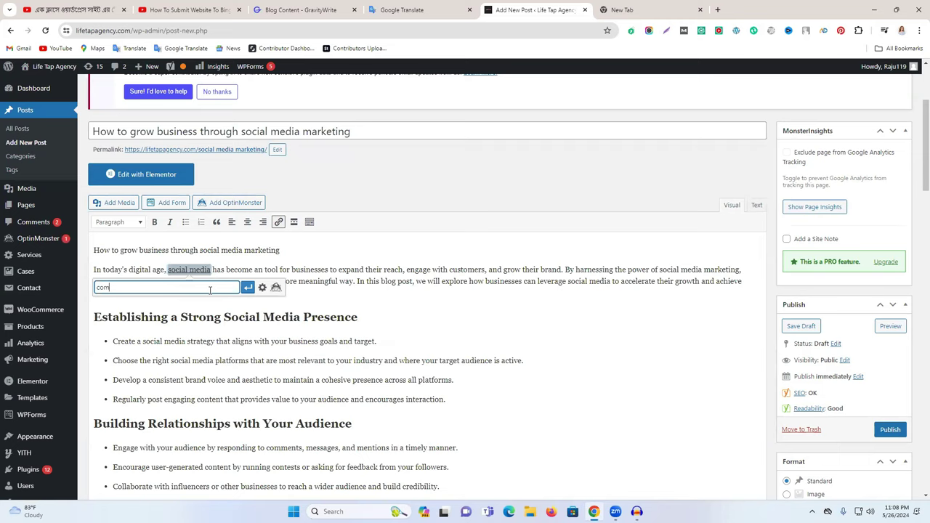
left_click(624, 8)
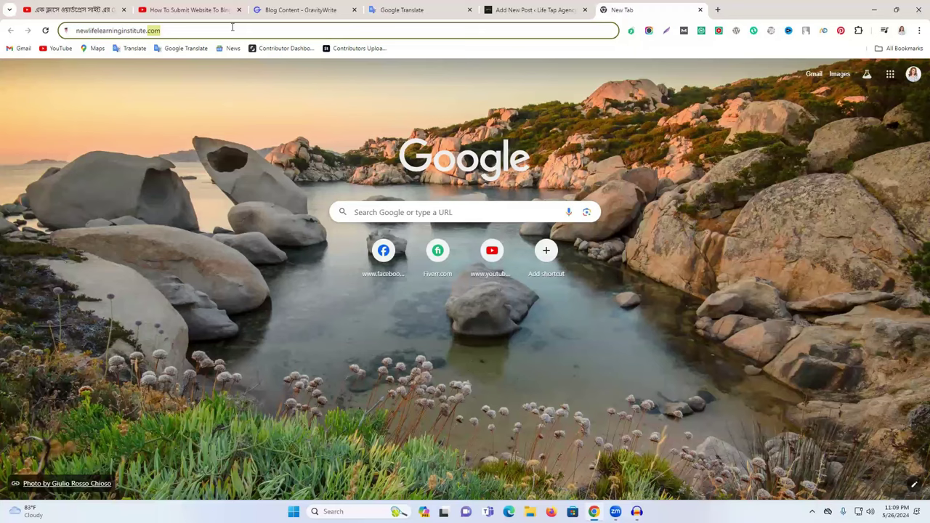
left_click(535, 7)
key("ctrl+a")
type("newlifelearninginstitute.com")
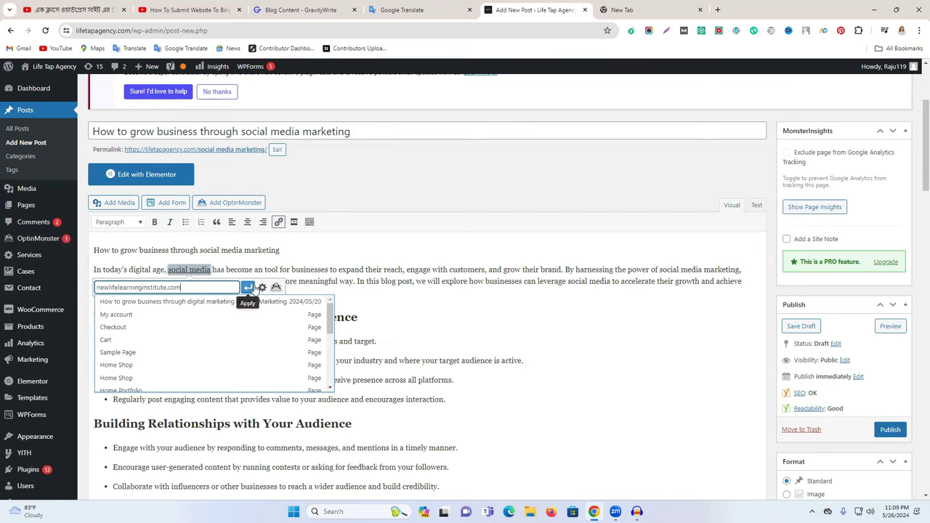
left_click(248, 287)
left_click(447, 312)
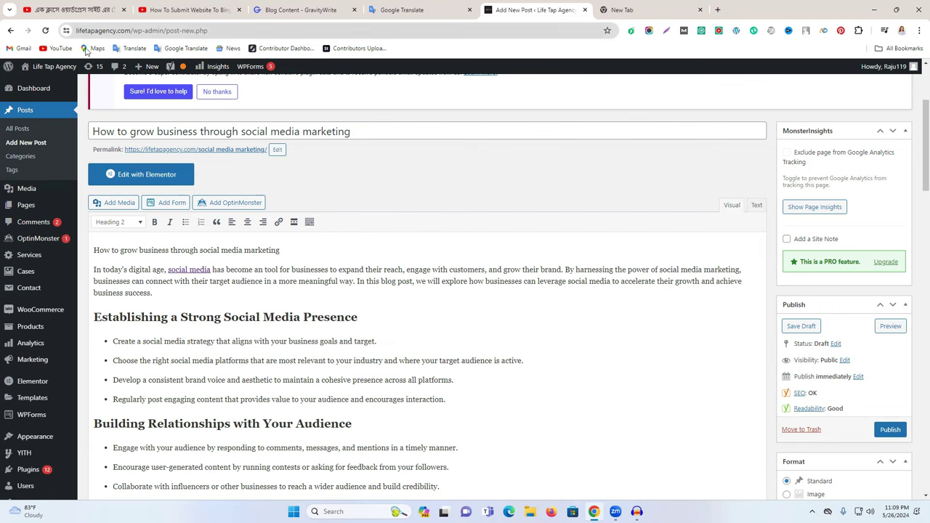
Step: Open the Life Tap Agency site in a separate tab, go to its Services page and copy the page address
mouse_move(43, 66)
right_click(37, 85)
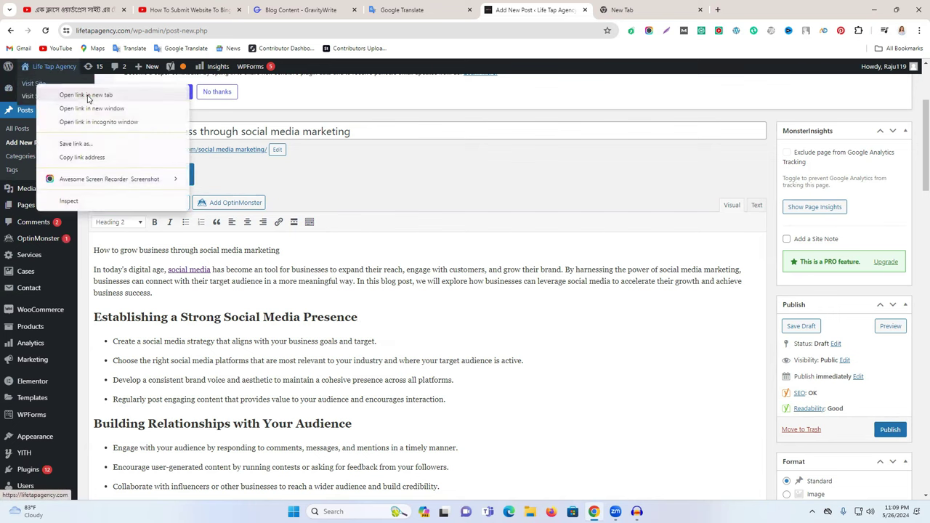
left_click(87, 95)
key("ctrl+Tab")
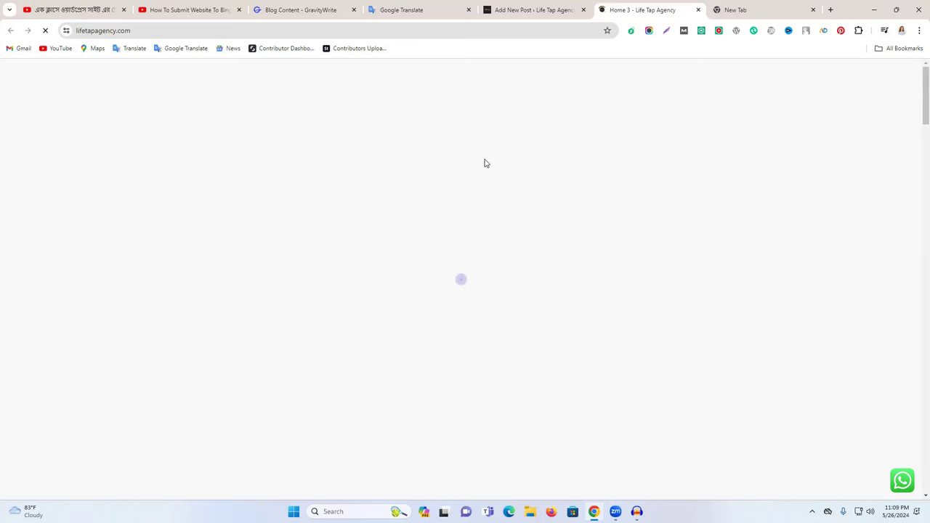
left_click(509, 122)
left_click(204, 30)
right_click(202, 31)
left_click(276, 119)
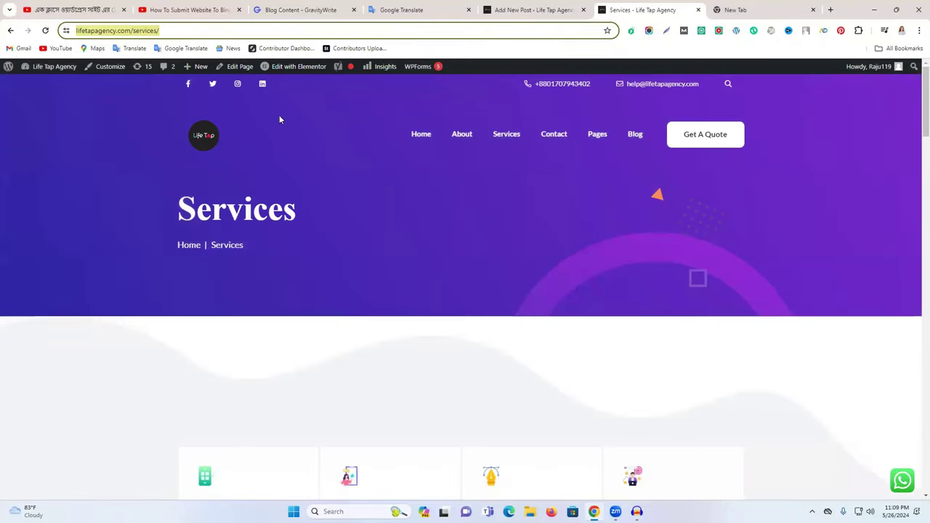
left_click(534, 9)
scroll(382, 341, "down", 2)
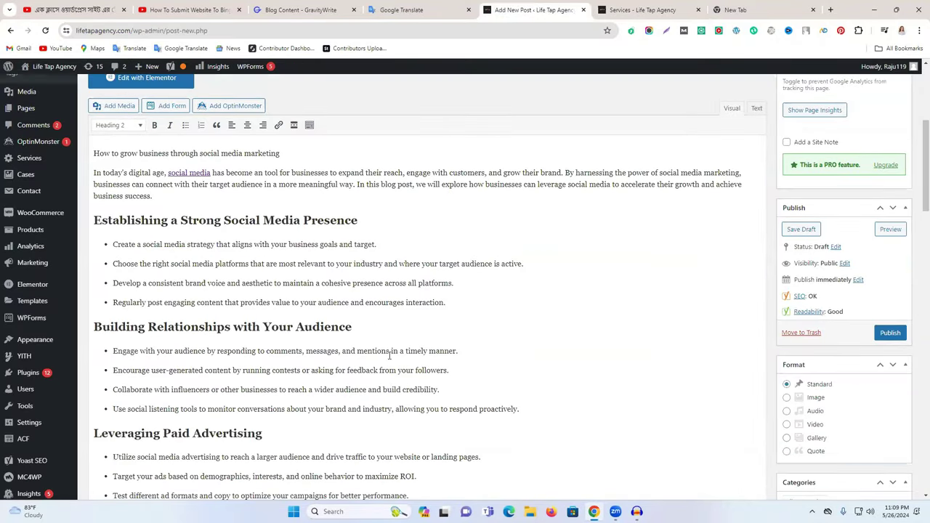
scroll(338, 356, "down", 1)
scroll(338, 356, "down", 4)
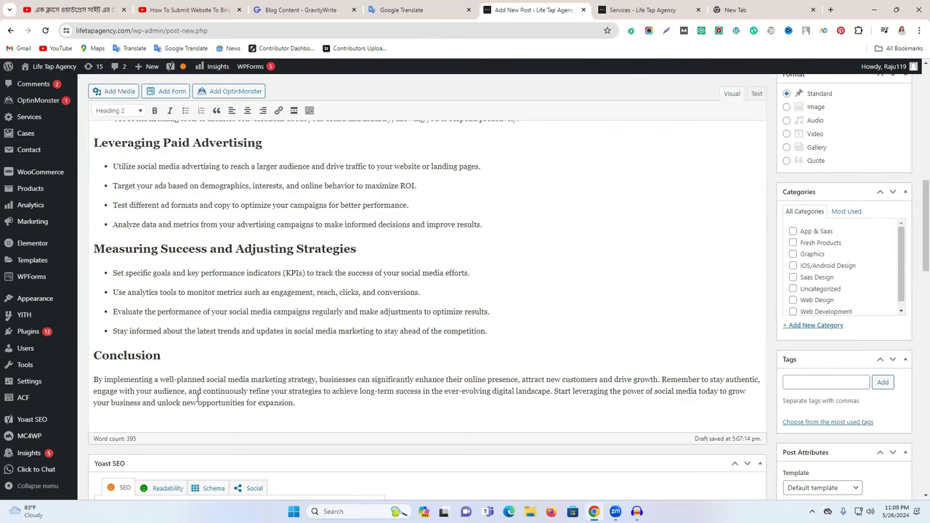
left_click_drag(207, 377, 314, 375)
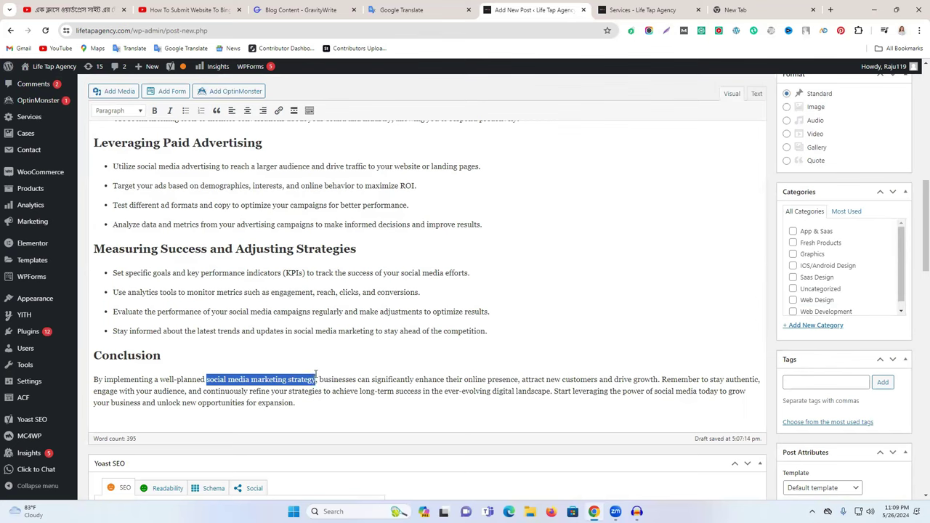
left_click(279, 110)
key("ctrl+v")
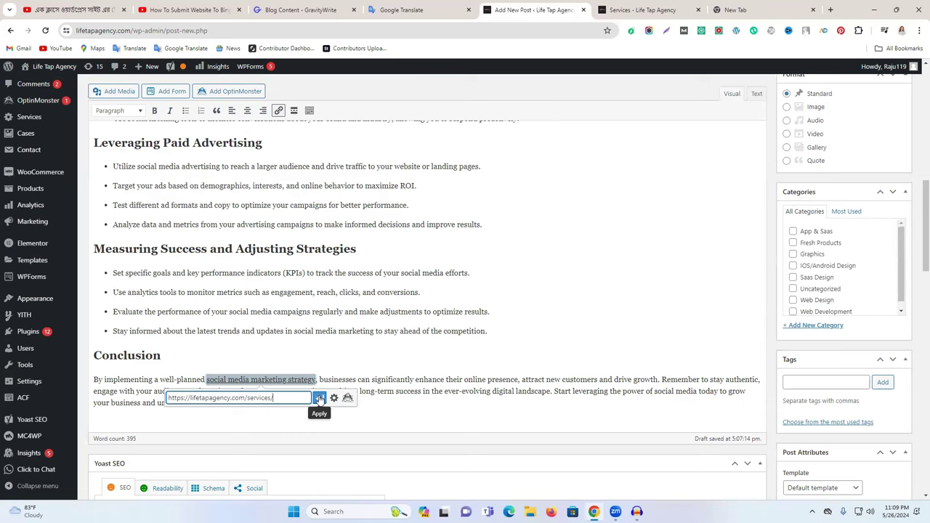
left_click(320, 398)
Step: Recheck the SEO analysis for the added outbound and internal links, and review the post's overall SEO and readability ratings
scroll(426, 407, "down", 1)
scroll(426, 407, "down", 6)
scroll(320, 320, "up", 3)
scroll(320, 320, "down", 3)
scroll(319, 318, "down", 4)
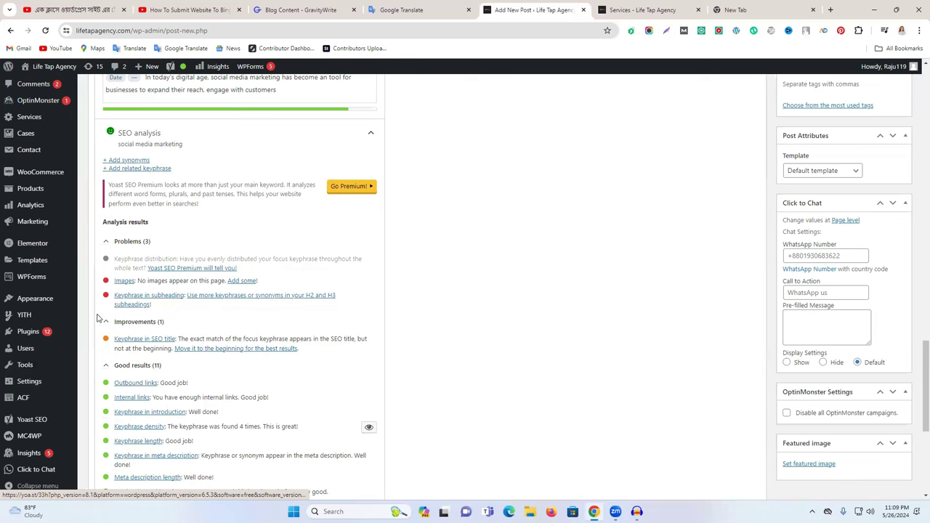
scroll(514, 397, "up", 9)
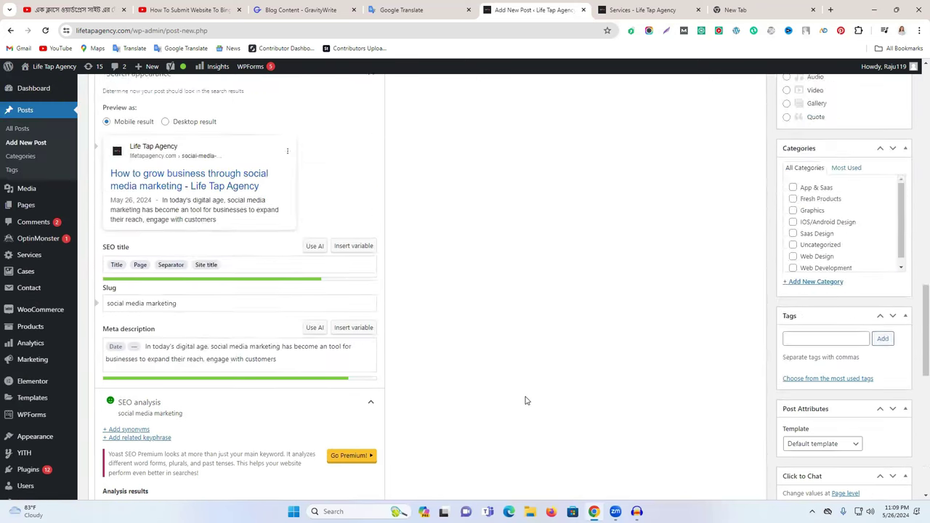
scroll(514, 397, "up", 2)
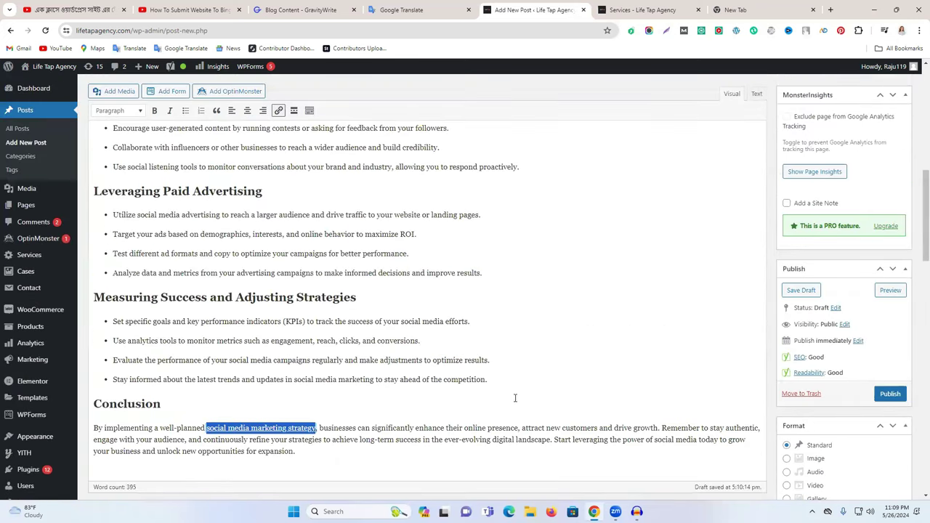
scroll(515, 398, "up", 2)
left_click_drag(843, 372, 781, 357)
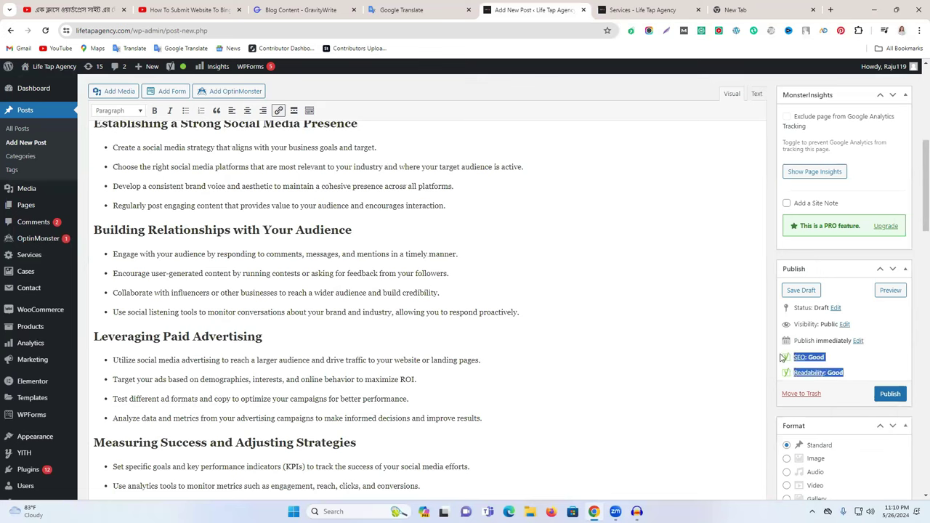
left_click(861, 368)
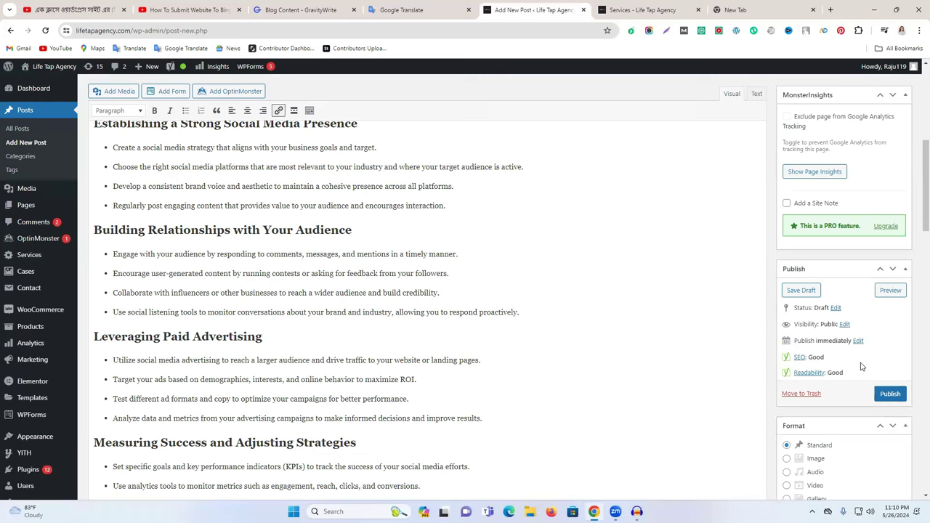
Step: Place the cursor on the blank line below the Conclusion paragraph and start uploading a media file there
scroll(499, 390, "up", 2)
scroll(499, 393, "down", 7)
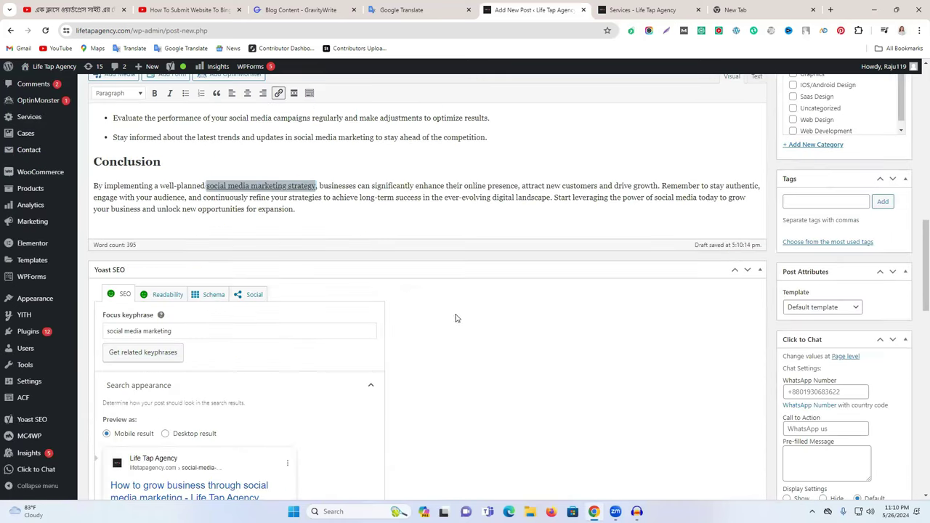
left_click(347, 221)
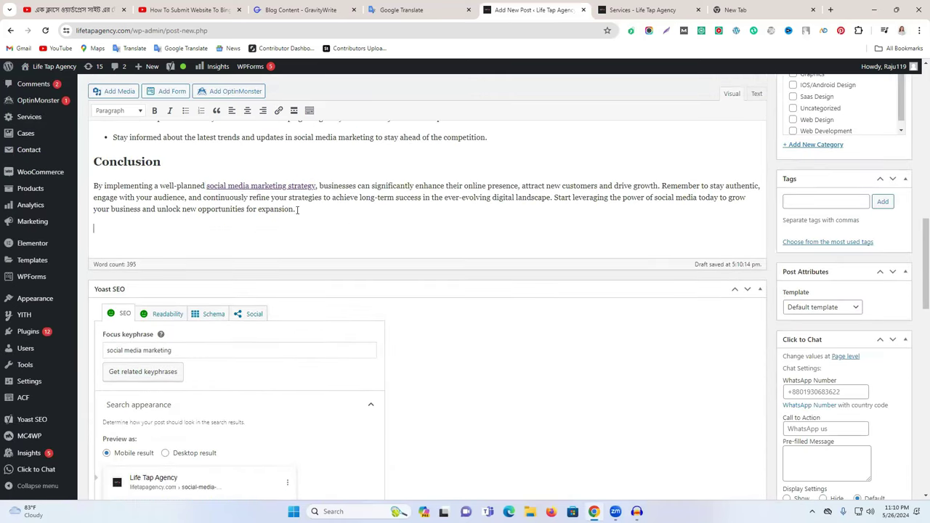
left_click(115, 93)
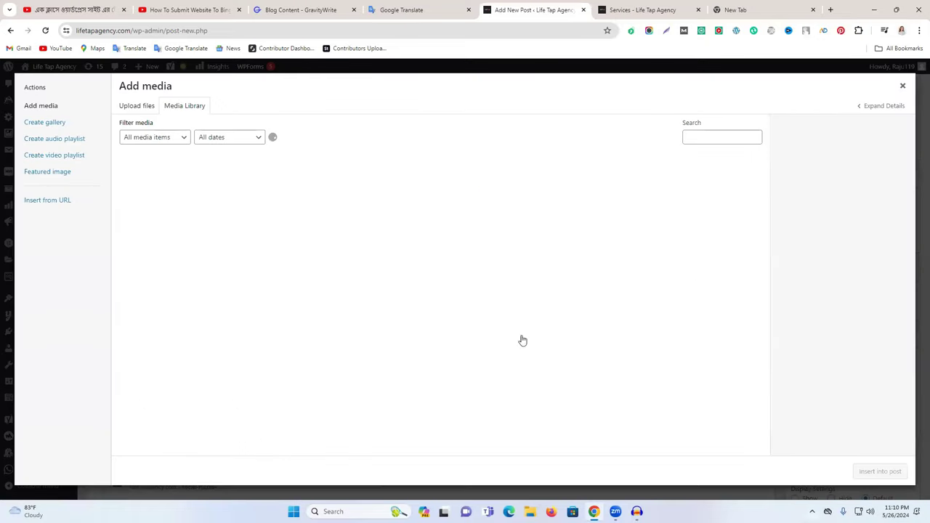
left_click(138, 106)
left_click(522, 268)
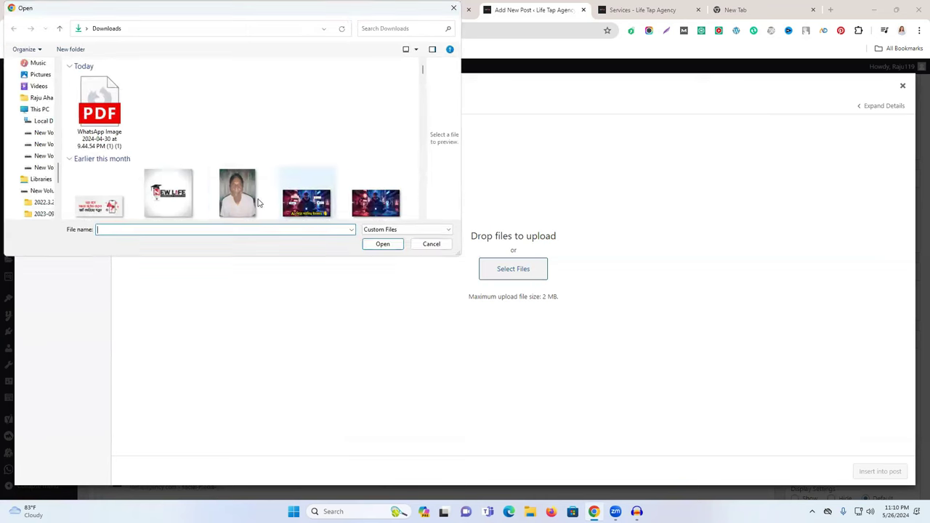
Step: Try to upload the image rafgfgfg.jpg from the Downloads folder
left_click(159, 169)
scroll(277, 146, "down", 5)
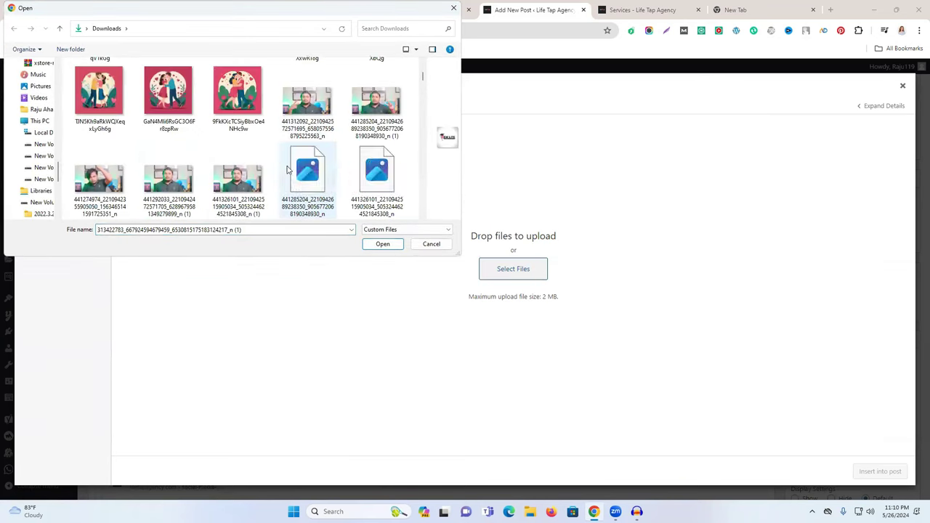
scroll(349, 116, "up", 3)
left_click(377, 102)
left_click(383, 243)
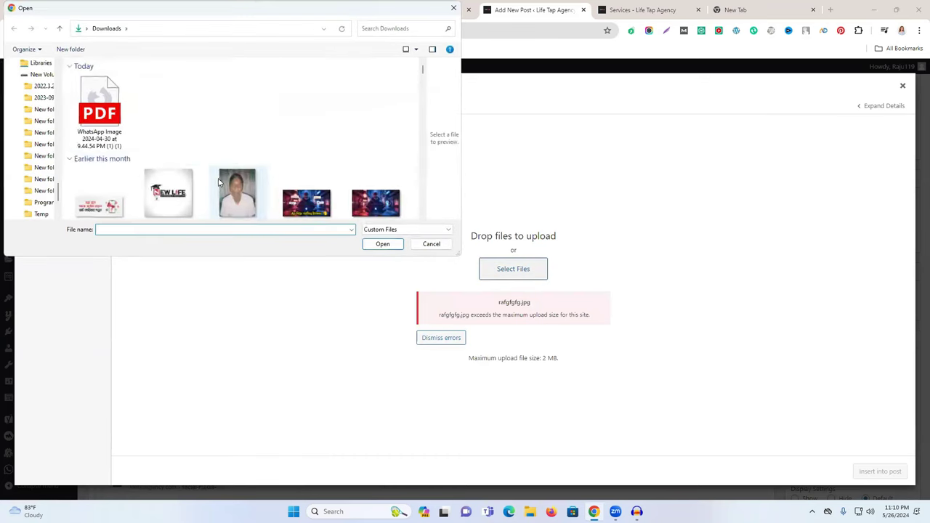
scroll(245, 180, "down", 6)
scroll(245, 180, "up", 1)
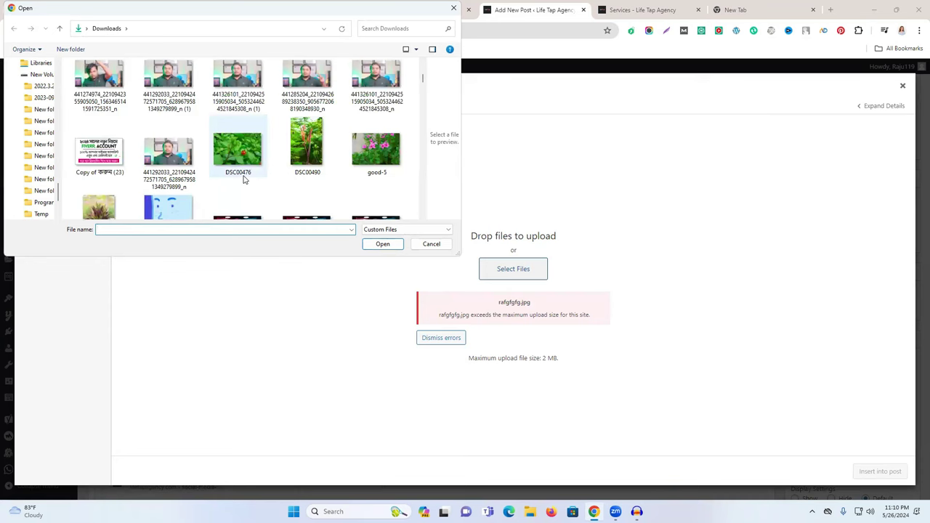
left_click(373, 86)
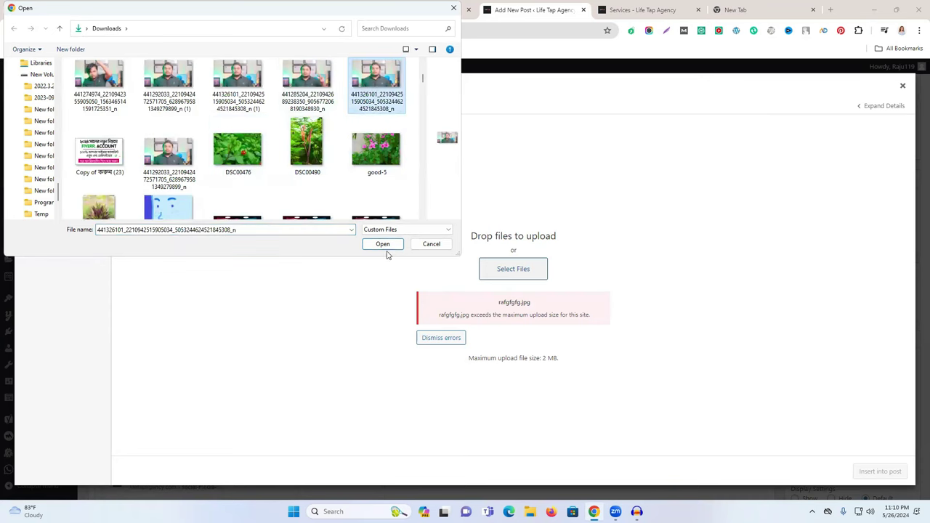
left_click(387, 247)
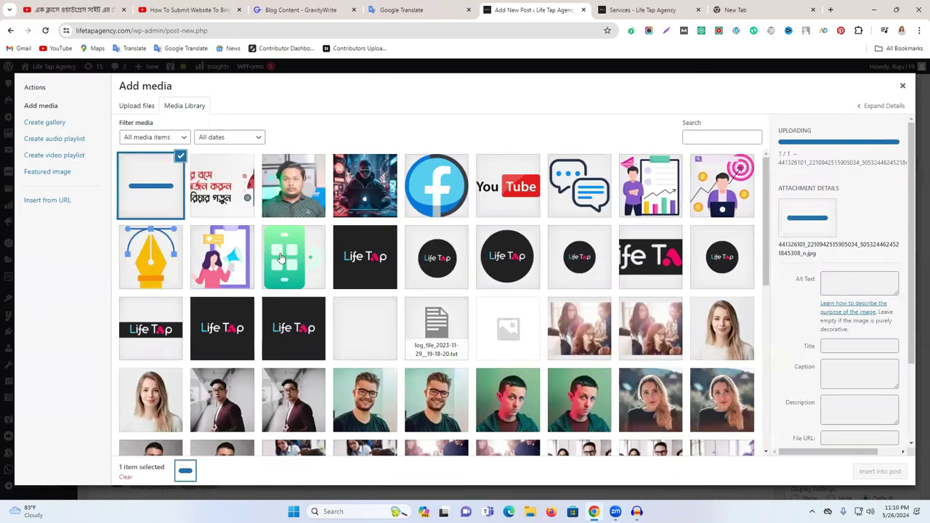
Step: Set the uploaded image's alt text to "social media marketing", copied from the Google Translate text, and insert the image into the post
left_click(869, 261)
left_click(406, 10)
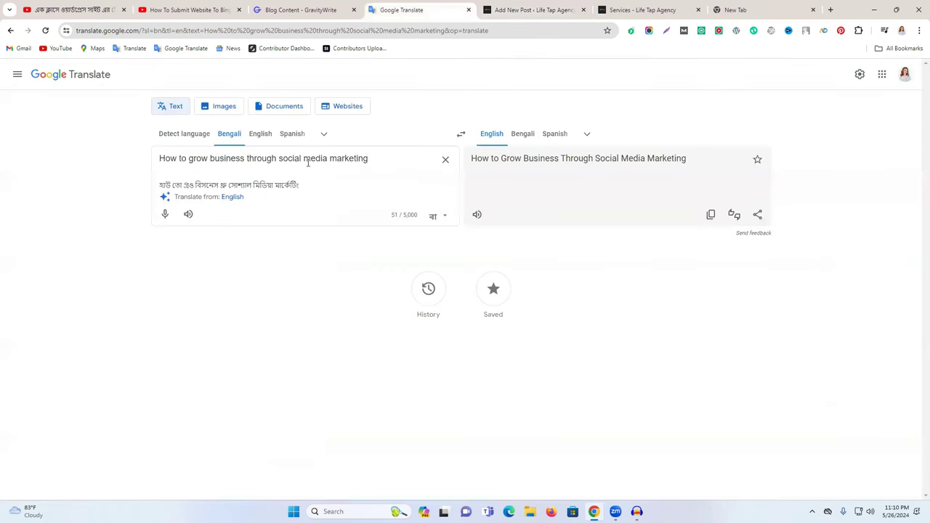
left_click_drag(281, 160, 402, 157)
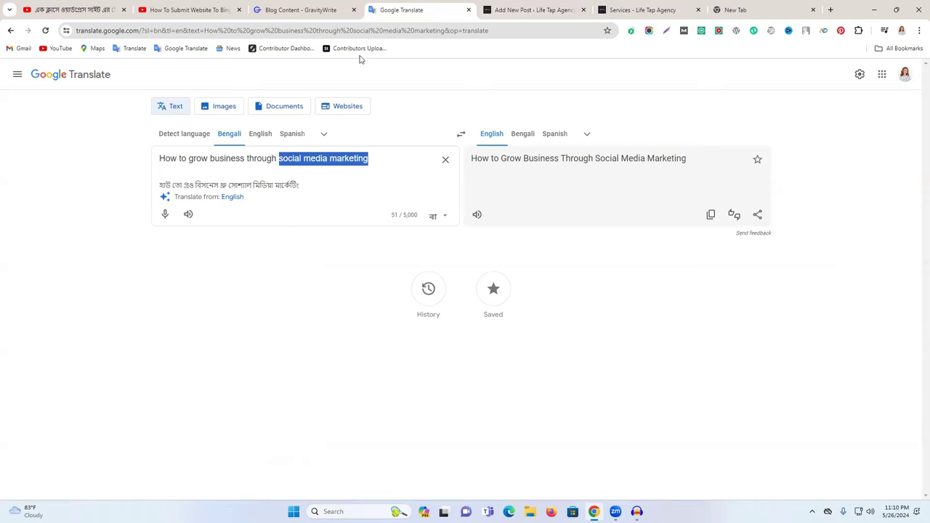
left_click(665, 9)
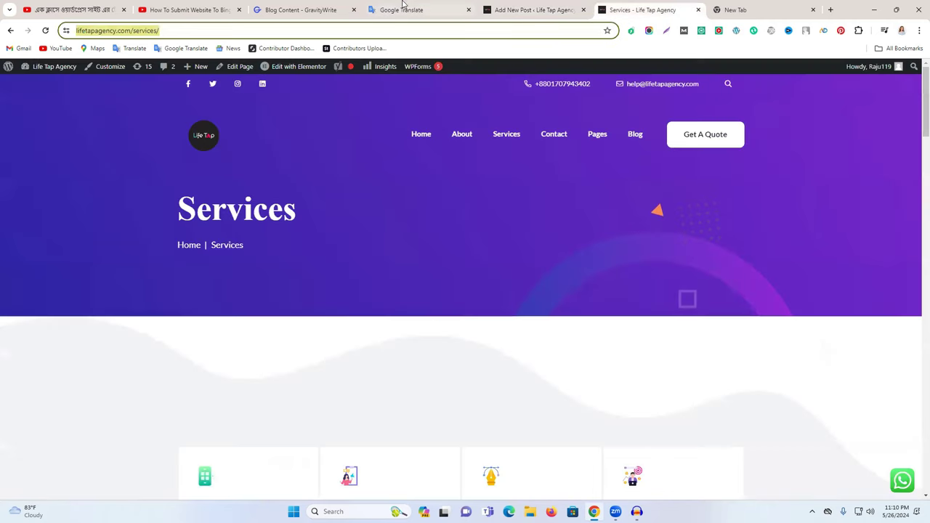
left_click(291, 9)
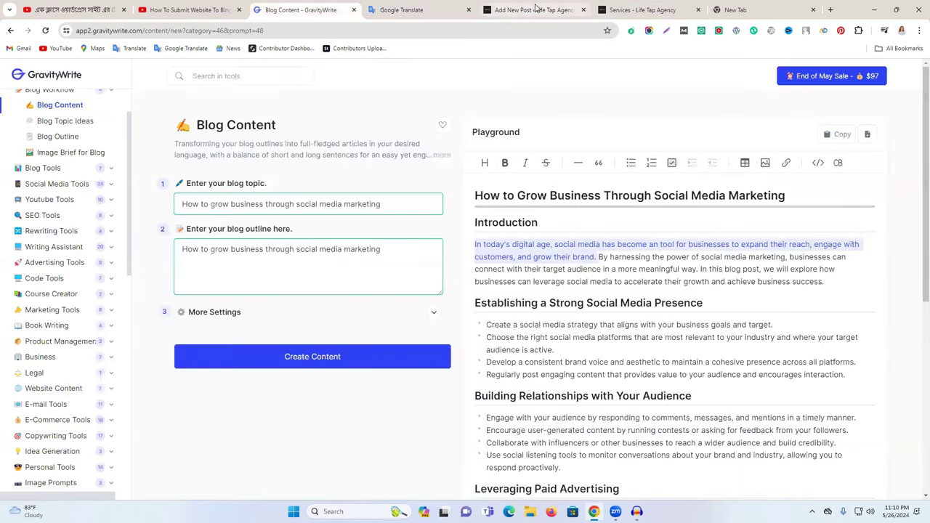
left_click(535, 9)
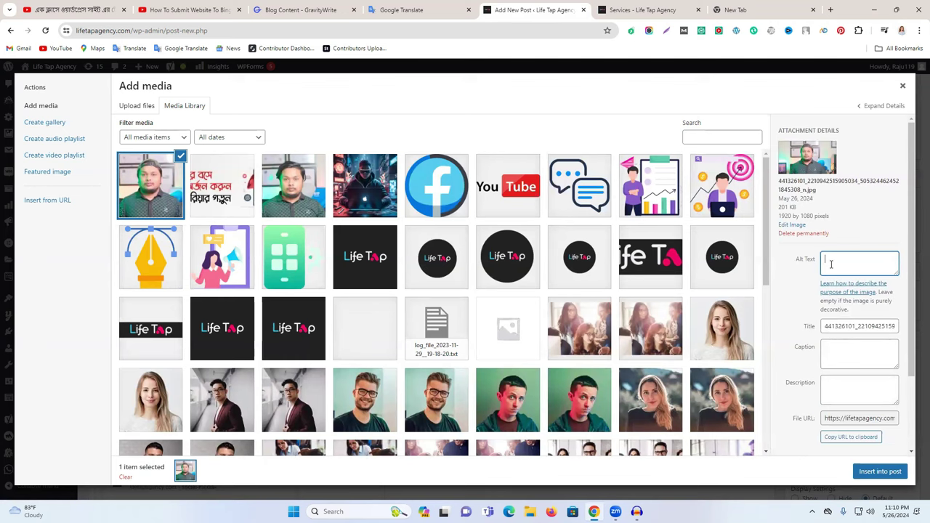
key("ctrl+v")
left_click(877, 472)
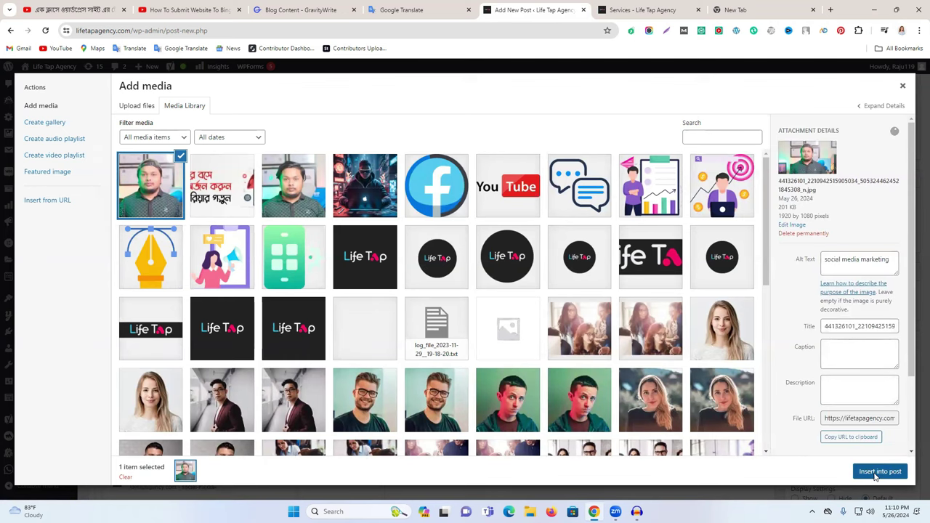
Step: Move the inserted image from the start of the post down through the sections to the Conclusion heading
scroll(478, 318, "up", 15)
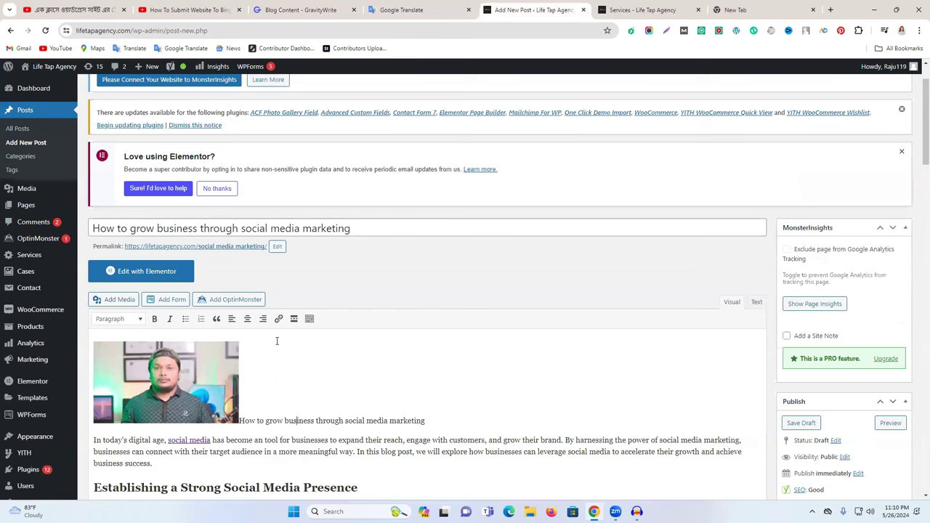
left_click(175, 394)
left_click_drag(175, 394, 509, 436)
scroll(509, 437, "down", 1)
left_click_drag(445, 374, 479, 486)
scroll(583, 452, "down", 3)
left_click_drag(494, 391, 485, 471)
scroll(508, 434, "down", 3)
left_click_drag(193, 265, 317, 434)
scroll(317, 435, "down", 3)
left_click_drag(247, 209, 446, 306)
left_click_drag(285, 184, 369, 280)
left_click(327, 258)
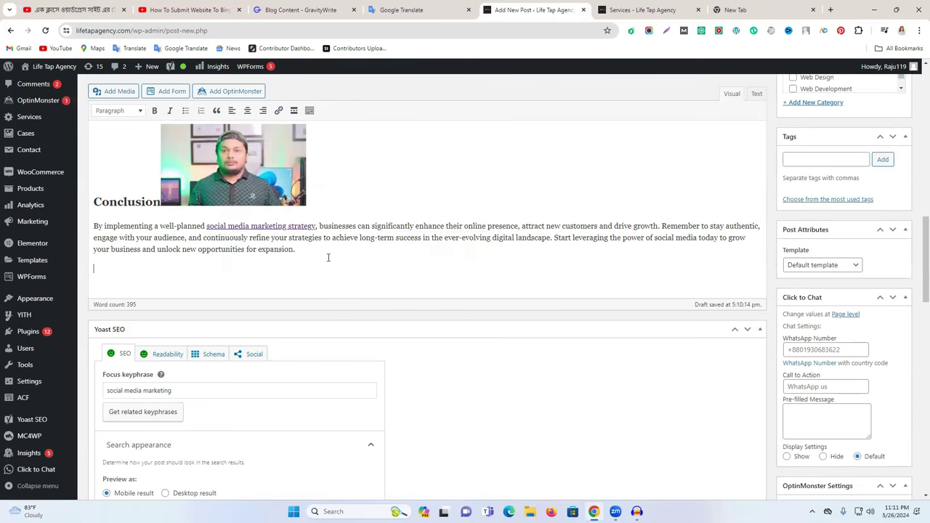
Step: Place the image on its own line below the Conclusion paragraph and enlarge it to the full text width
left_click_drag(282, 145, 339, 254)
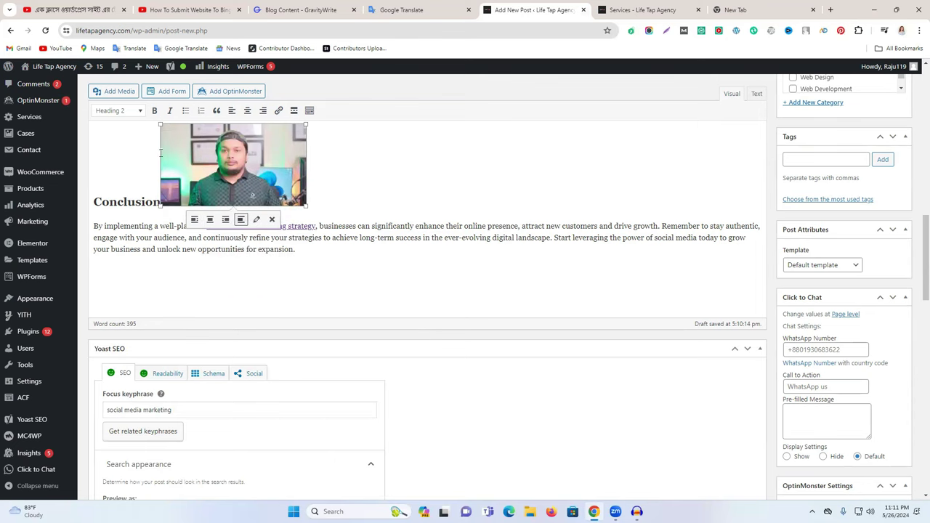
left_click_drag(160, 124, 248, 173)
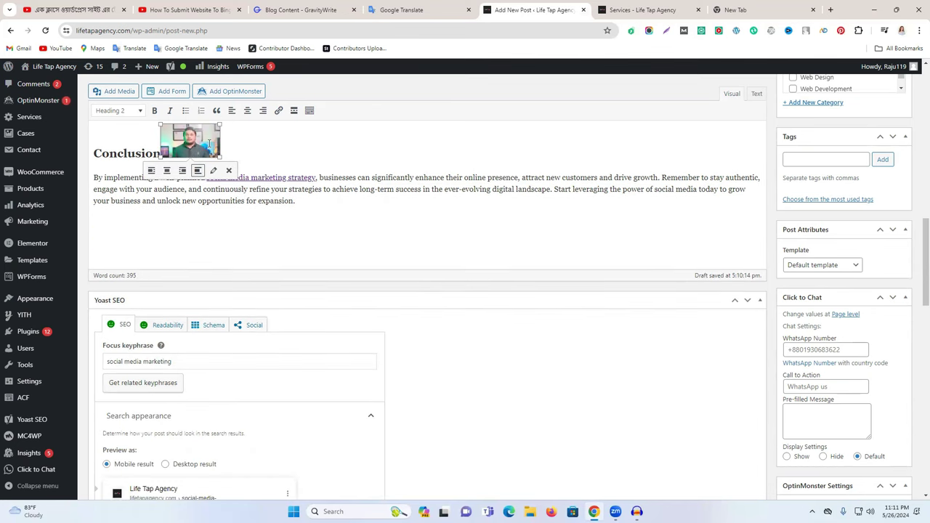
left_click_drag(190, 141, 225, 231)
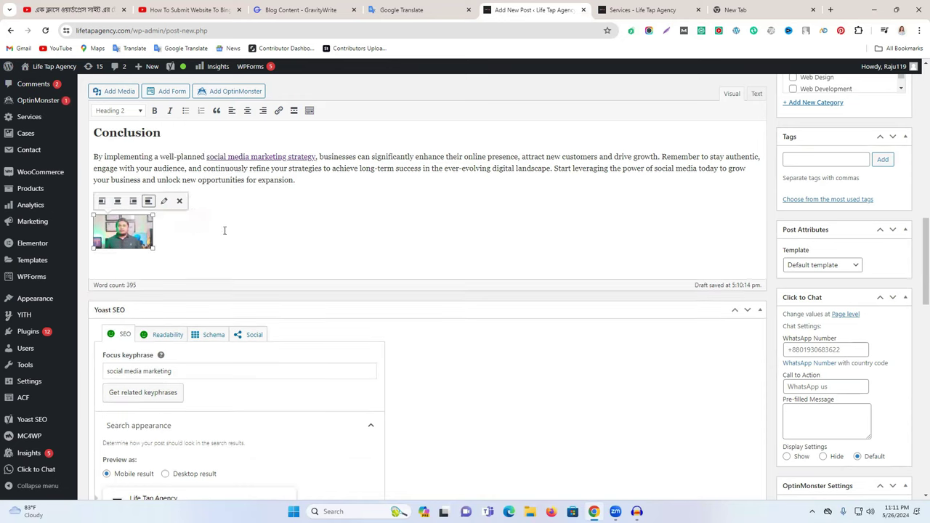
left_click_drag(150, 247, 620, 234)
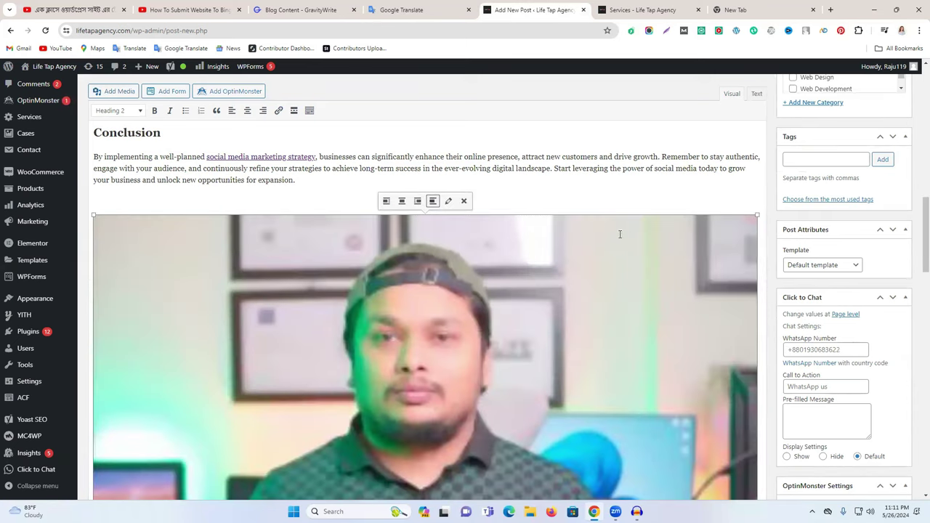
Step: Recheck the Yoast SEO analysis for the image and keyphrase results, and highlight the keyphrase occurrences in the text
scroll(582, 243, "down", 3)
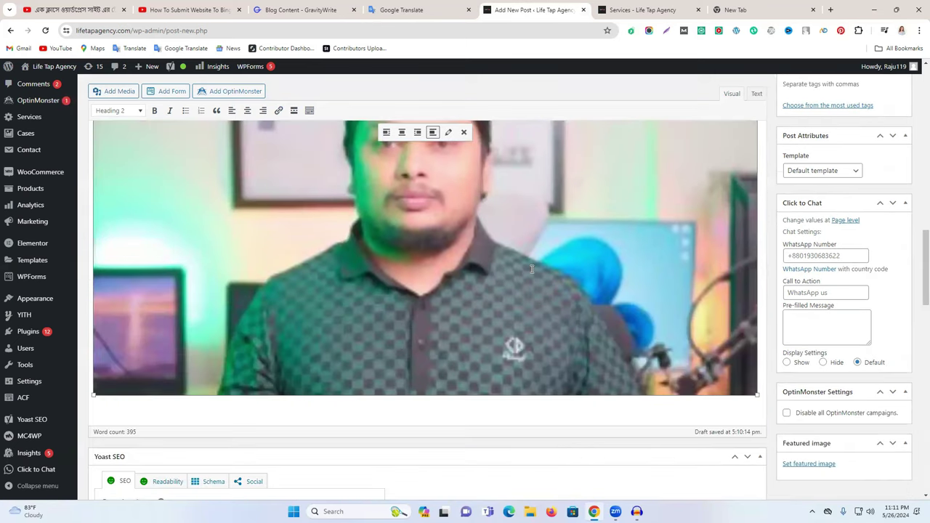
scroll(499, 338, "down", 3)
scroll(498, 339, "down", 5)
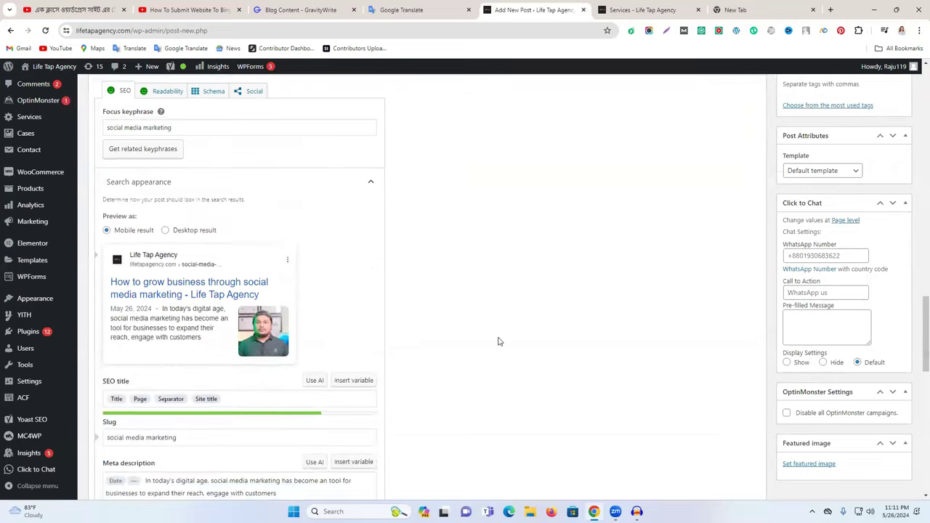
scroll(499, 342, "down", 3)
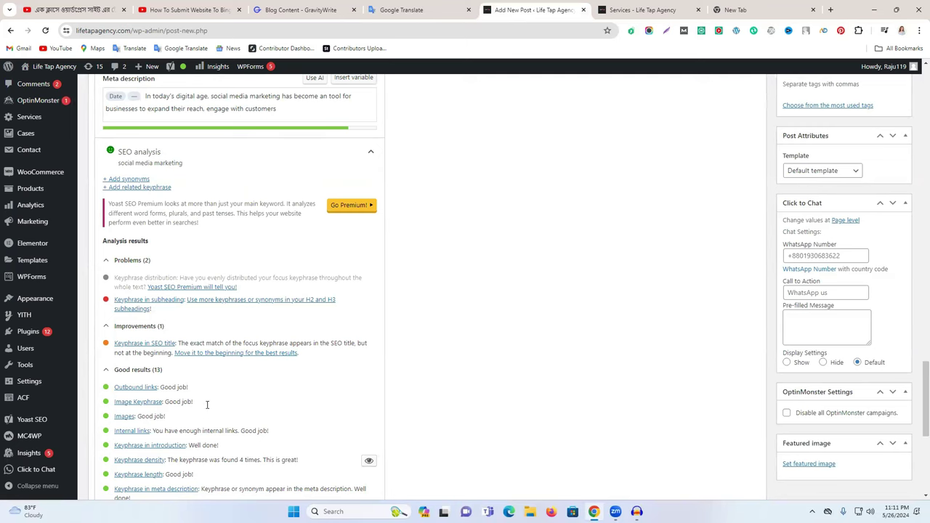
scroll(281, 402, "down", 2)
left_click(369, 367)
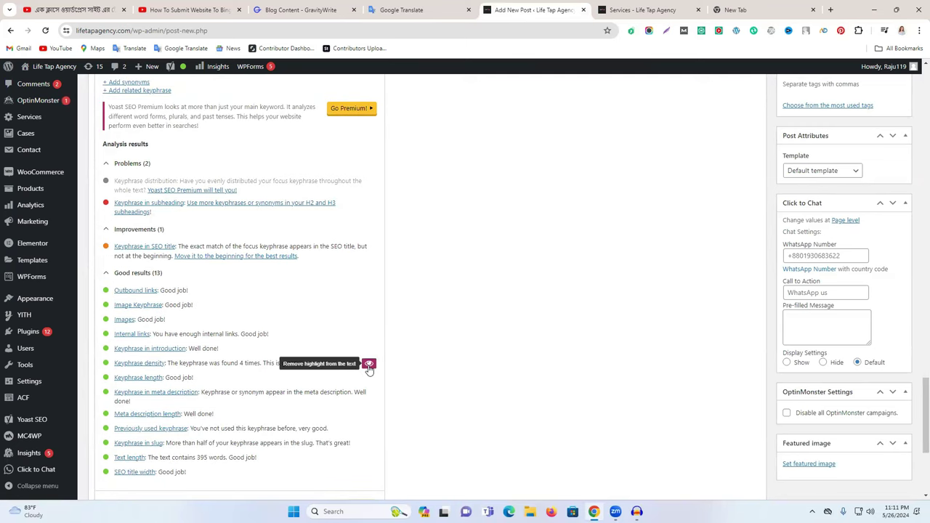
Step: Format the post's opening line "How to grow business through social media marketing" as Heading 2
scroll(235, 288, "up", 2)
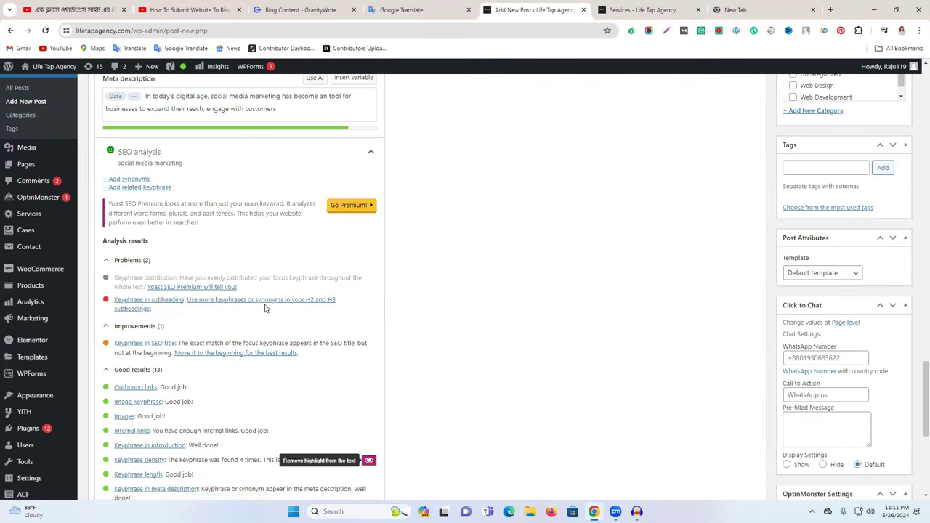
scroll(354, 306, "up", 2)
scroll(356, 309, "up", 10)
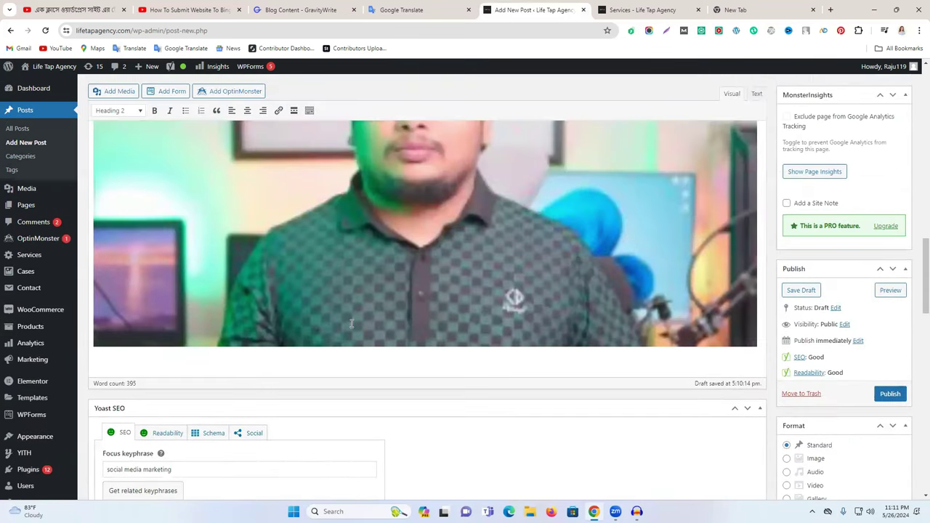
scroll(228, 251, "up", 10)
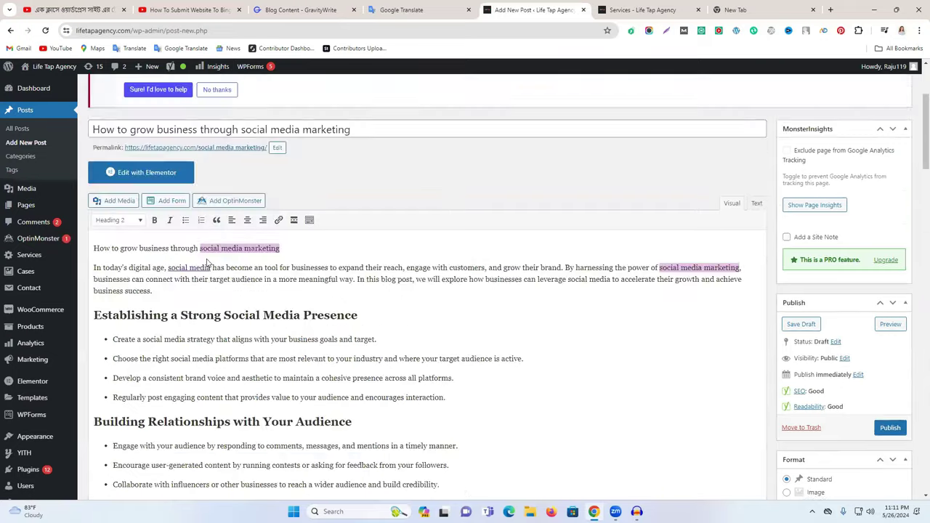
scroll(251, 361, "up", 2)
scroll(218, 334, "down", 2)
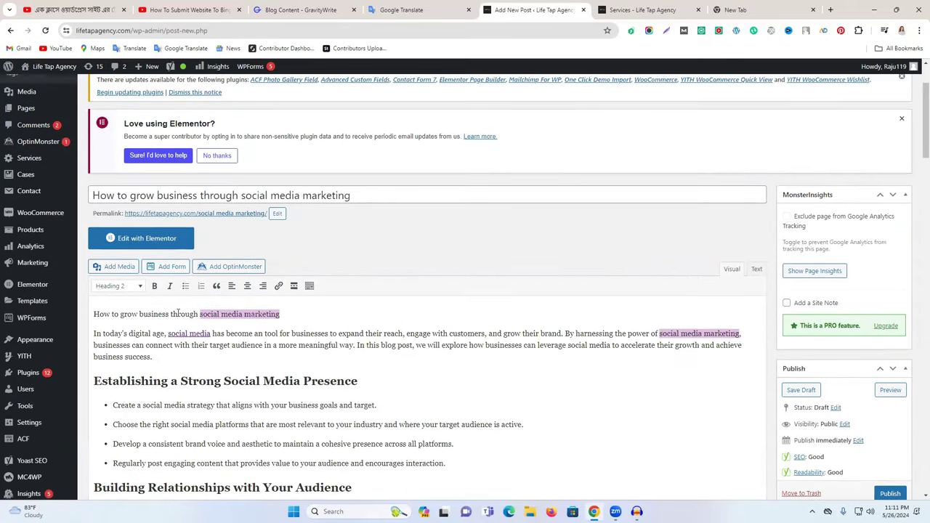
left_click(172, 314)
triple_click(172, 314)
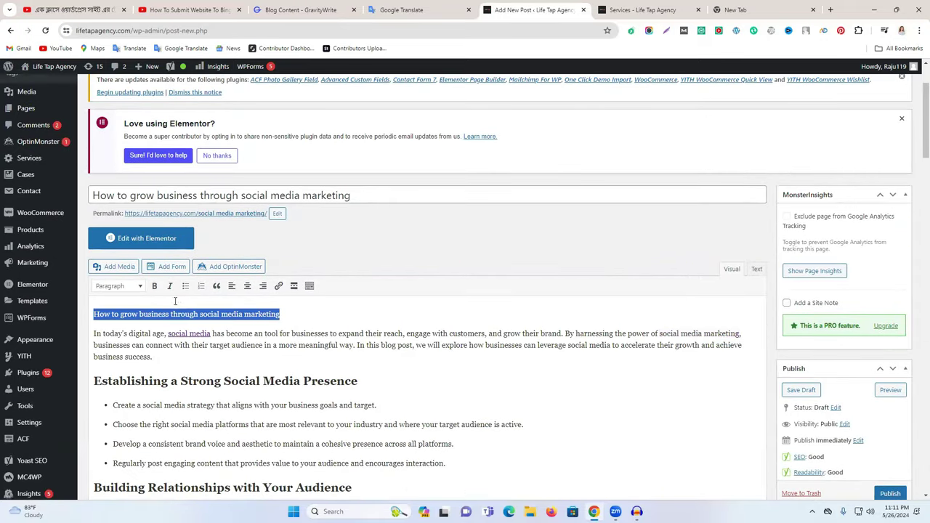
left_click(138, 288)
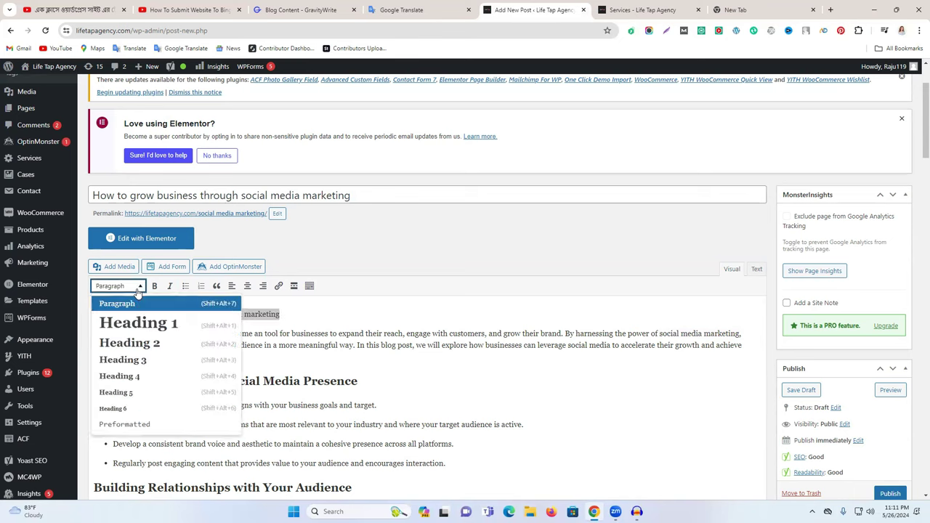
left_click(149, 341)
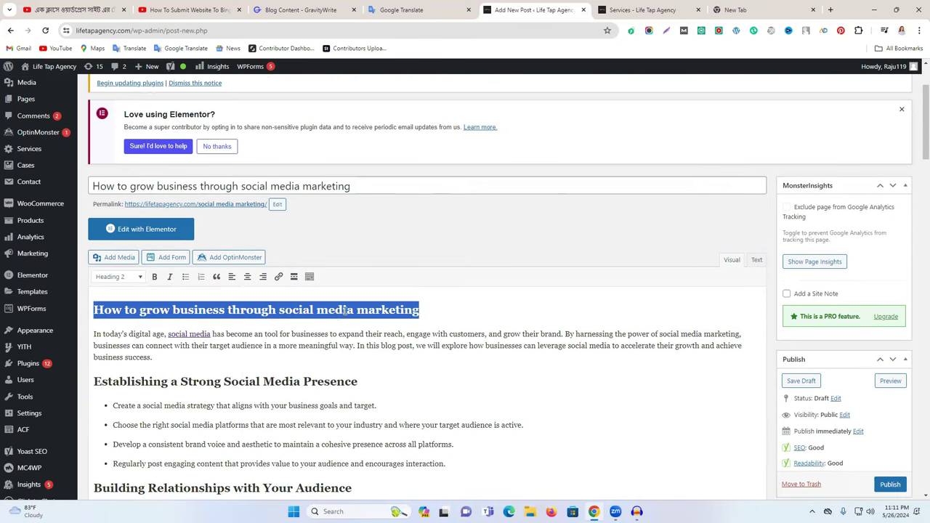
Step: Copy the opening heading to the blank line between the Conclusion paragraph and the image, and format the copy as Heading 3
left_click(317, 311)
triple_click(287, 311)
key("ctrl+c")
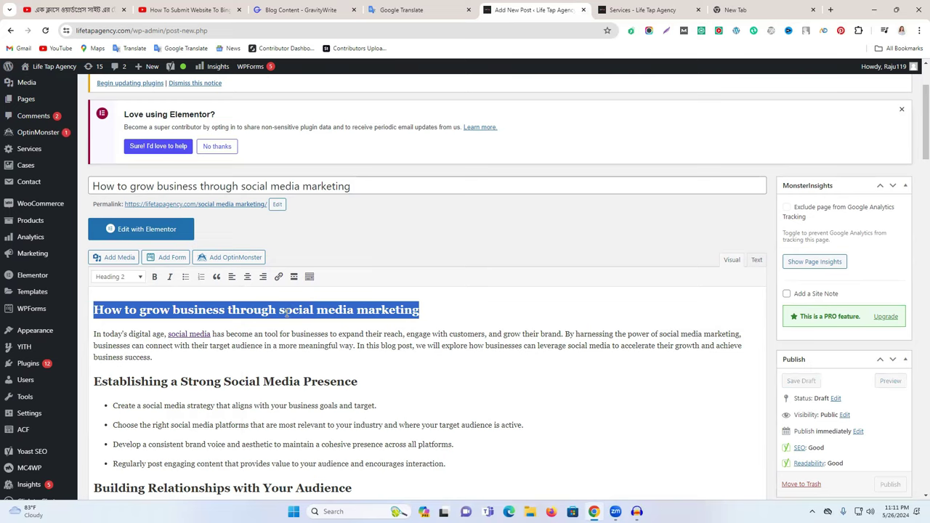
scroll(287, 313, "down", 8)
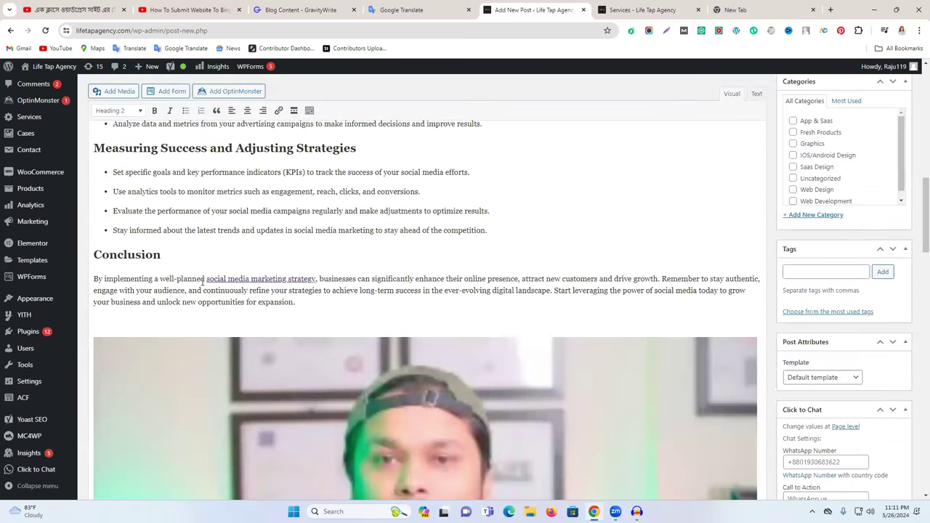
scroll(202, 282, "down", 2)
key("ctrl+v")
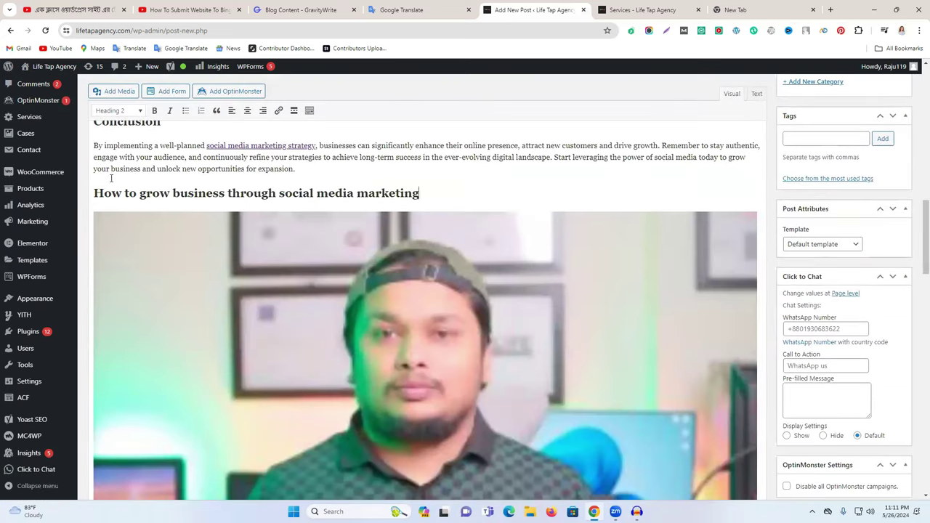
left_click(120, 110)
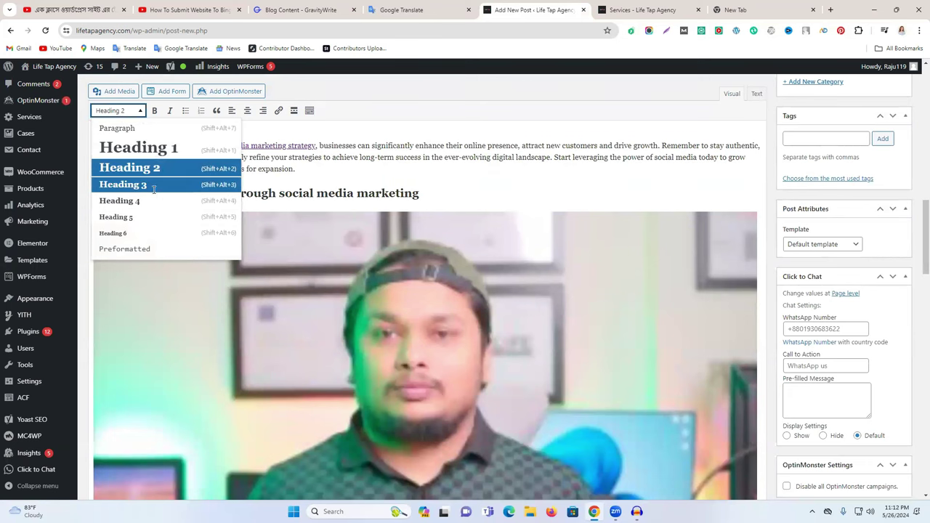
left_click(138, 184)
Step: Recheck the SEO analysis and add the tag "How to grow business through social media marketing" to the post
scroll(347, 283, "down", 3)
scroll(347, 284, "down", 9)
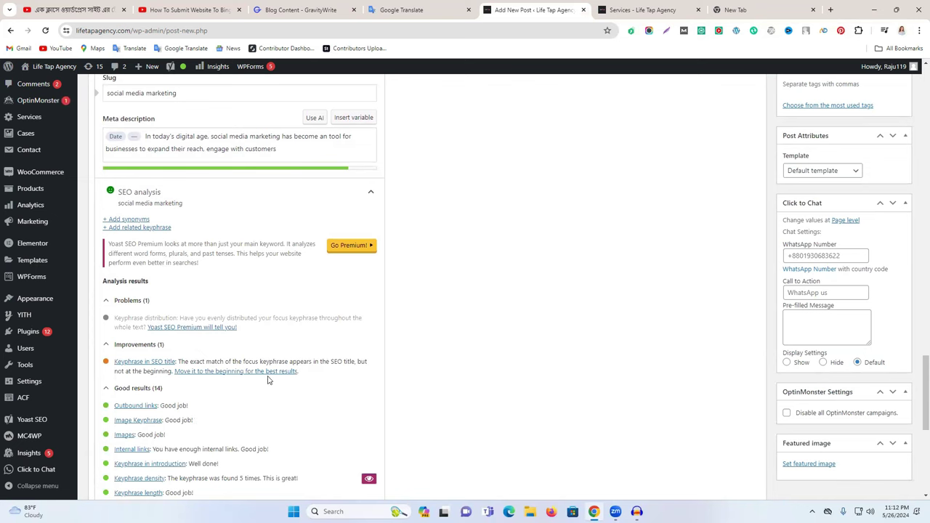
scroll(268, 377, "down", 5)
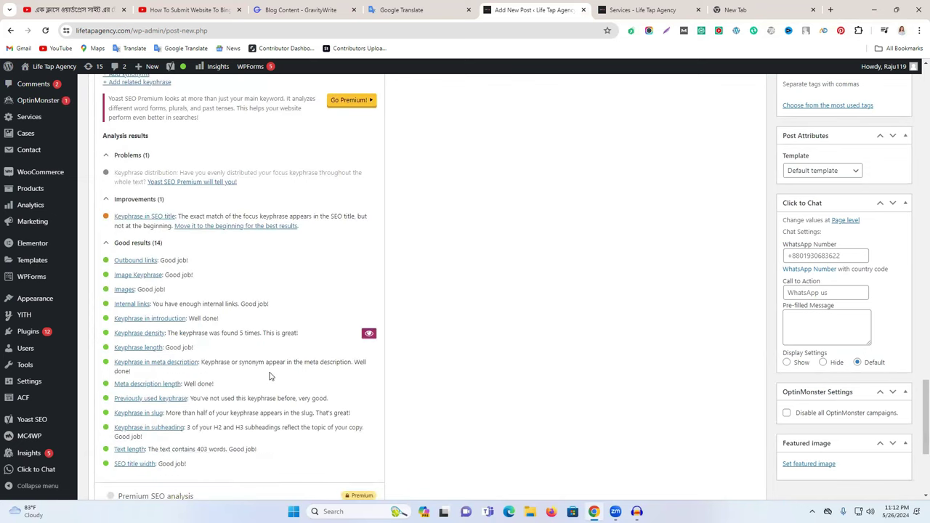
scroll(270, 375, "up", 8)
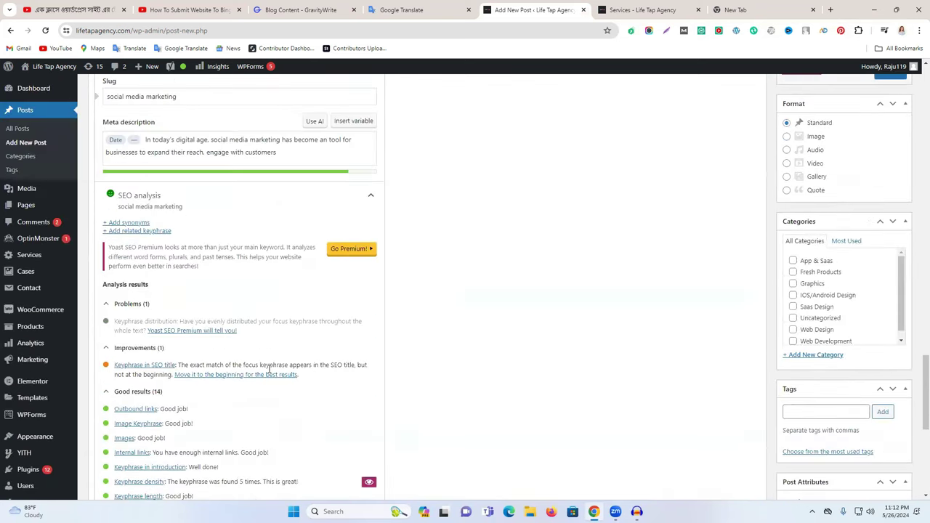
scroll(338, 373, "down", 3)
scroll(338, 373, "down", 2)
left_click(821, 308)
key("ctrl+v")
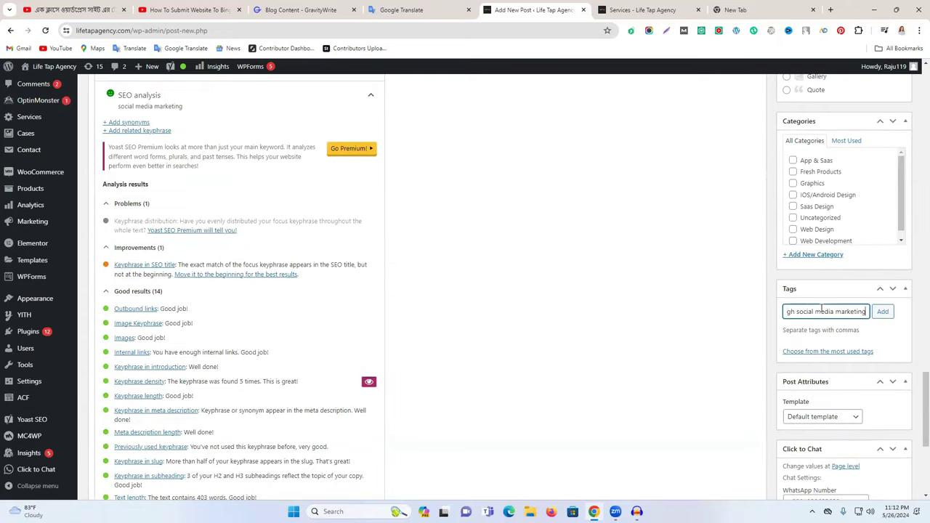
key("Return")
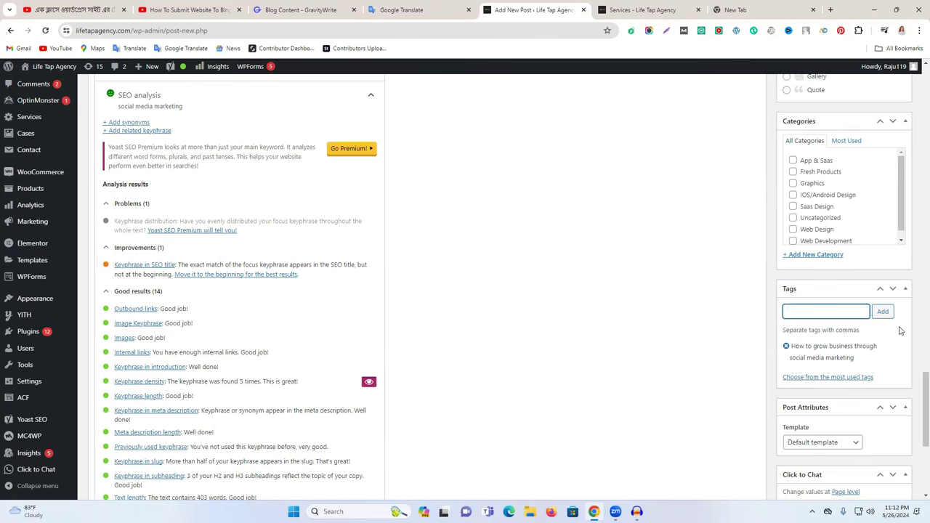
Step: Copy "social media marketing" from the Google Translate source text and add it to the post as a second tag
left_click(401, 9)
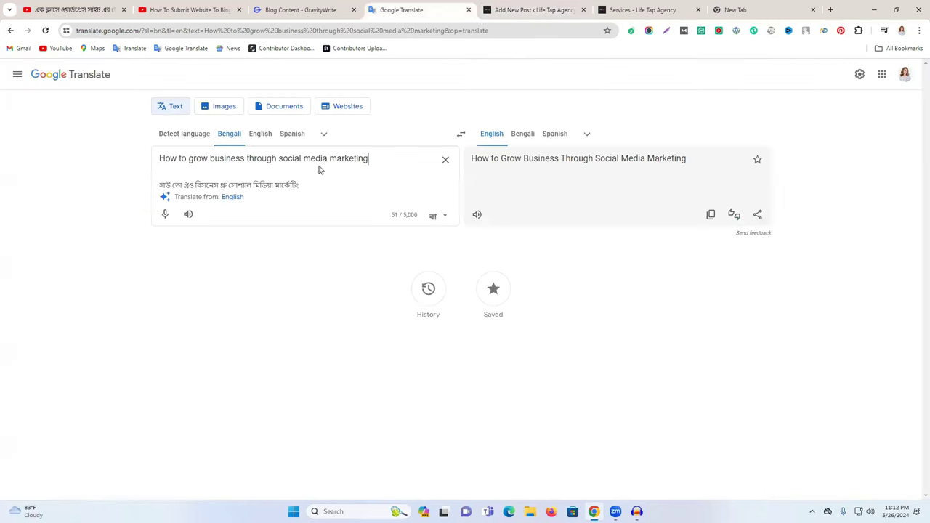
left_click_drag(281, 159, 389, 153)
key("ctrl+c")
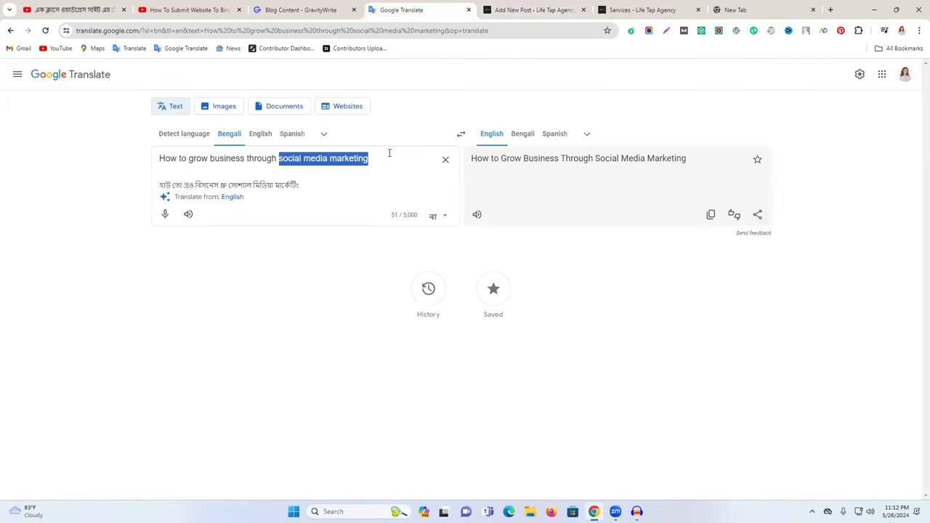
left_click(531, 9)
key("ctrl+v")
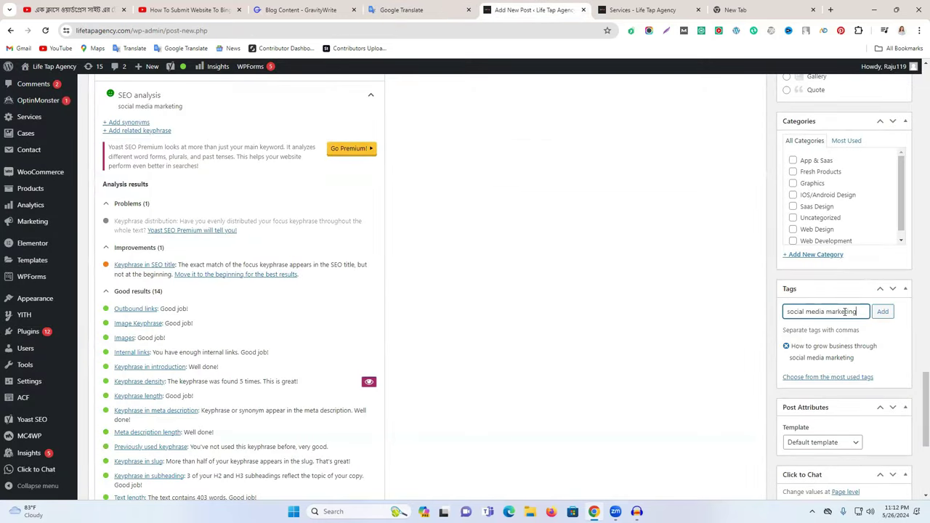
key("Return")
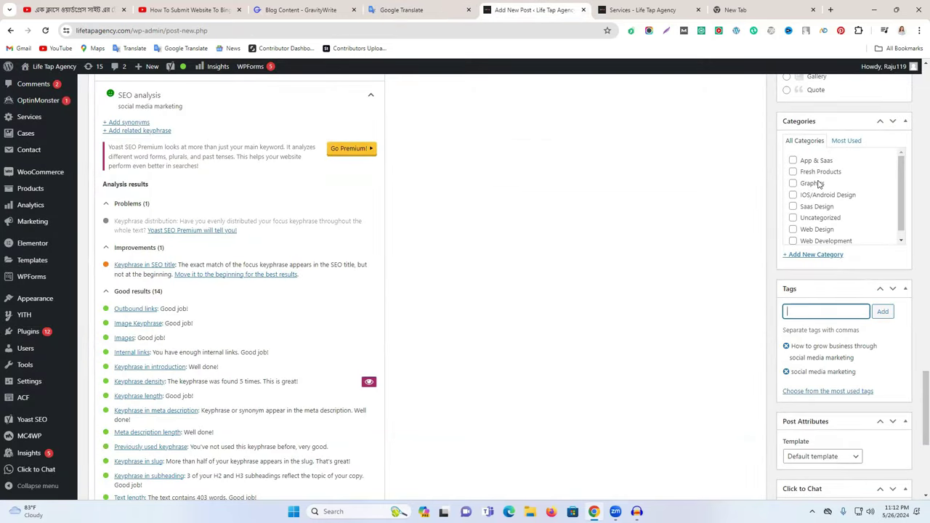
Step: Assign the post to the Uncategorized category and check the remaining post settings below the tags
scroll(819, 207, "down", 1)
left_click(791, 210)
scroll(828, 287, "down", 1)
left_click(821, 360)
left_click(738, 355)
scroll(828, 407, "down", 2)
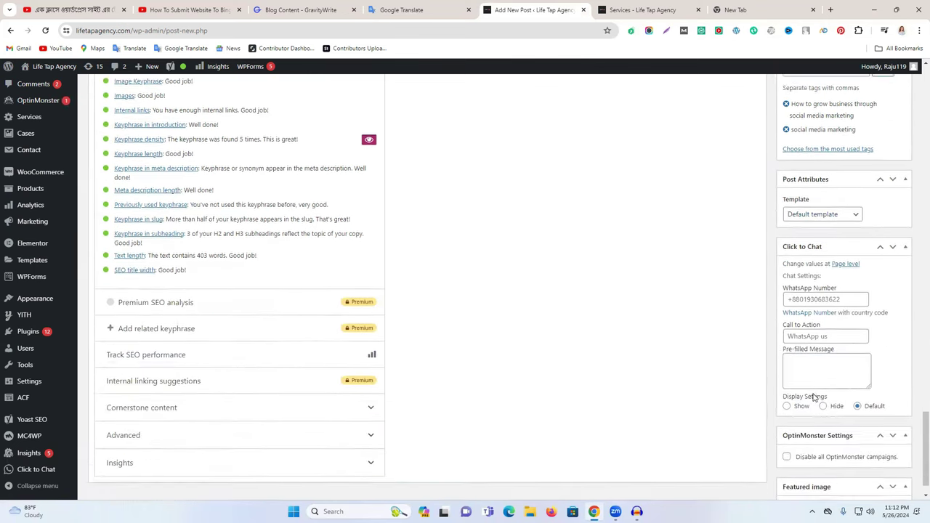
Step: Look over the post's end section with its image, and publish the post
scroll(836, 429, "up", 7)
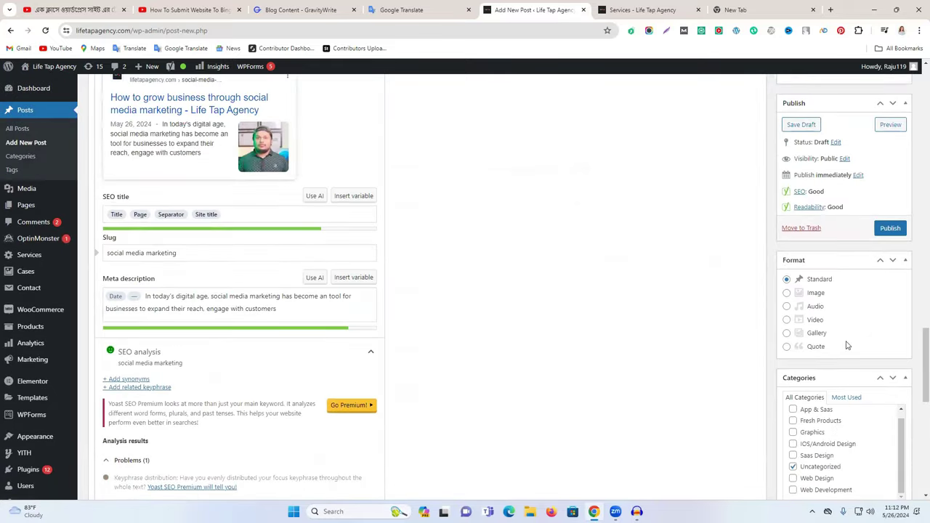
scroll(810, 294, "up", 6)
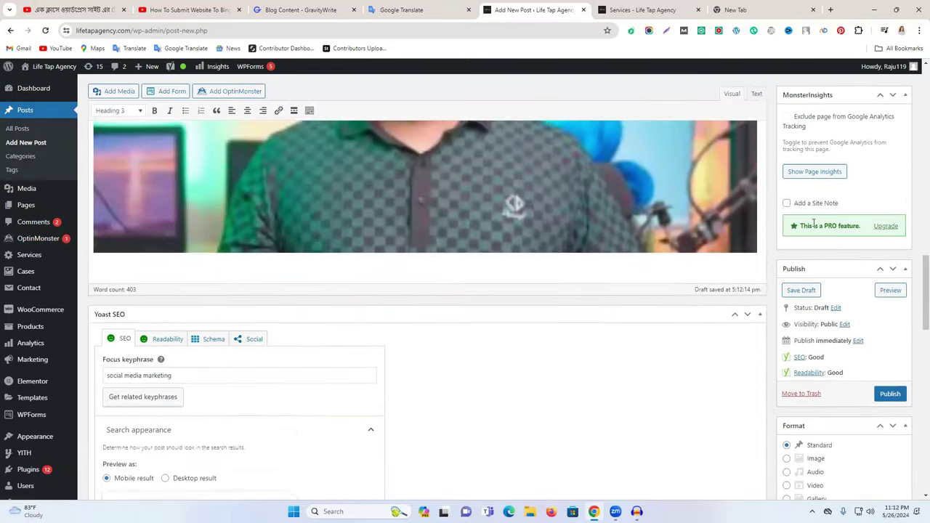
scroll(872, 340, "up", 1)
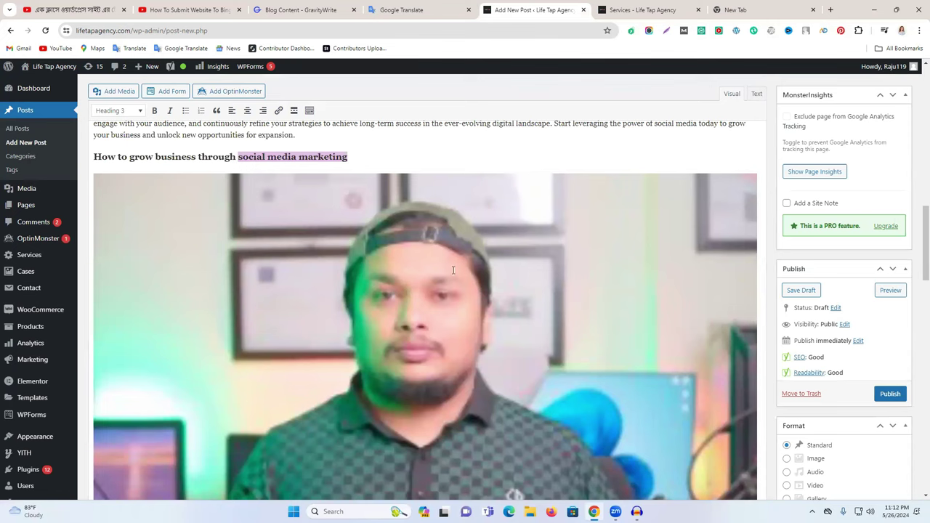
left_click(889, 396)
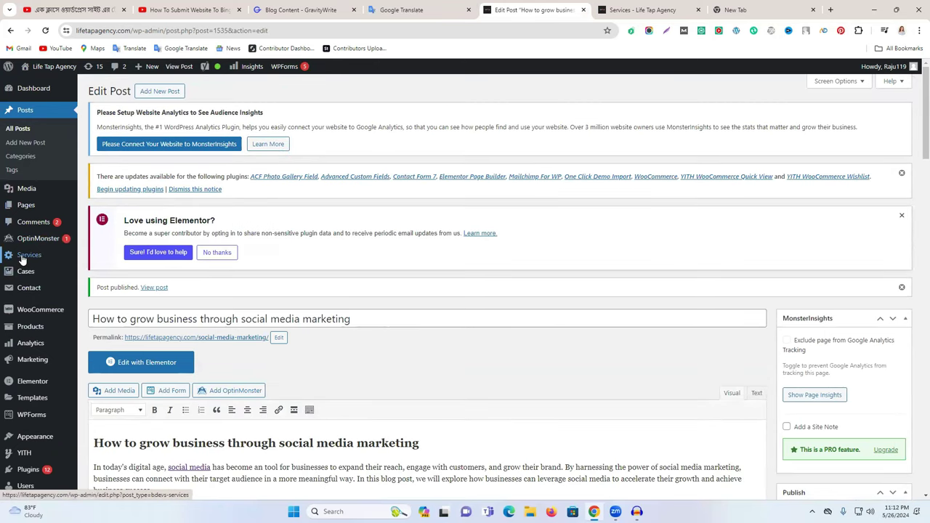
Step: Open the published social media marketing post from the list of all posts, and close the Services and blank browser tabs
mouse_move(23, 259)
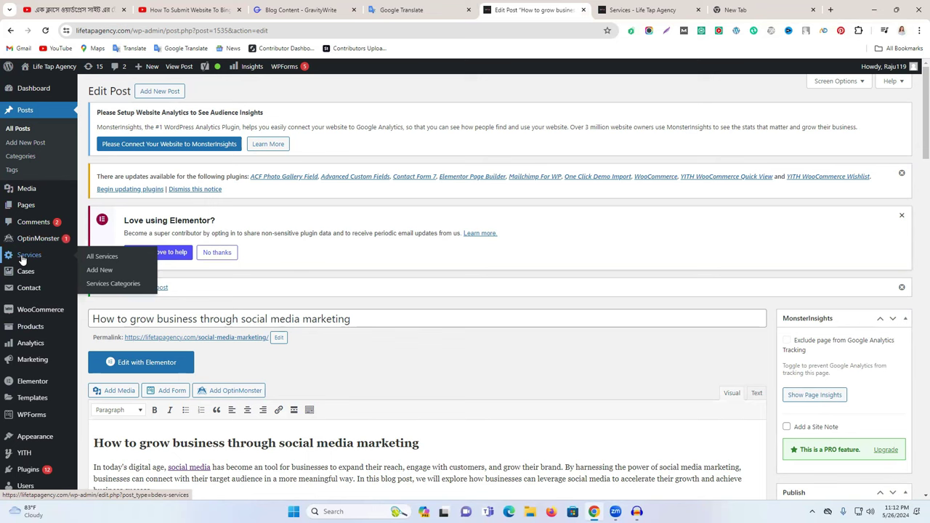
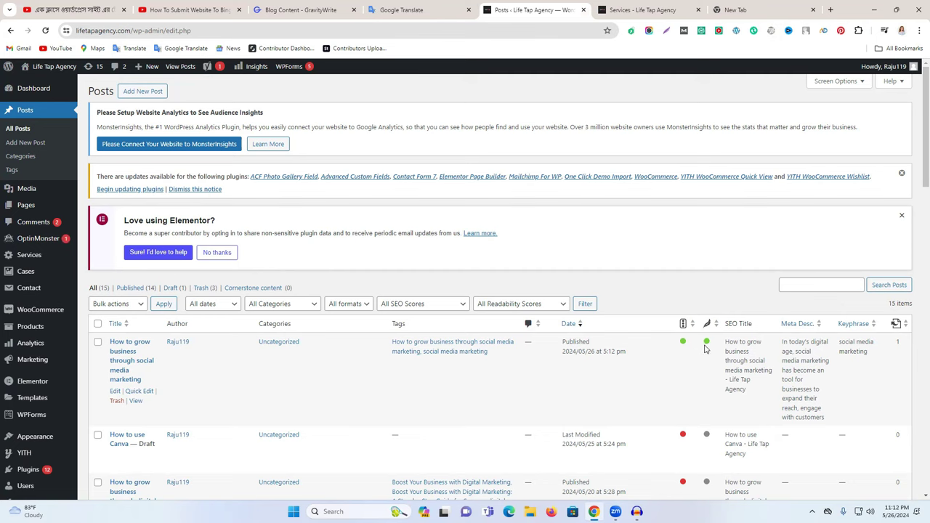
left_click(134, 401)
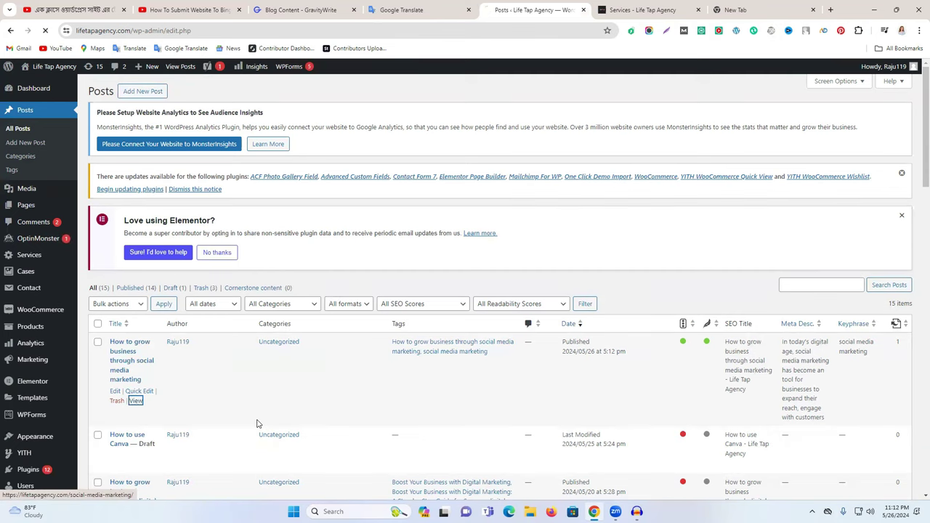
left_click(698, 9)
left_click(699, 9)
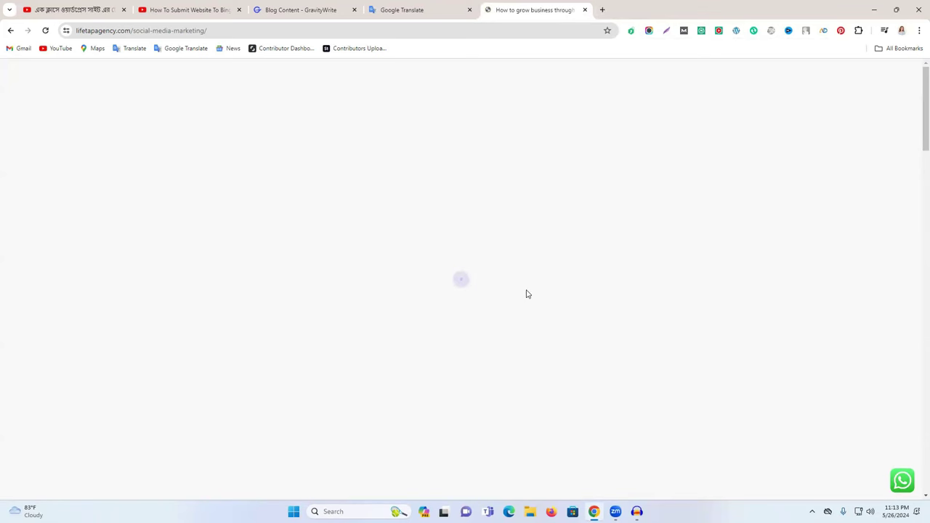
Step: Examine the live post from its opening heading to the comment form, including its subheadings, links, image and post tags
scroll(332, 280, "down", 5)
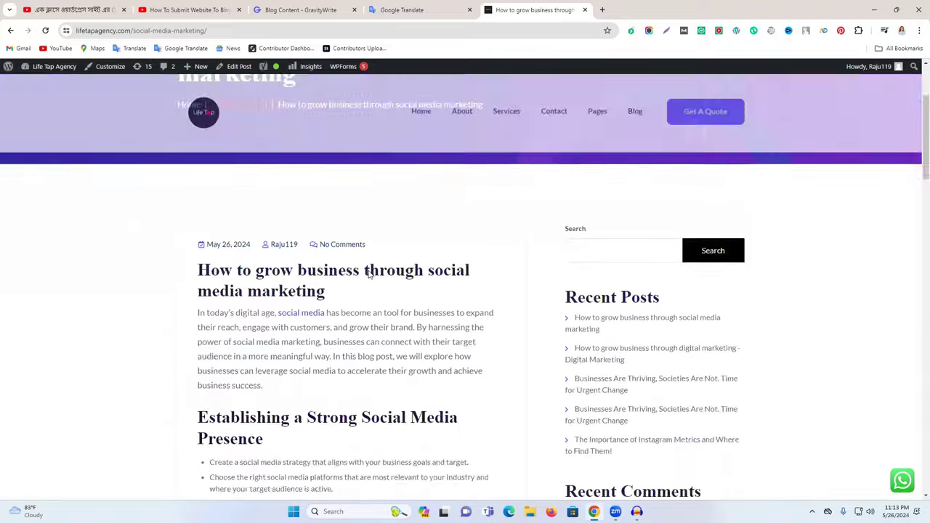
scroll(368, 306, "down", 15)
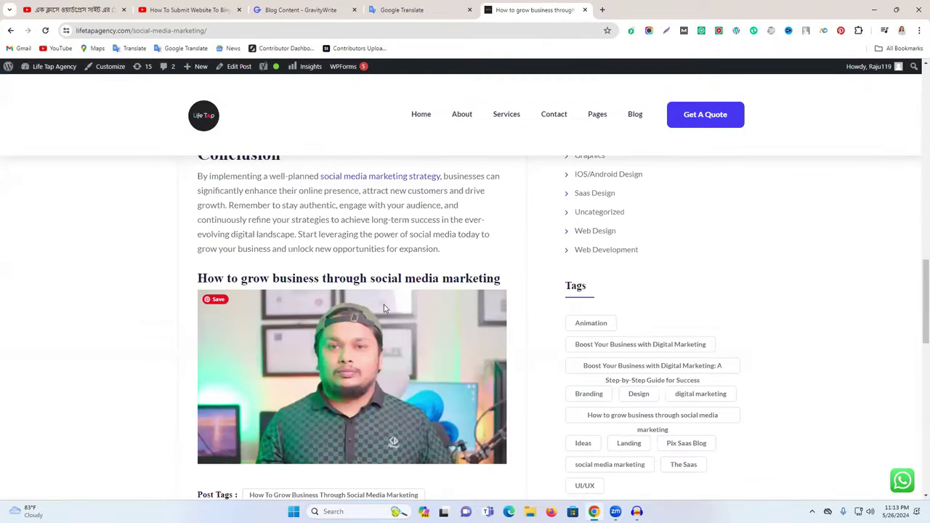
scroll(407, 218, "down", 5)
scroll(307, 298, "up", 1)
scroll(308, 299, "up", 1)
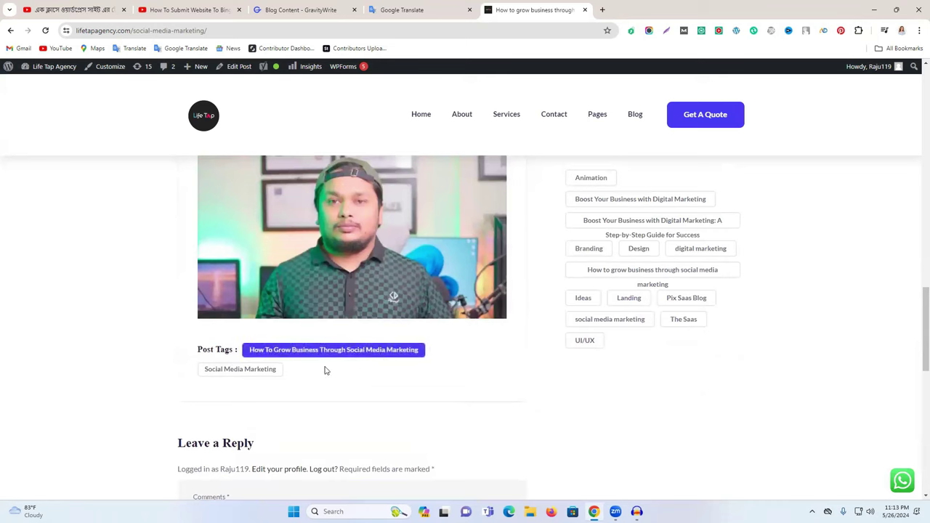
scroll(349, 364, "up", 3)
scroll(378, 354, "up", 2)
scroll(407, 342, "down", 3)
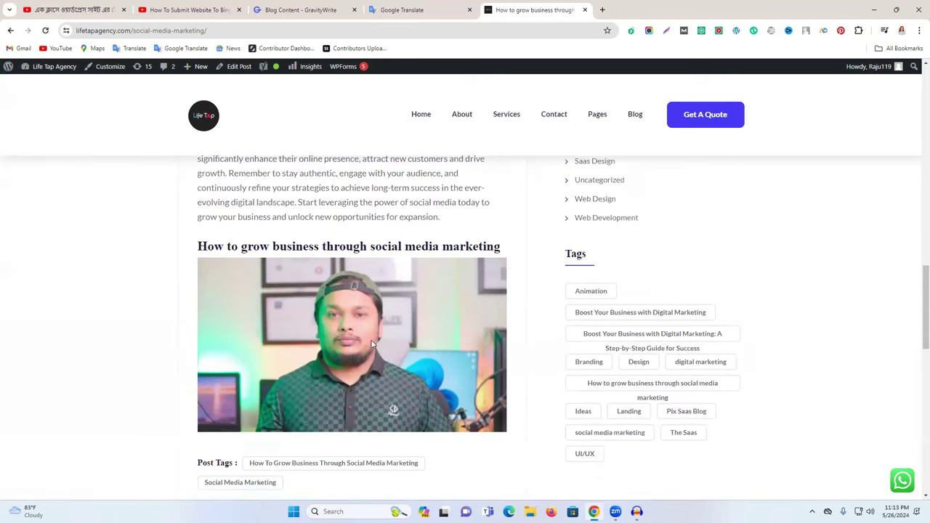
scroll(423, 325, "up", 15)
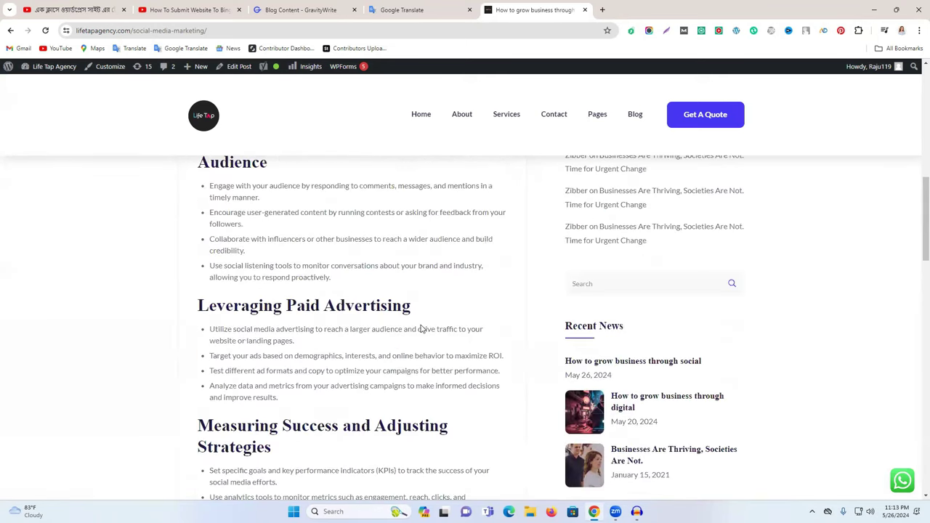
scroll(422, 328, "down", 5)
scroll(421, 324, "up", 3)
scroll(422, 325, "down", 9)
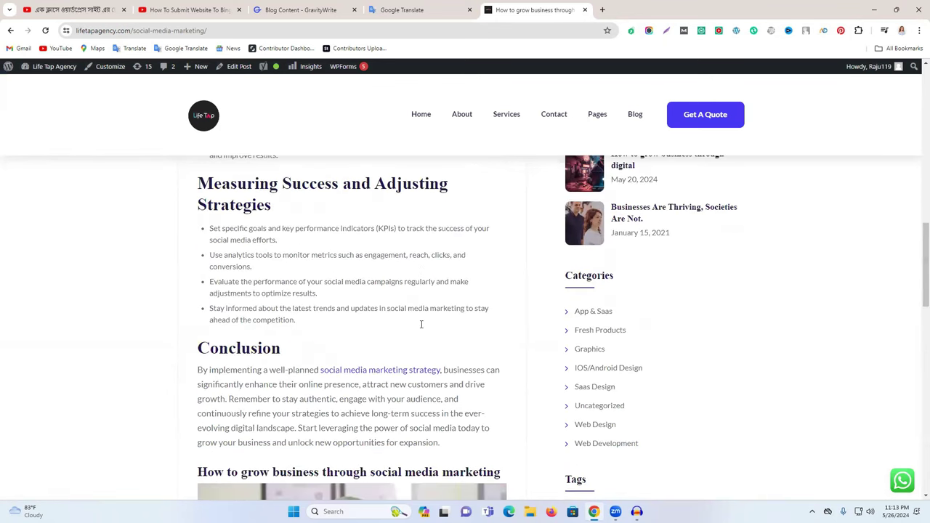
scroll(421, 329, "down", 7)
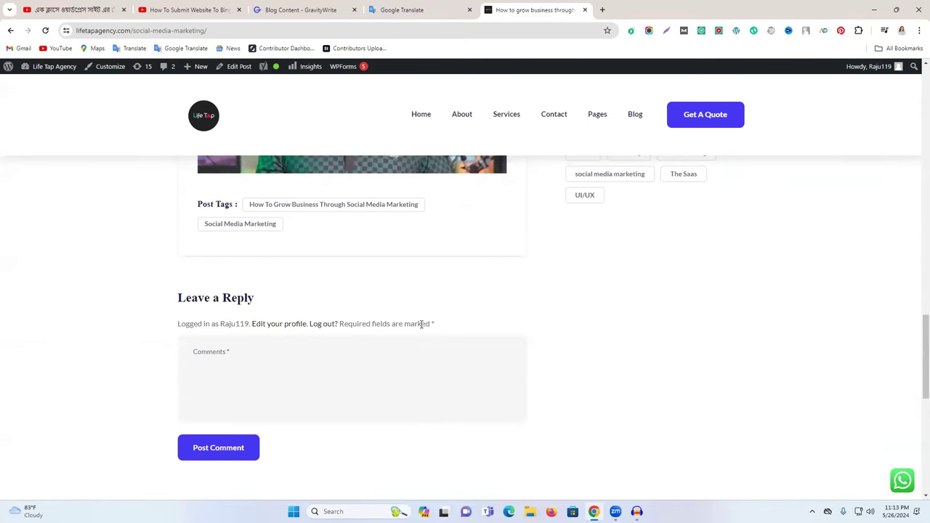
scroll(421, 324, "up", 2)
Step: Return to the site's WordPress dashboard and look over its widgets
left_click(35, 69)
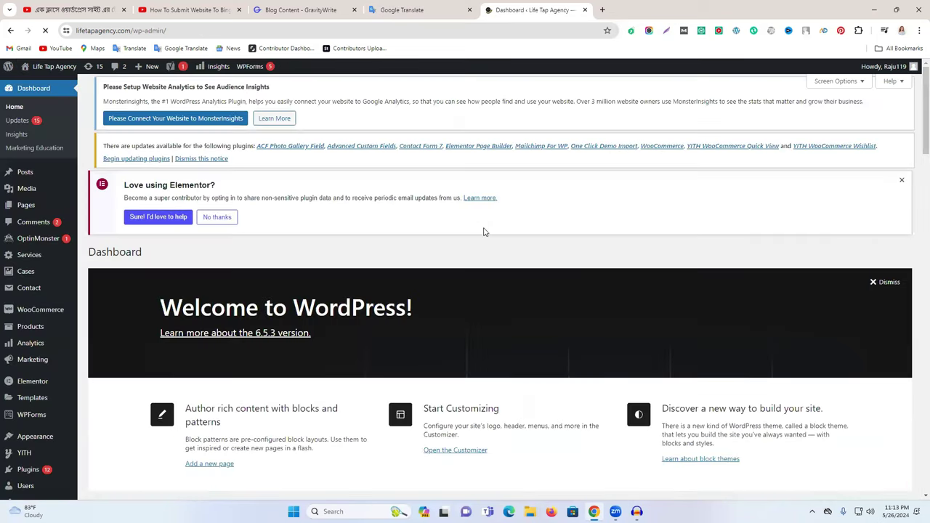
scroll(480, 237, "down", 8)
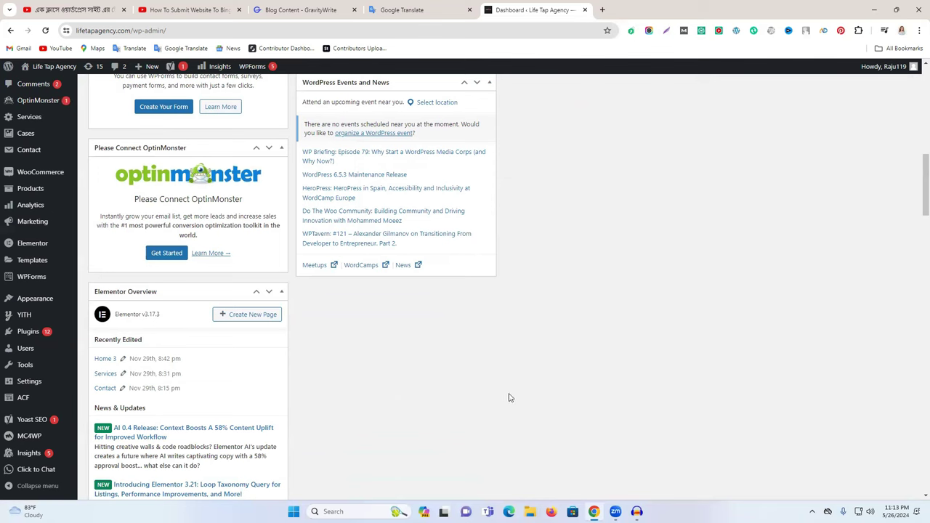
scroll(498, 391, "up", 5)
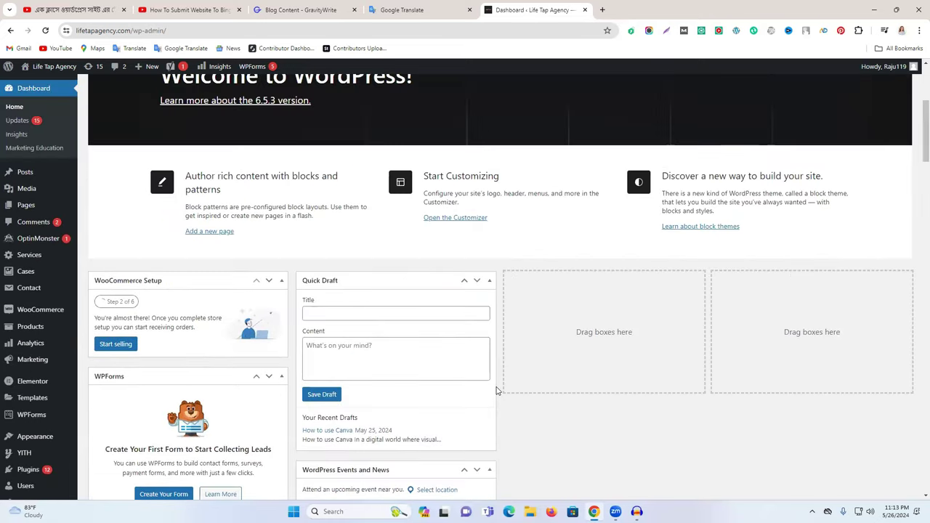
scroll(497, 391, "up", 3)
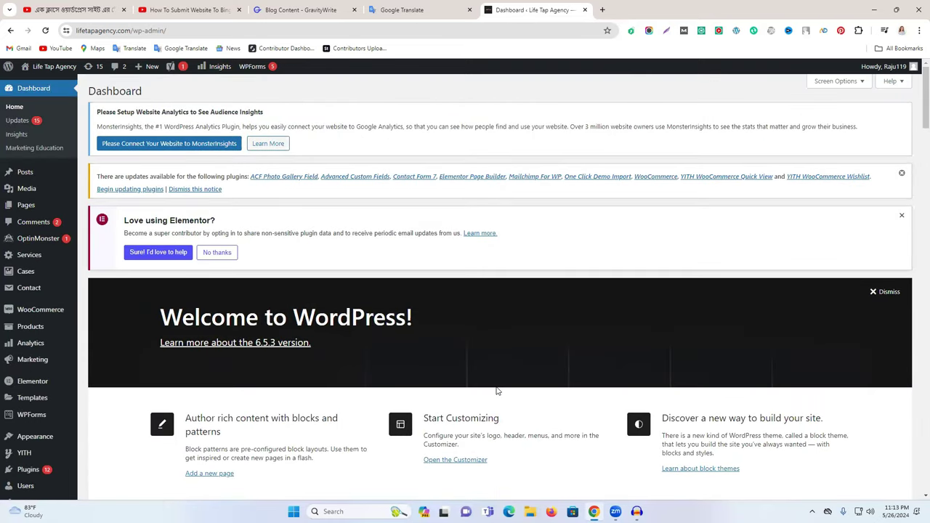